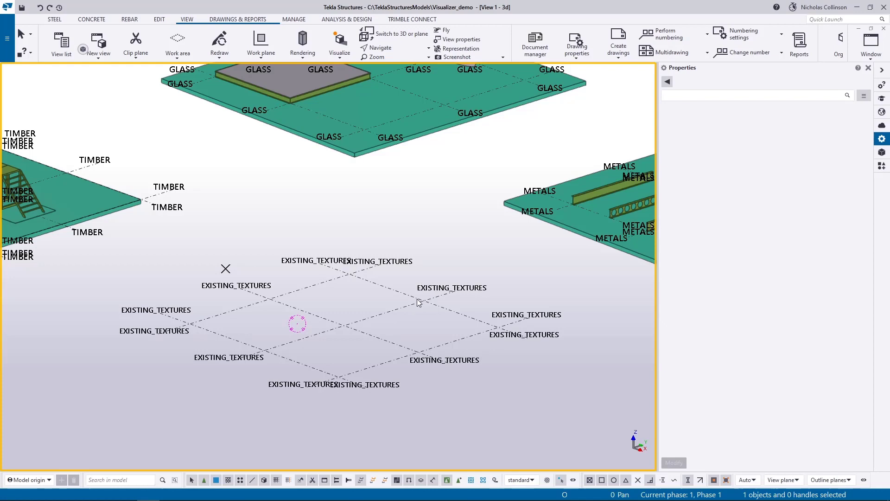
# Step: Create a 5000 mm long concrete panel between two adjacent intersections along the edge of the EXISTING_TEXTURES grid
pyautogui.scroll(-3, 307, 350)
pyautogui.scroll(-3, 293, 360)
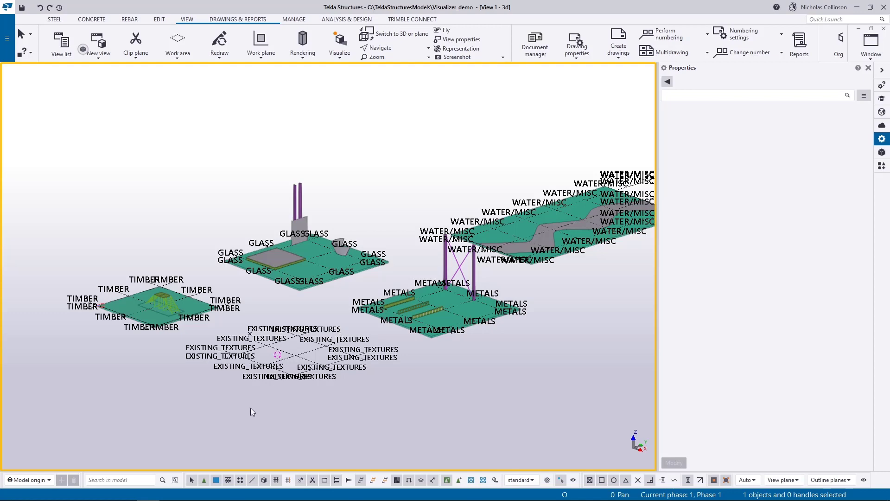
pyautogui.scroll(6, 250, 411)
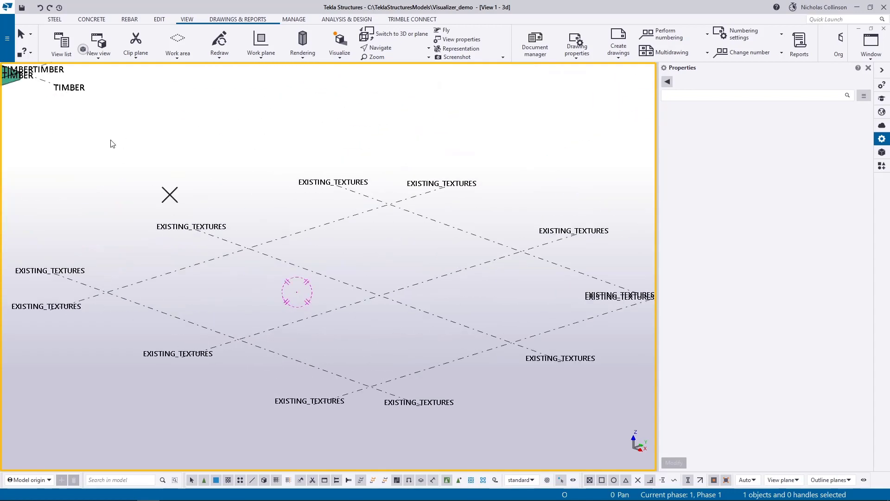
pyautogui.click(91, 19)
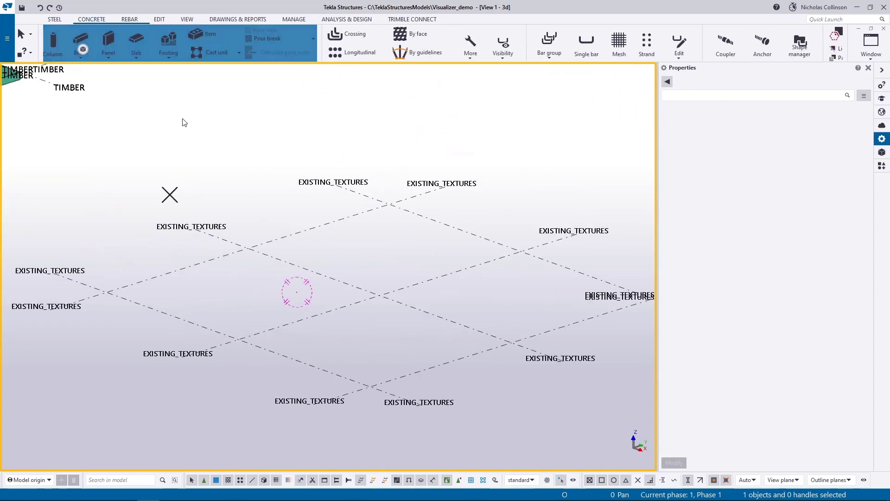
pyautogui.click(111, 45)
pyautogui.moveTo(144, 172); pyautogui.dragTo(214, 187, button='middle')
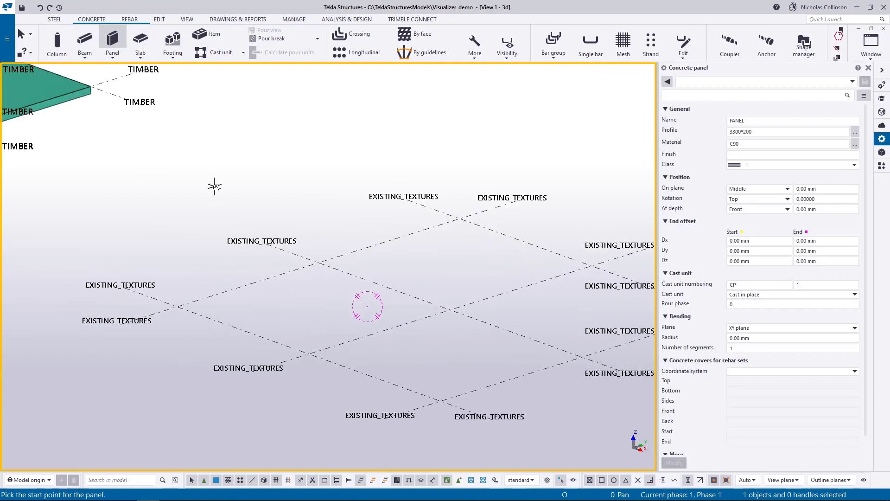
pyautogui.click(177, 306)
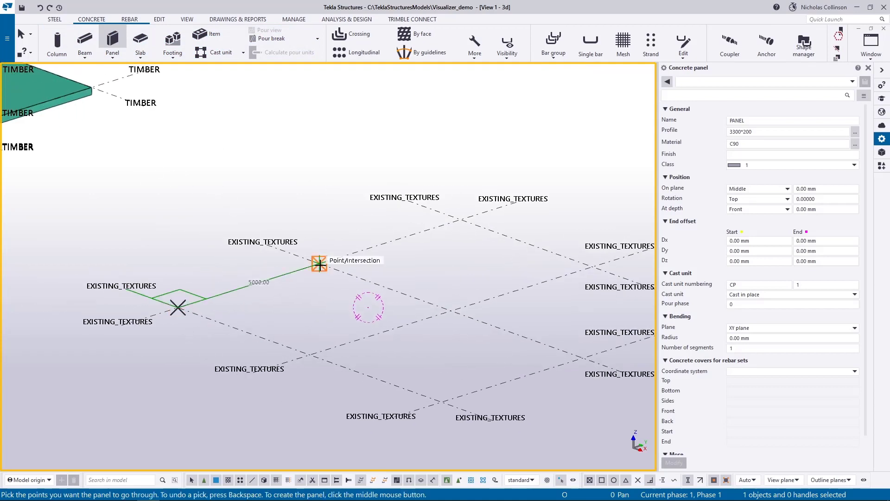
pyautogui.click(320, 264)
pyautogui.middleClick(308, 207)
pyautogui.scroll(3, 294, 250)
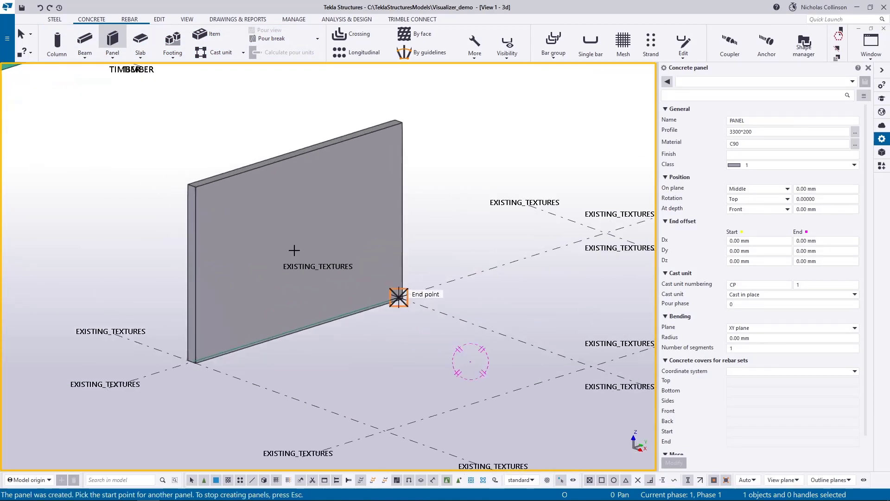
pyautogui.press('Escape')
pyautogui.scroll(2, 248, 242)
# Step: Select the new concrete panel and check its material grade in the properties
pyautogui.click(238, 205)
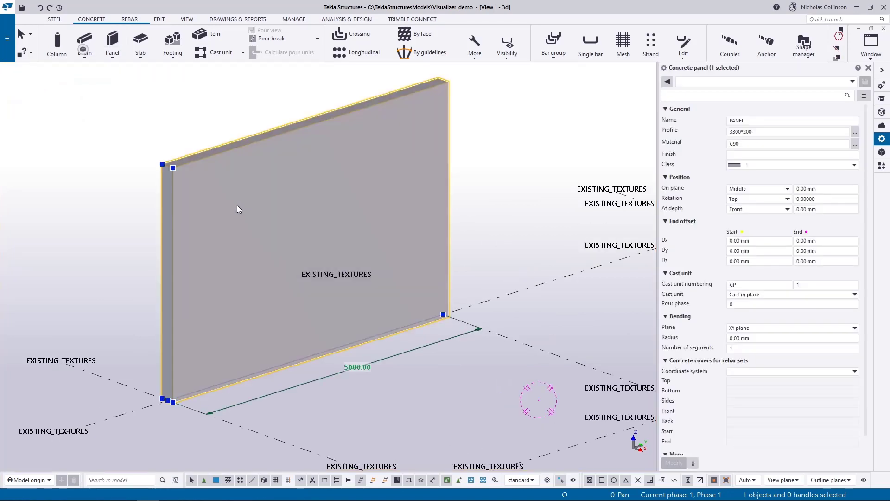
pyautogui.moveTo(344, 174); pyautogui.dragTo(324, 211, button='middle')
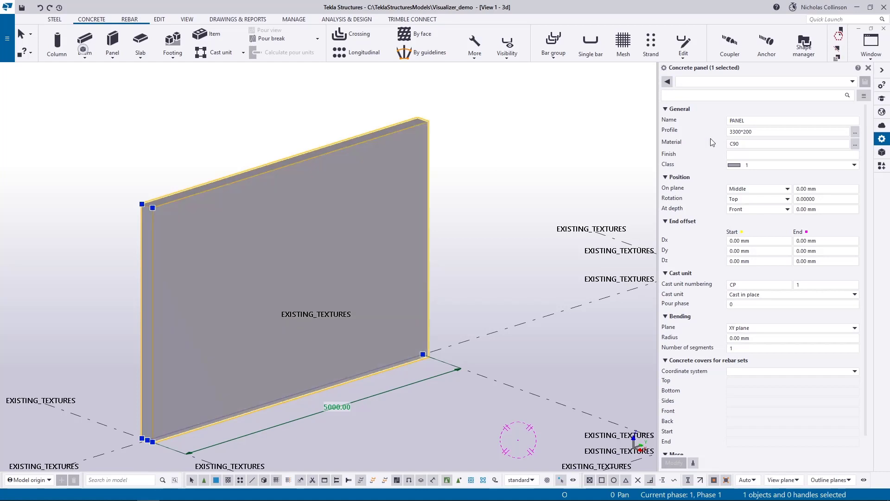
pyautogui.doubleClick(732, 143)
pyautogui.click(748, 144)
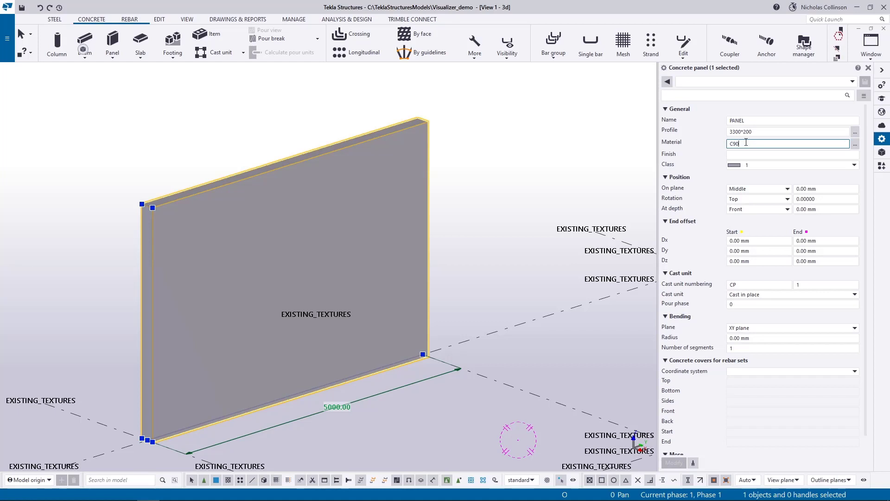
pyautogui.doubleClick(748, 144)
pyautogui.click(187, 19)
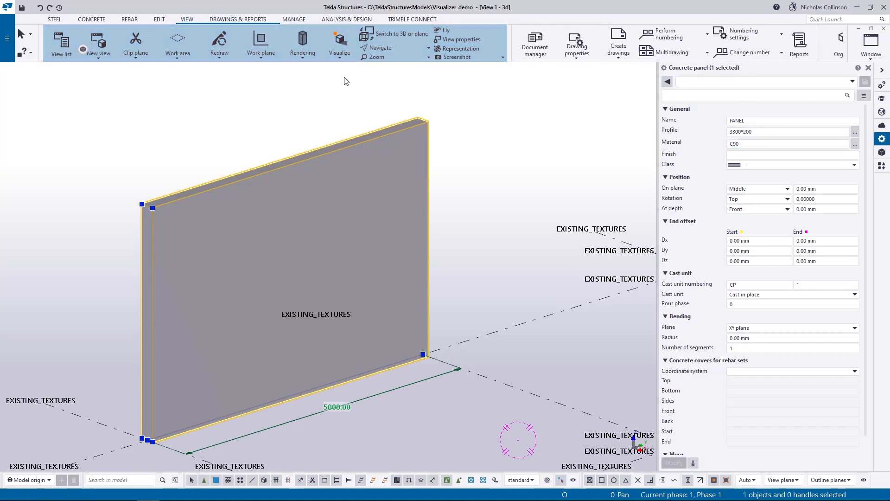
pyautogui.click(340, 55)
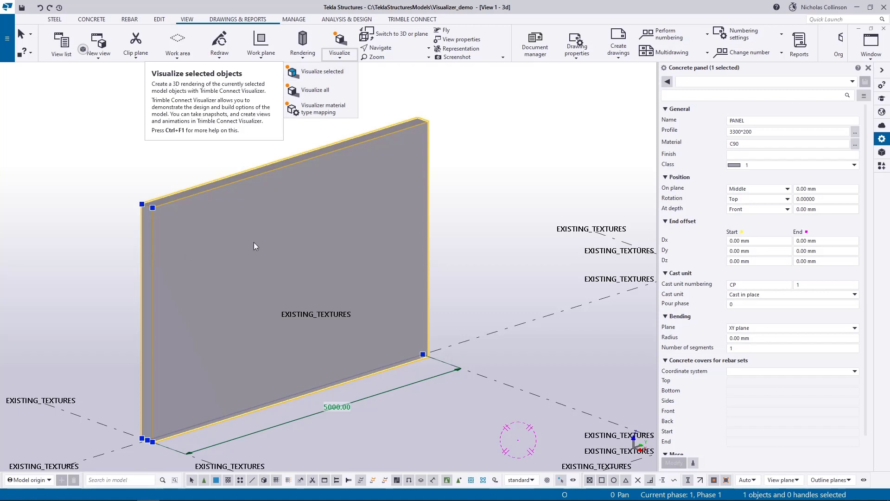
pyautogui.click(316, 90)
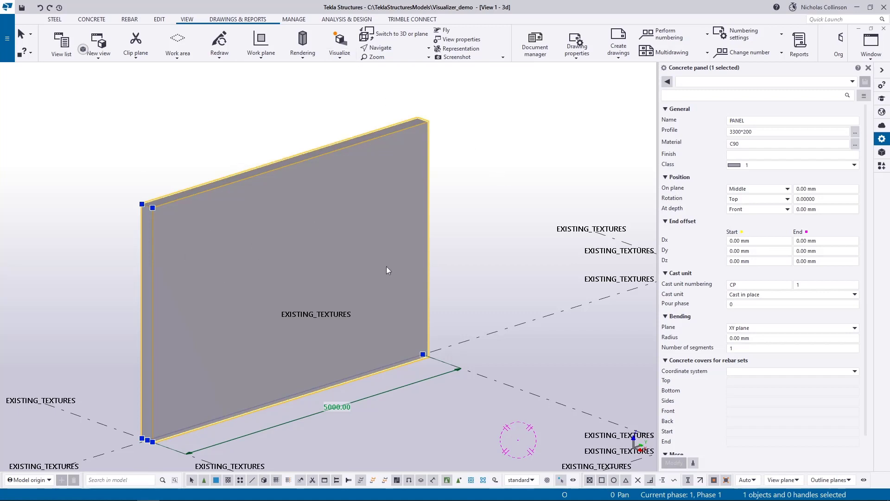
pyautogui.scroll(-8, 250, 331)
pyautogui.scroll(8, 261, 331)
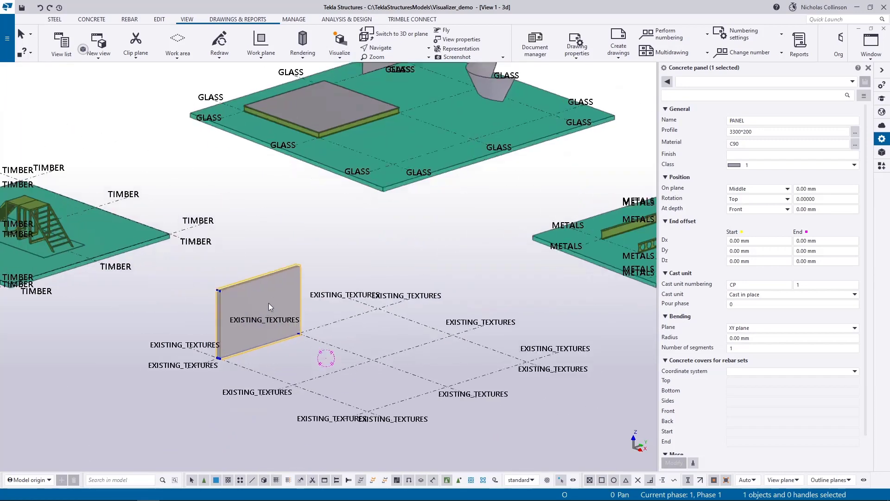
# Step: Sort the Visualizer material type mapping by name, assign CONCRETE to material C90, and save without moving the settings to local application data
pyautogui.click(336, 55)
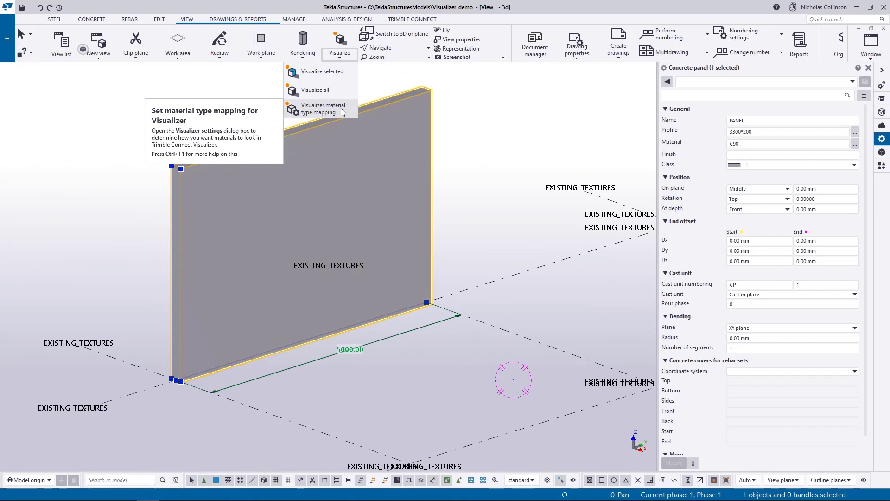
pyautogui.click(343, 109)
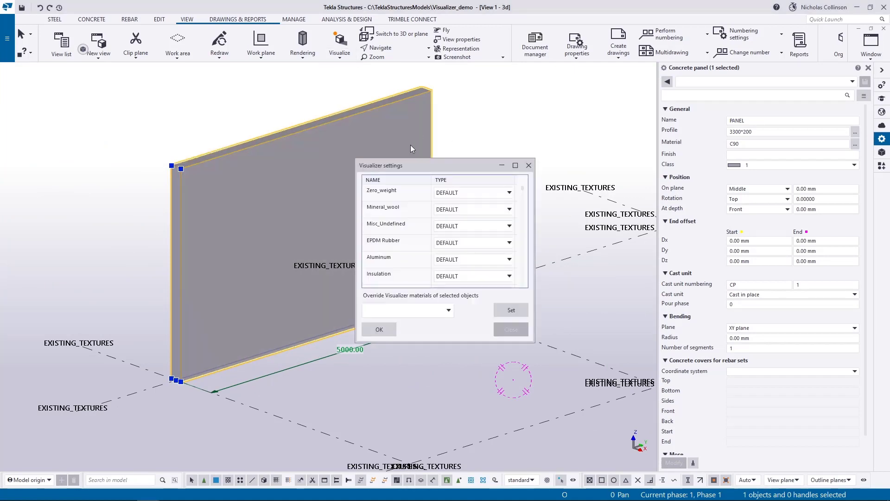
pyautogui.moveTo(433, 167); pyautogui.dragTo(530, 84)
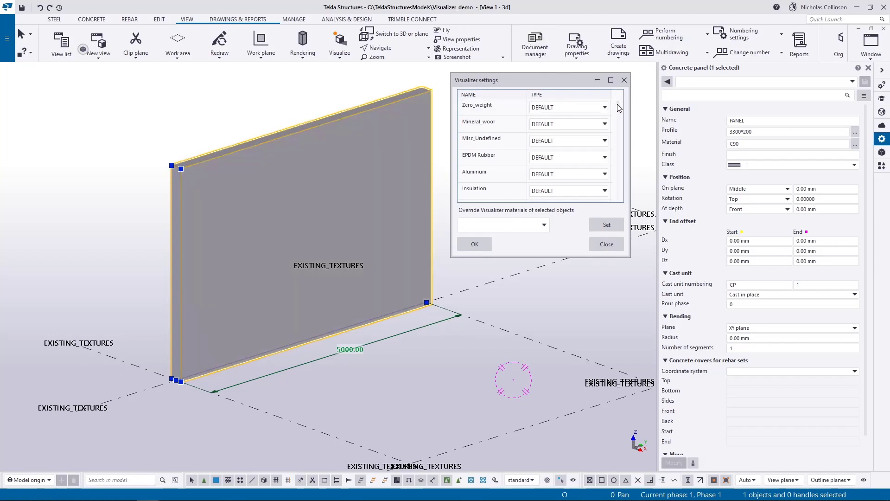
pyautogui.click(469, 94)
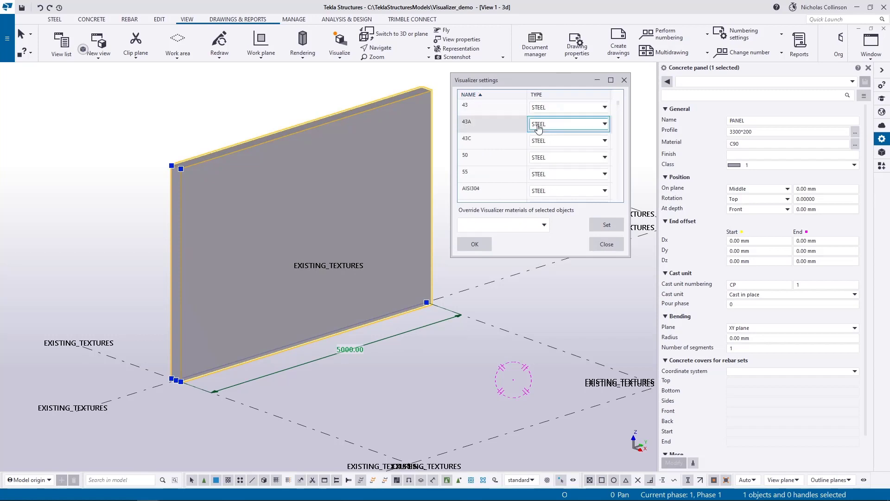
pyautogui.scroll(-5, 618, 106)
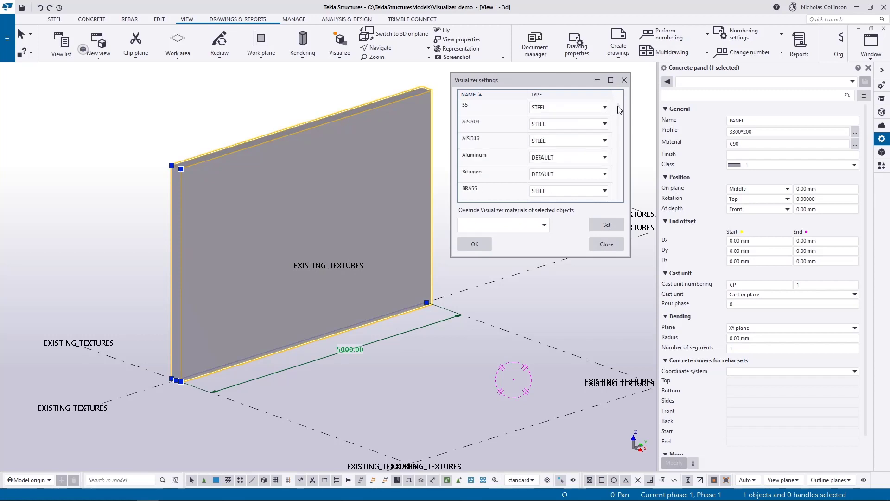
pyautogui.scroll(-3, 621, 125)
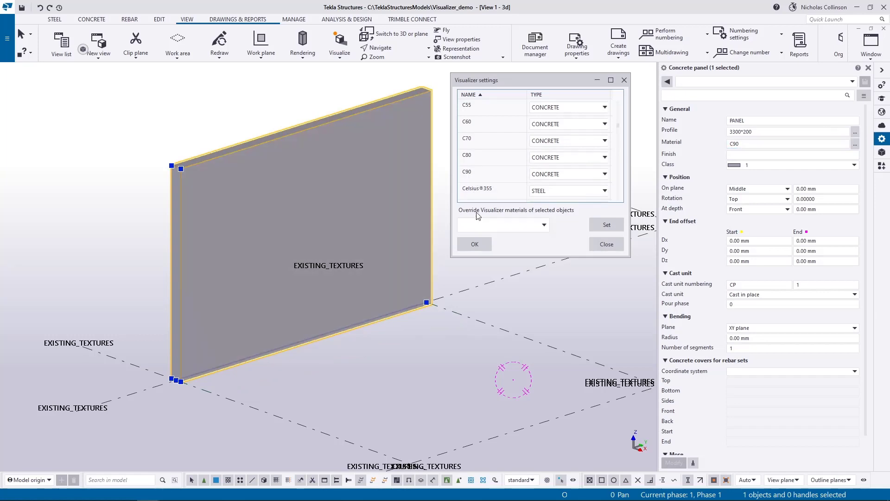
pyautogui.click(571, 174)
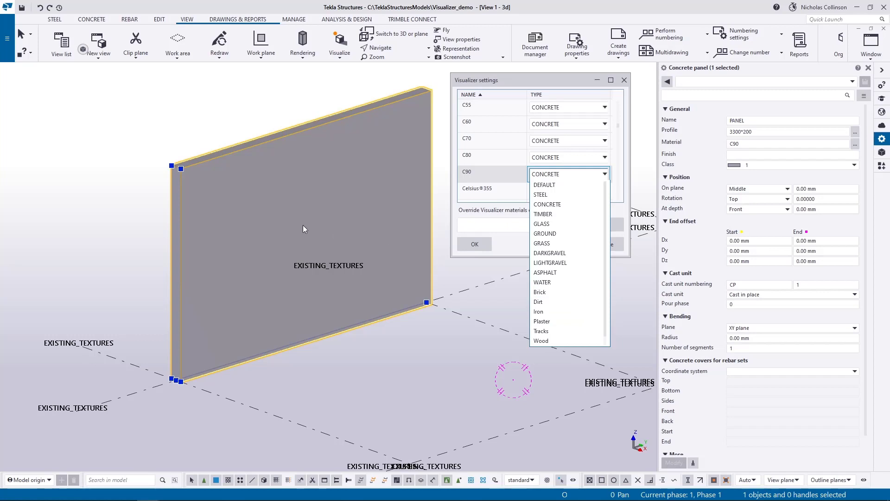
pyautogui.click(540, 204)
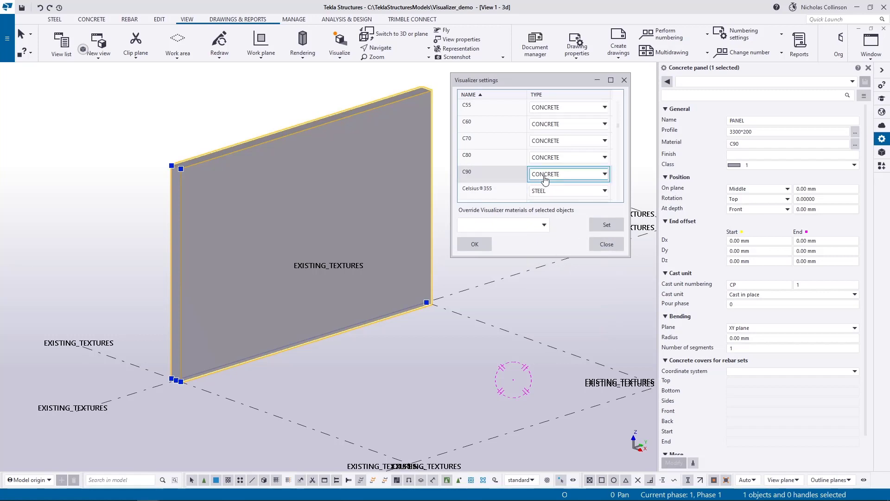
pyautogui.click(485, 250)
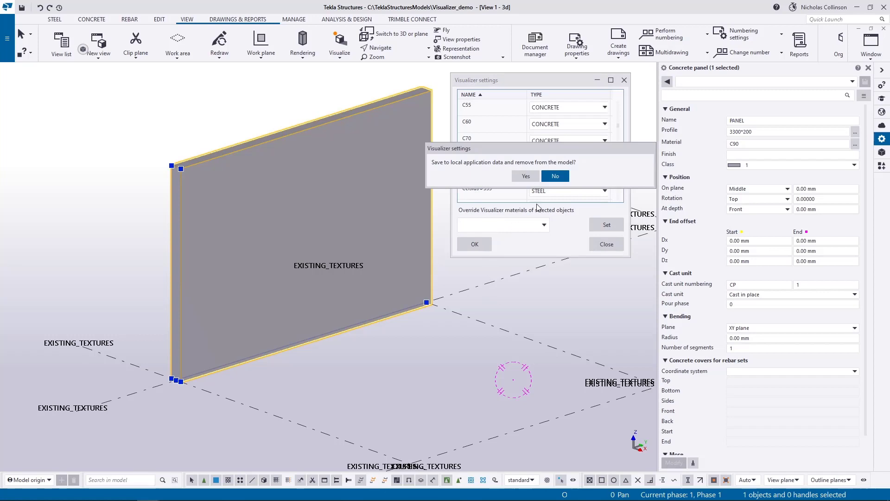
pyautogui.click(556, 177)
# Step: Render only the selected panel in Trimble Connect Visualizer and inspect its concrete texture up close
pyautogui.click(340, 54)
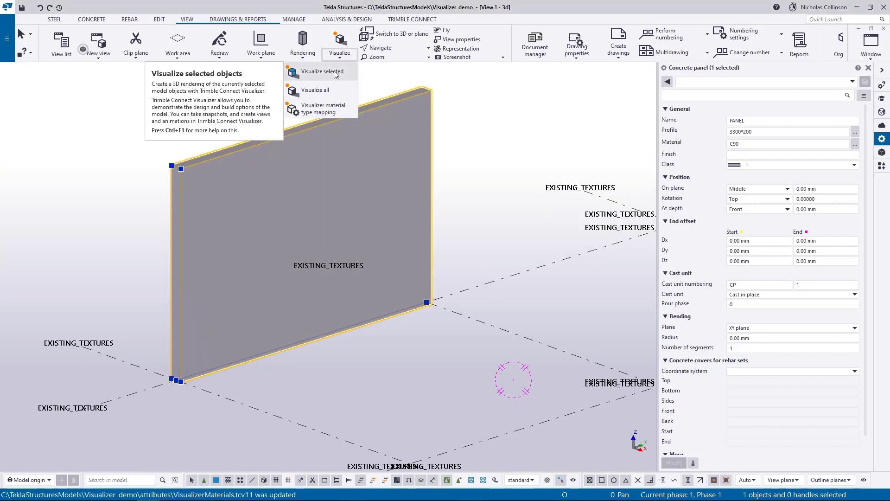
pyautogui.click(336, 73)
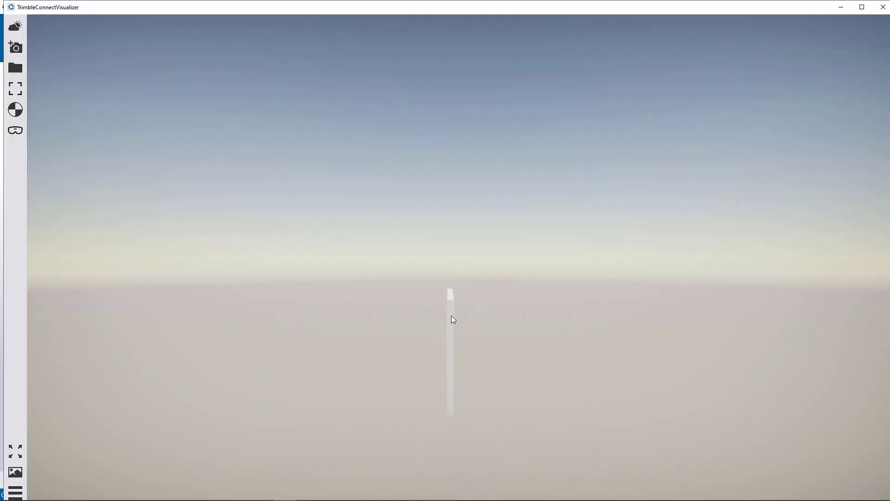
pyautogui.moveTo(453, 319); pyautogui.dragTo(712, 327)
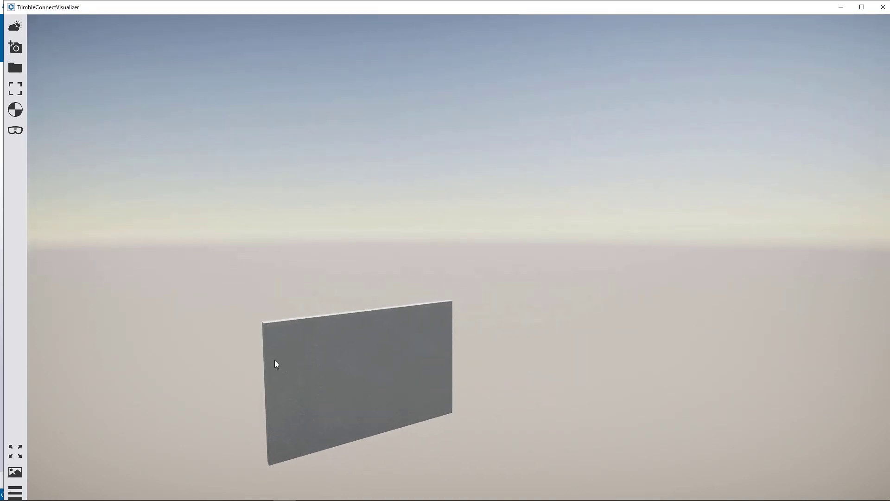
pyautogui.scroll(8, 276, 364)
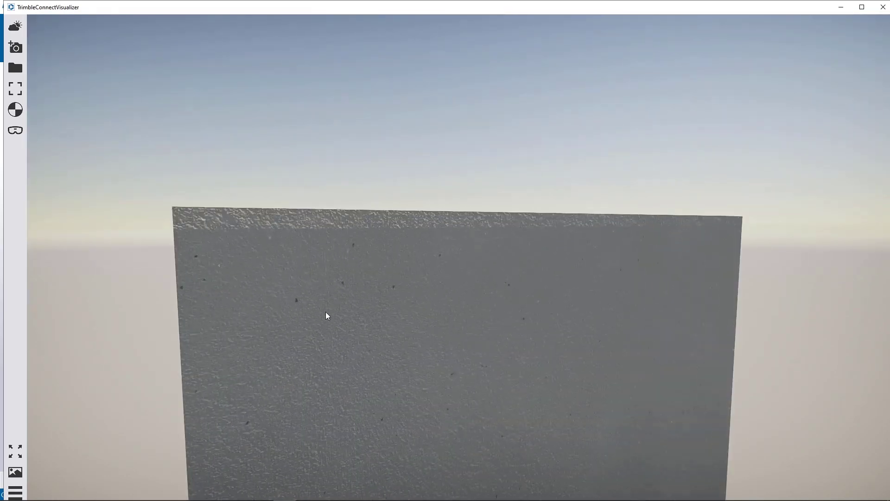
pyautogui.scroll(3, 326, 311)
pyautogui.moveTo(326, 306); pyautogui.dragTo(205, 271)
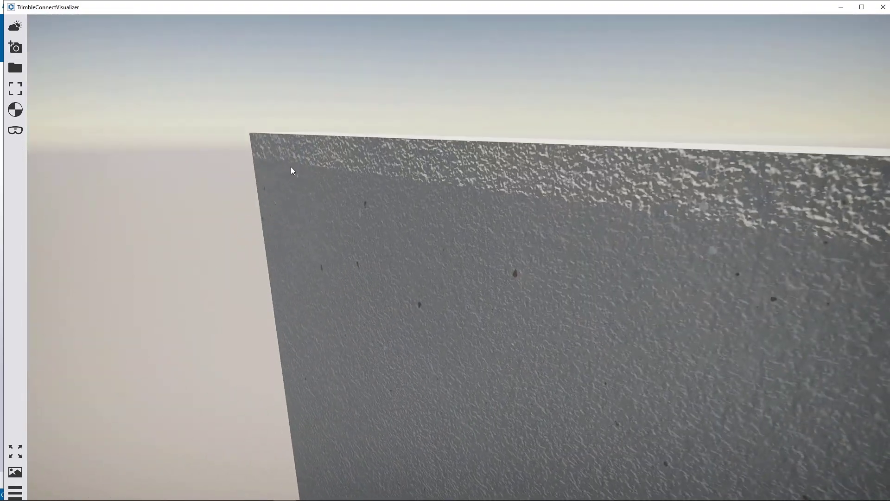
# Step: Switch back to Tekla Structures and create a 5000 by 5000 mm concrete slab in the grid bay along the panel's base
pyautogui.hotkey('alt', 'Tab')
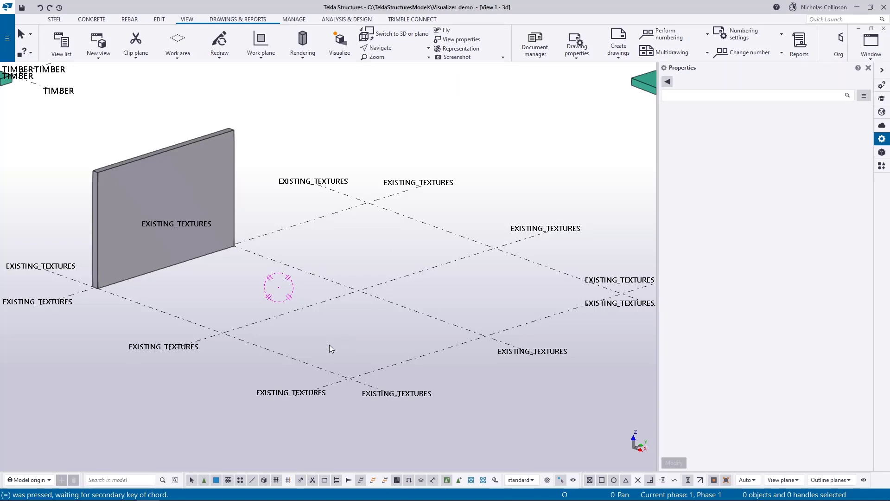
pyautogui.scroll(1, 294, 366)
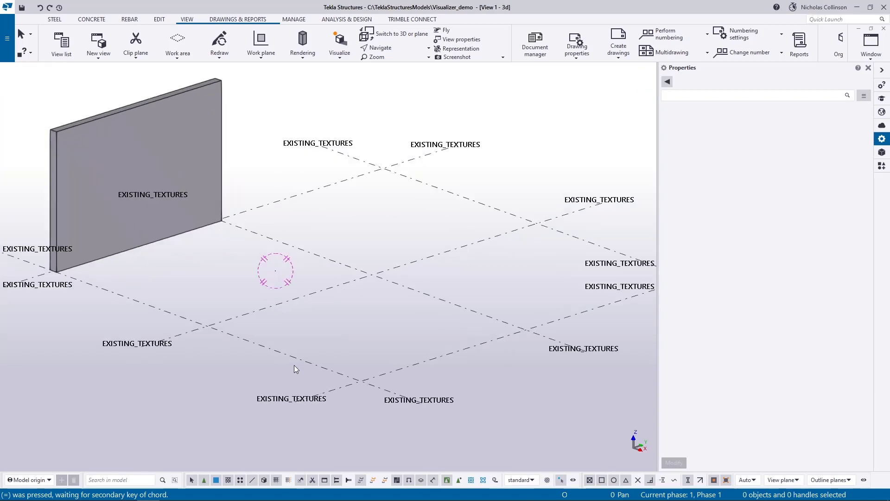
pyautogui.click(85, 20)
pyautogui.click(140, 59)
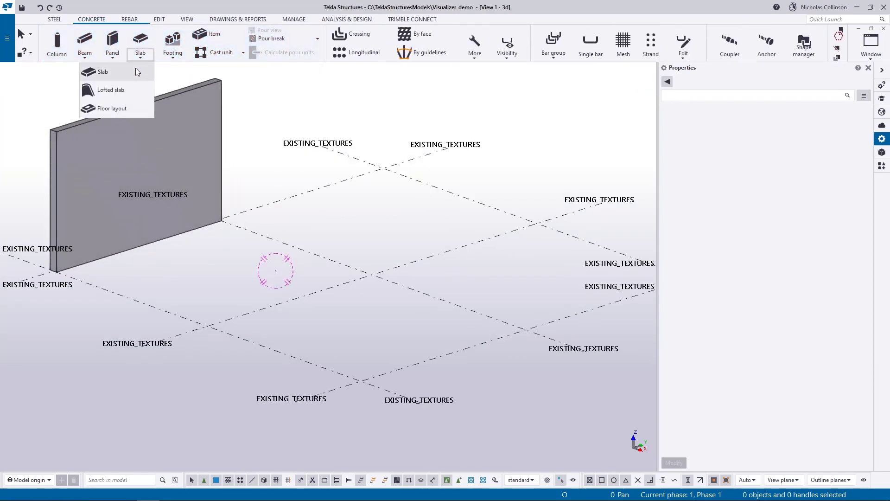
pyautogui.click(135, 69)
pyautogui.click(218, 220)
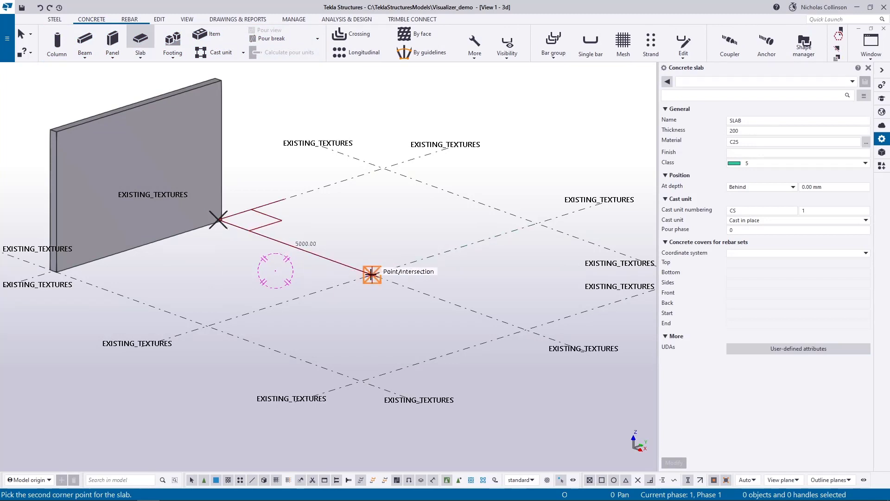
pyautogui.click(371, 275)
pyautogui.click(207, 326)
pyautogui.click(52, 271)
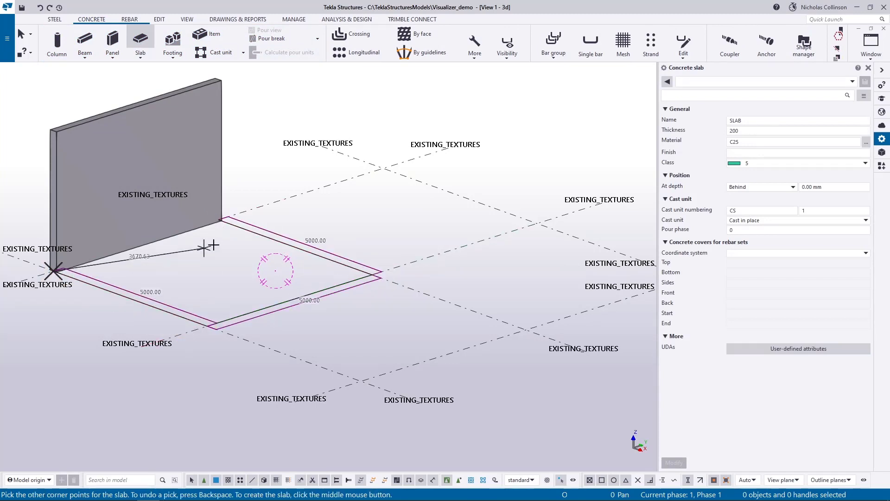
pyautogui.click(218, 219)
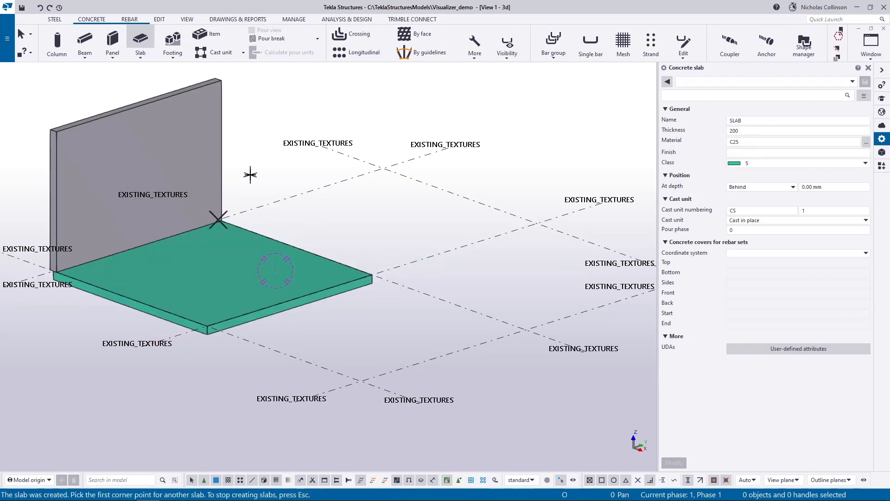
pyautogui.press('Escape')
# Step: Select the new concrete slab and check its material grade in the material catalog, keeping C25
pyautogui.click(240, 251)
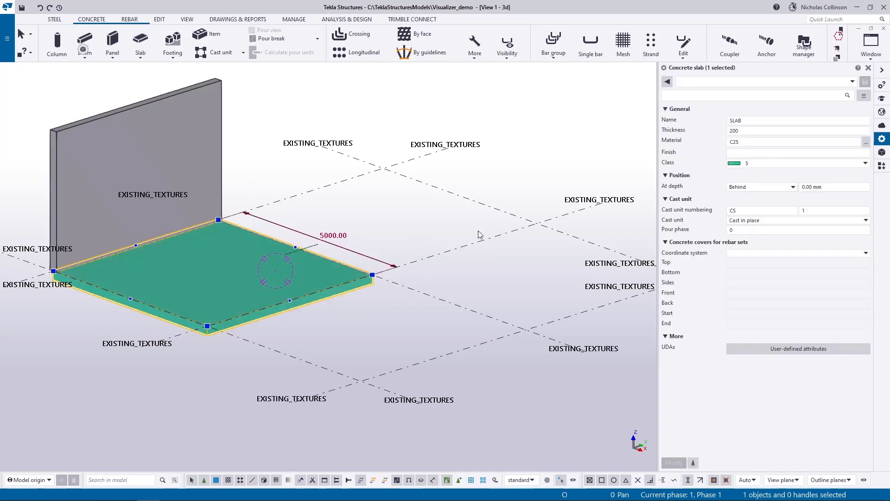
pyautogui.click(865, 142)
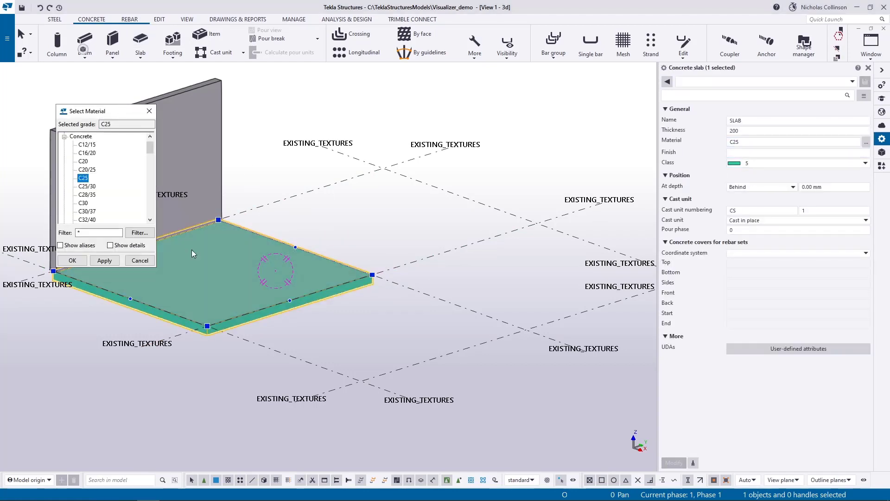
pyautogui.click(72, 260)
# Step: Assign ASPHALT to material C25 in the Visualizer material type mapping and save without moving the settings to local application data
pyautogui.click(187, 19)
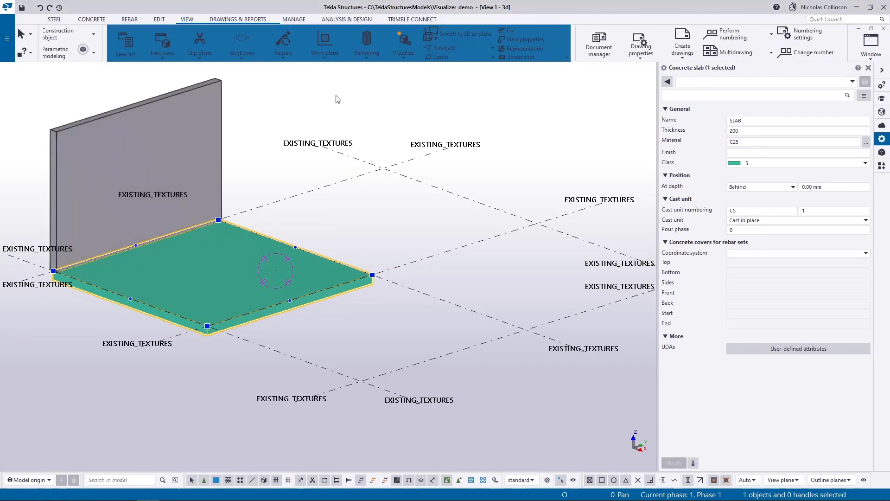
pyautogui.click(339, 55)
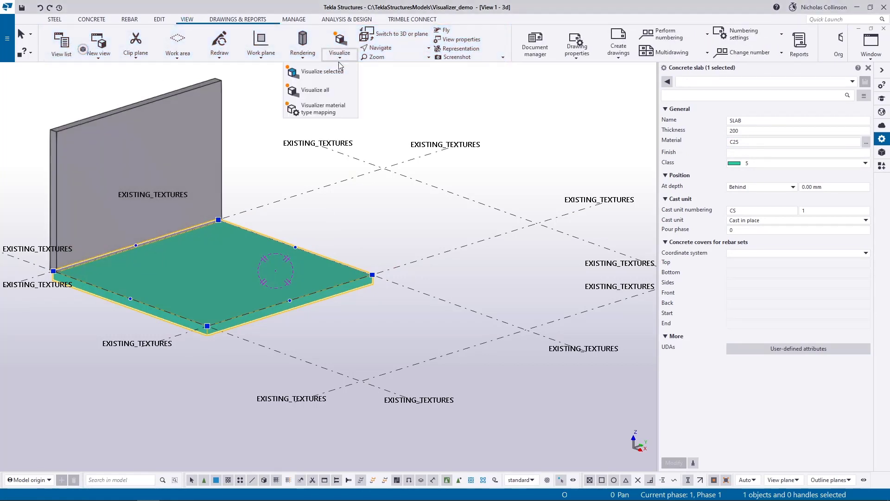
pyautogui.click(344, 112)
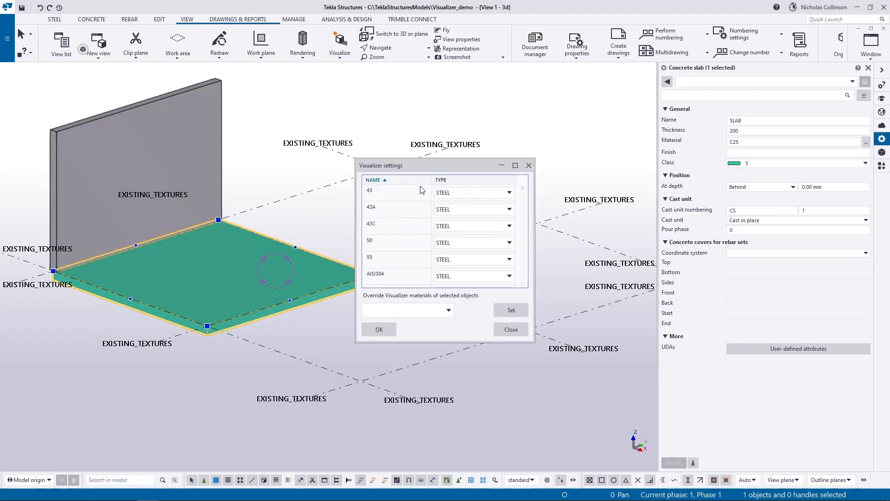
pyautogui.scroll(-5, 523, 192)
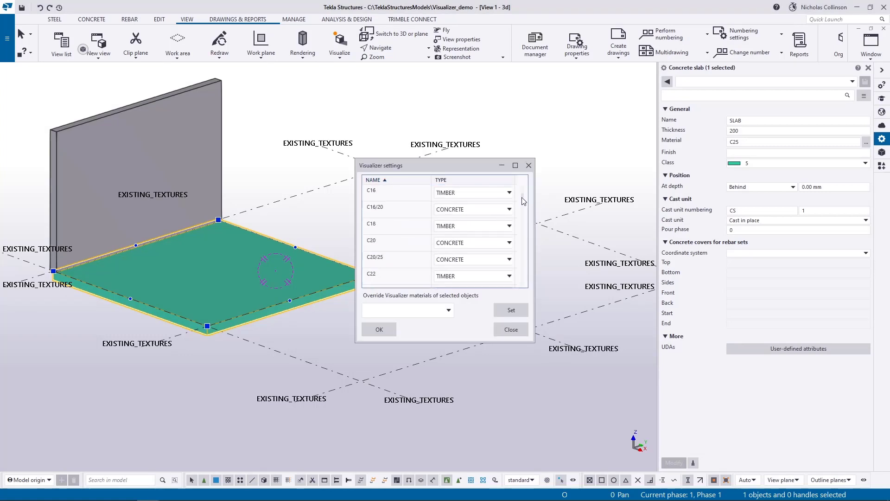
pyautogui.click(386, 279)
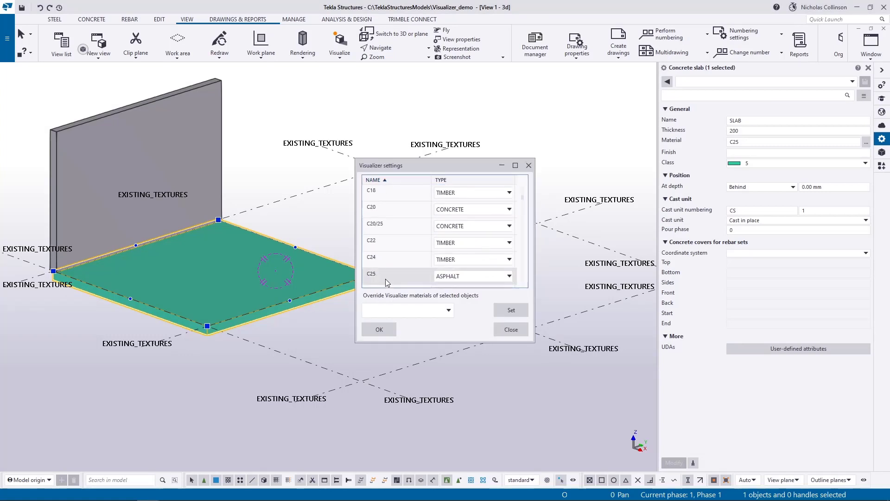
pyautogui.click(472, 276)
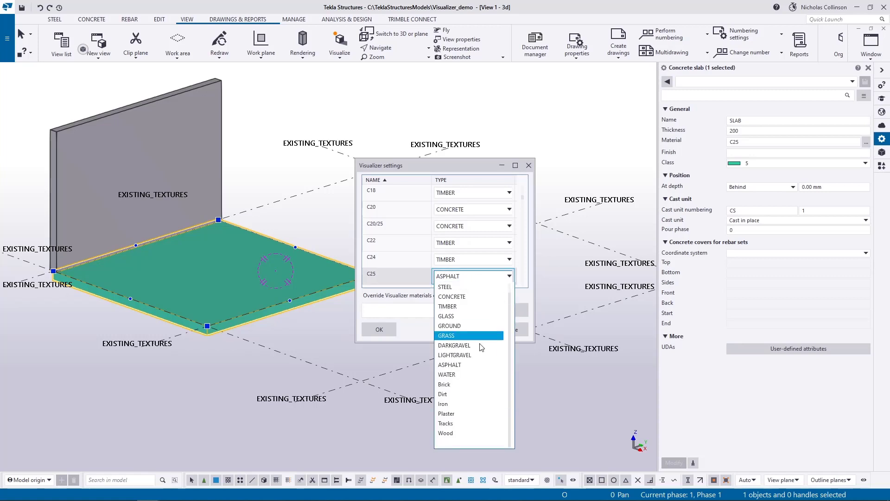
pyautogui.click(464, 365)
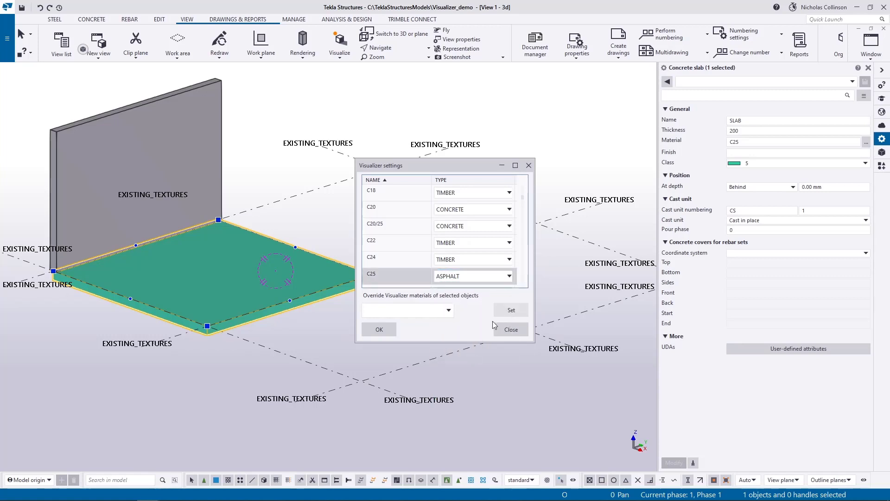
pyautogui.click(375, 330)
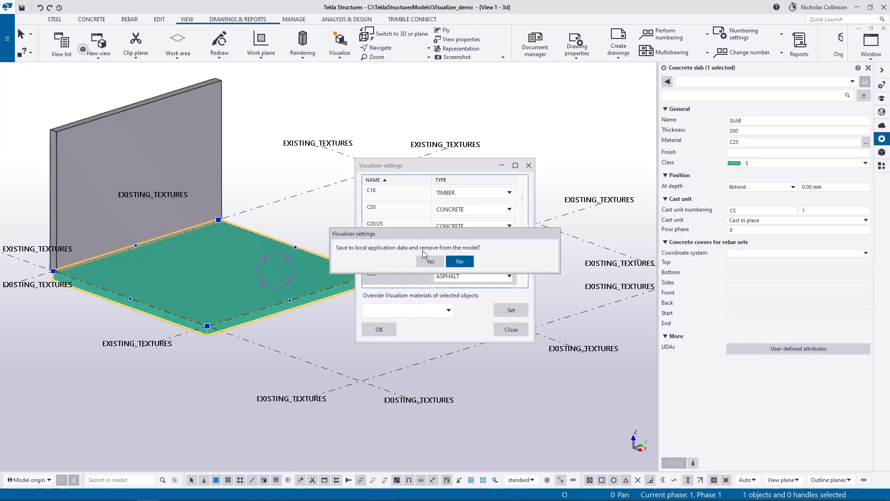
pyautogui.click(464, 263)
# Step: Render only the selected panel and slab in Trimble Connect Visualizer, inspect their textures up close, and close the rendering
pyautogui.moveTo(273, 155); pyautogui.dragTo(197, 241)
pyautogui.click(340, 52)
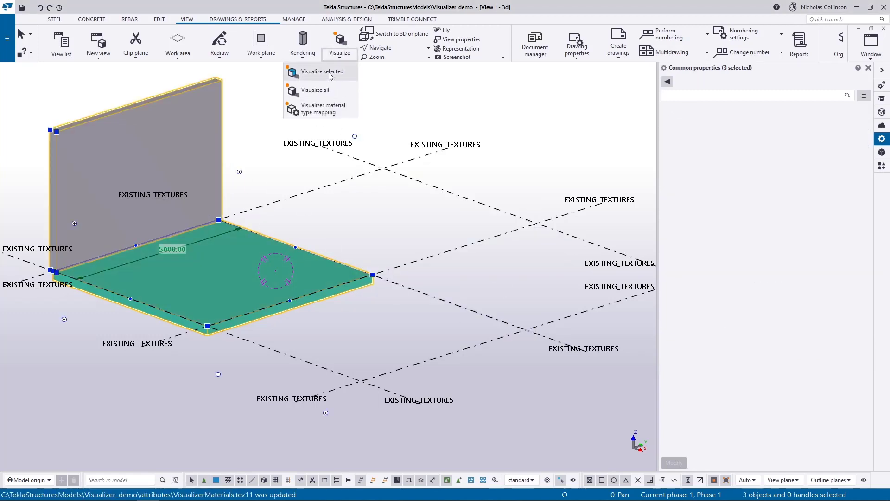
pyautogui.click(325, 71)
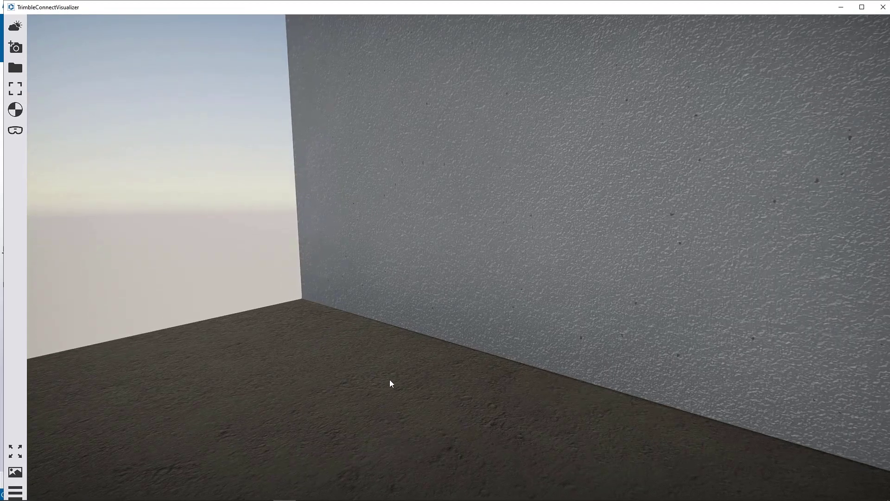
pyautogui.scroll(-1, 328, 262)
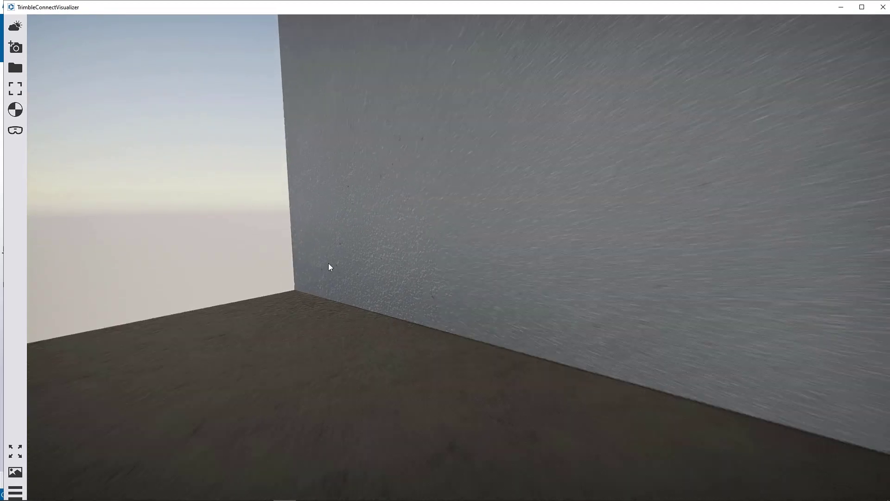
pyautogui.scroll(-2, 326, 263)
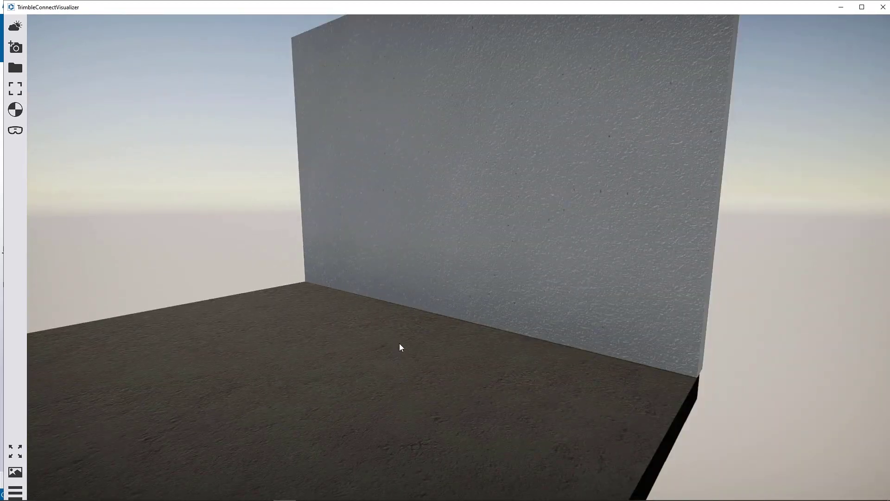
pyautogui.scroll(3, 410, 299)
pyautogui.moveTo(417, 300); pyautogui.dragTo(576, 307)
pyautogui.moveTo(447, 307); pyautogui.dragTo(575, 311)
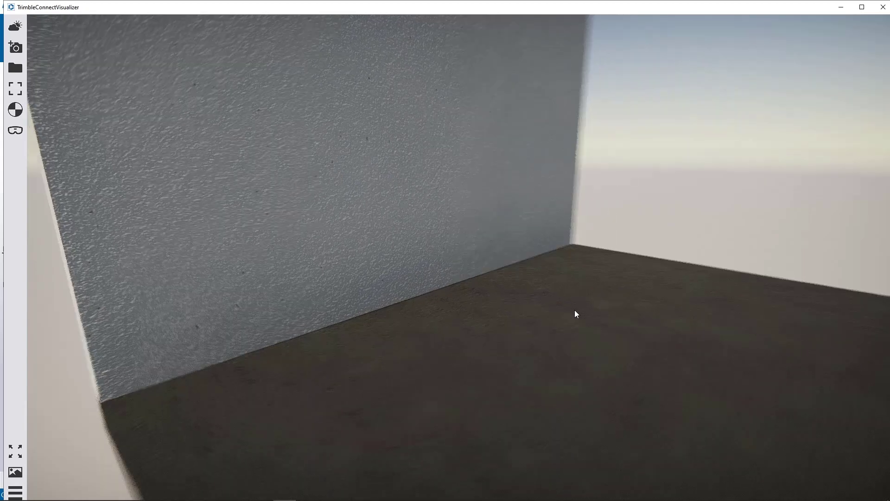
pyautogui.click(883, 7)
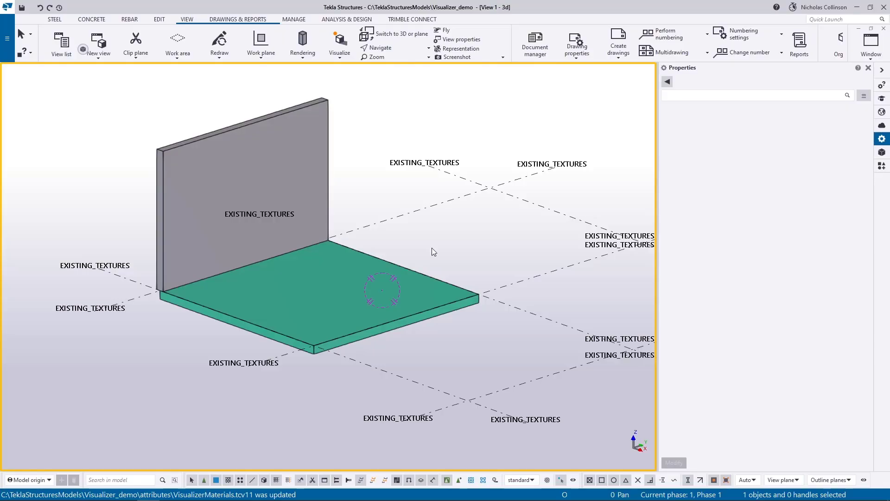
# Step: Create a second concrete slab, 5000 by 2100 mm, over the front strip of the existing slab
pyautogui.scroll(2, 288, 280)
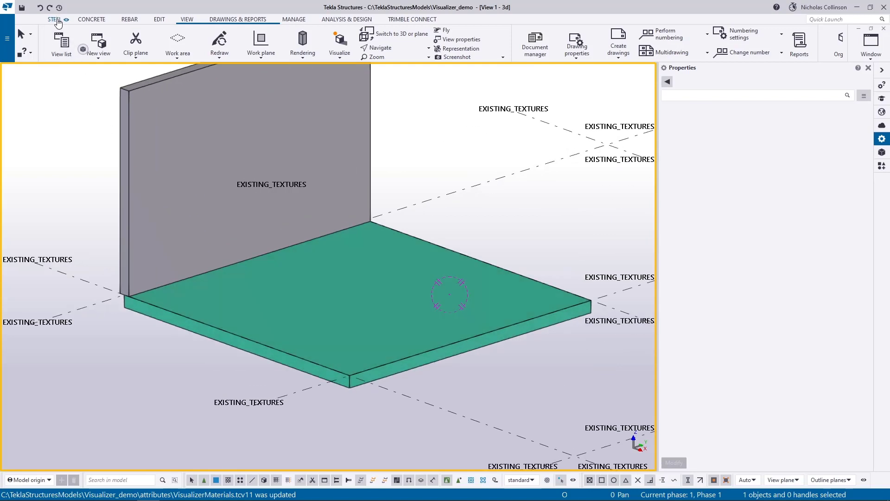
pyautogui.click(87, 19)
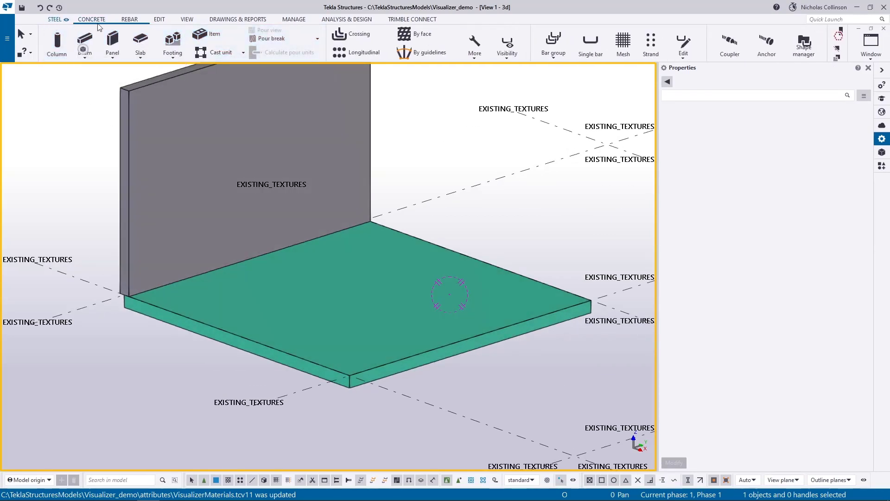
pyautogui.click(140, 39)
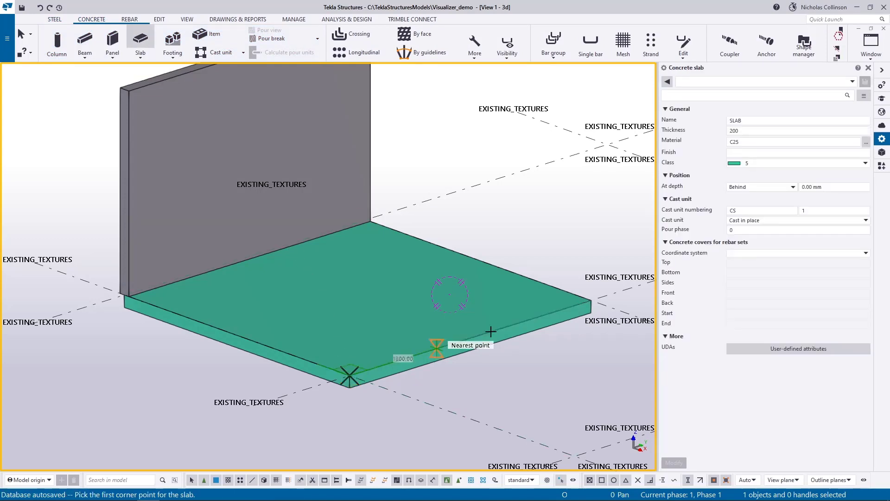
pyautogui.click(590, 300)
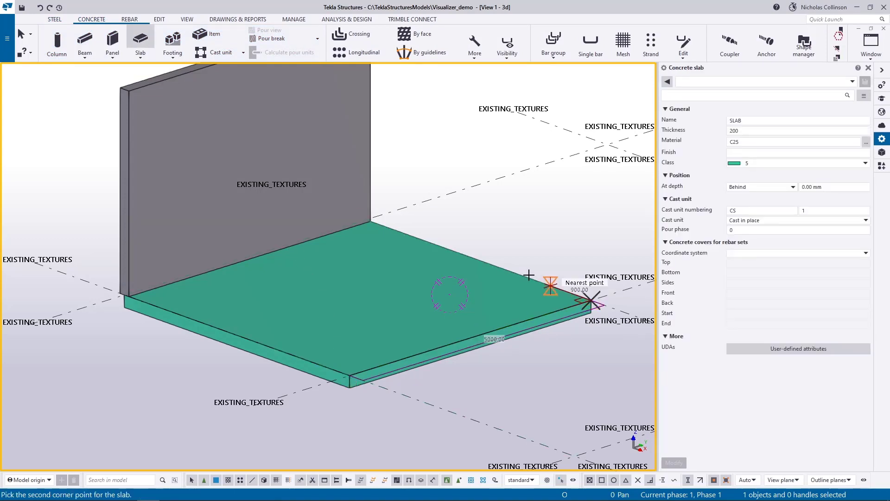
pyautogui.click(496, 264)
pyautogui.click(268, 349)
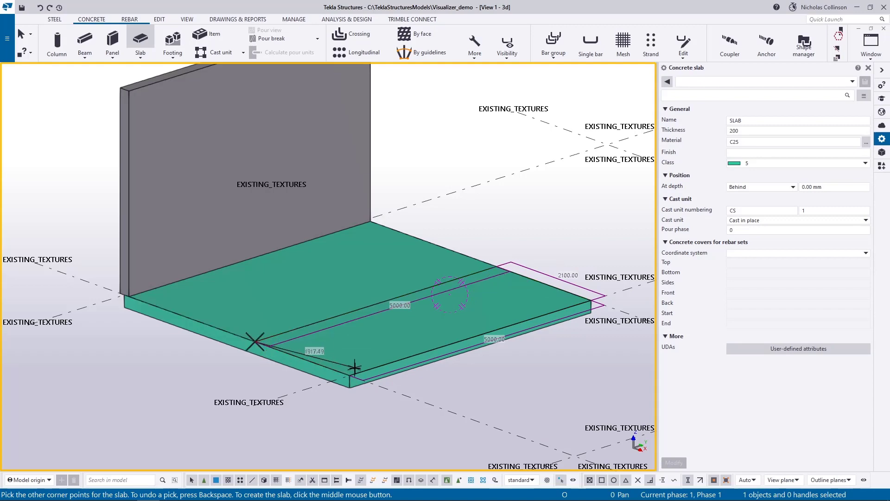
pyautogui.click(351, 374)
pyautogui.middleClick(353, 372)
pyautogui.rightClick(402, 273)
pyautogui.click(412, 280)
pyautogui.click(424, 314)
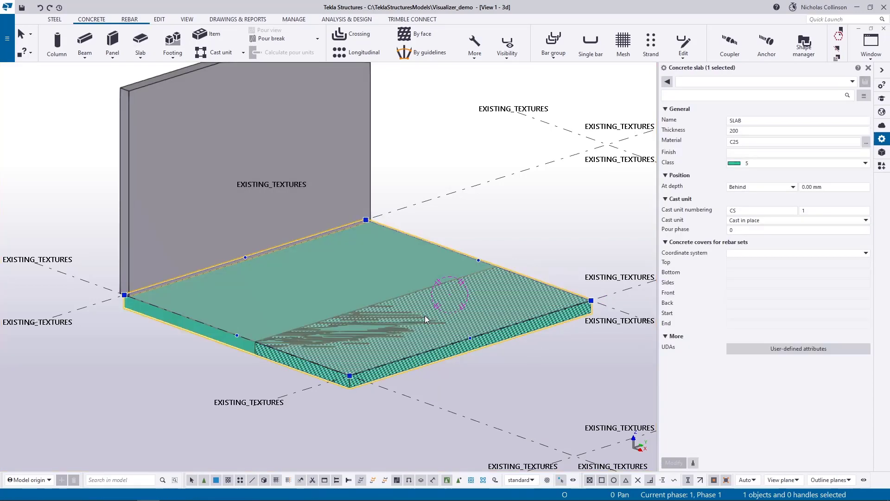
pyautogui.rightClick(424, 318)
pyautogui.press('Escape')
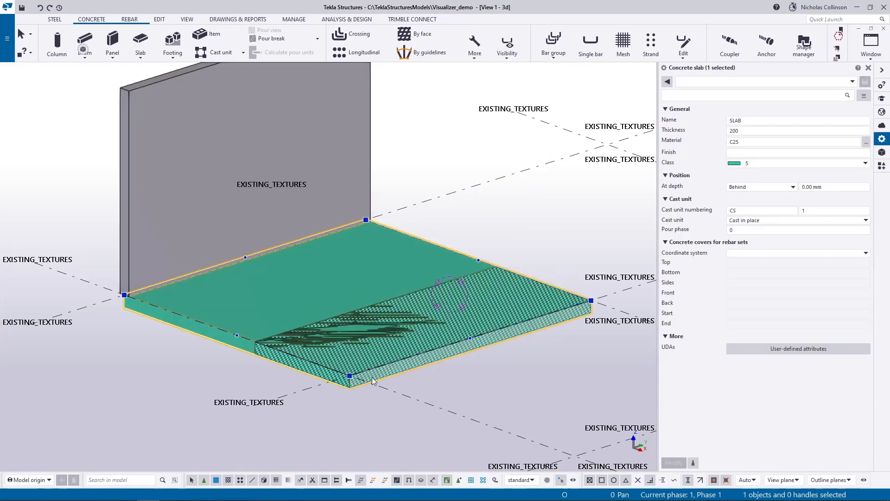
# Step: Set the second slab's depth position to Front so it sits on top of the first slab
pyautogui.click(383, 340)
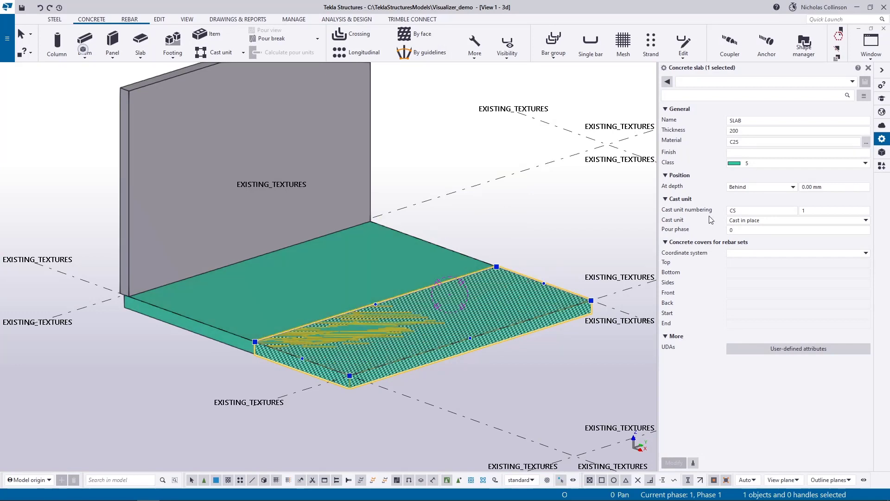
pyautogui.click(743, 196)
pyautogui.click(746, 210)
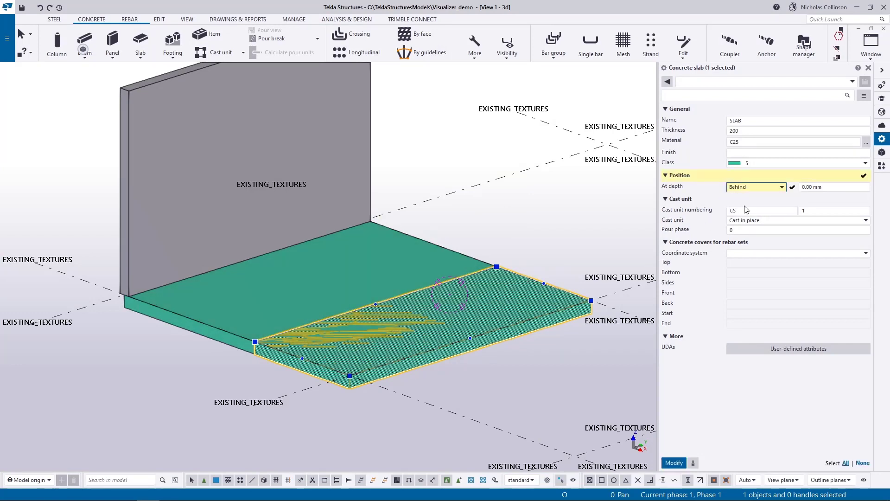
pyautogui.click(673, 462)
# Step: Move the upper slab about 2900 mm along the base slab's side edge so it sits against the panel
pyautogui.rightClick(343, 302)
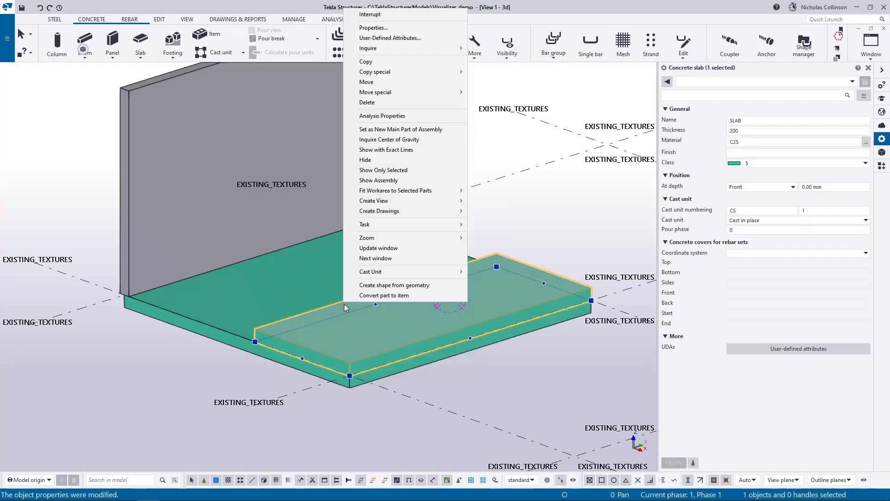
pyautogui.click(374, 82)
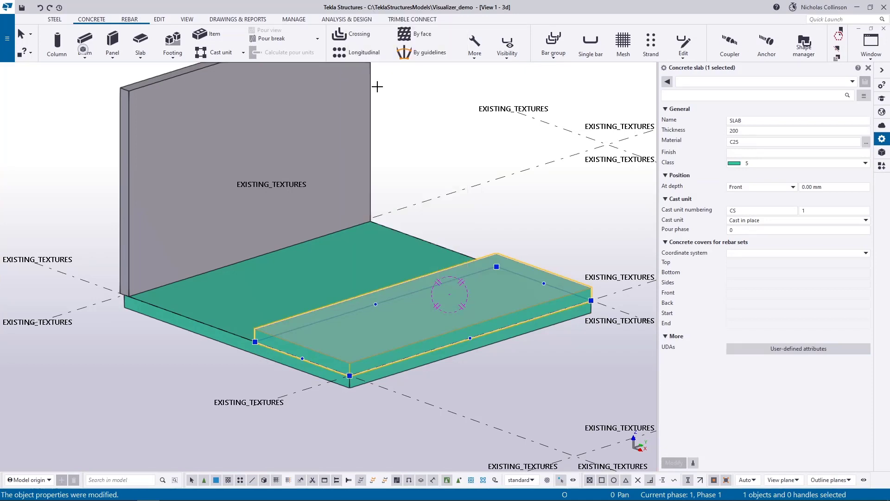
pyautogui.click(349, 375)
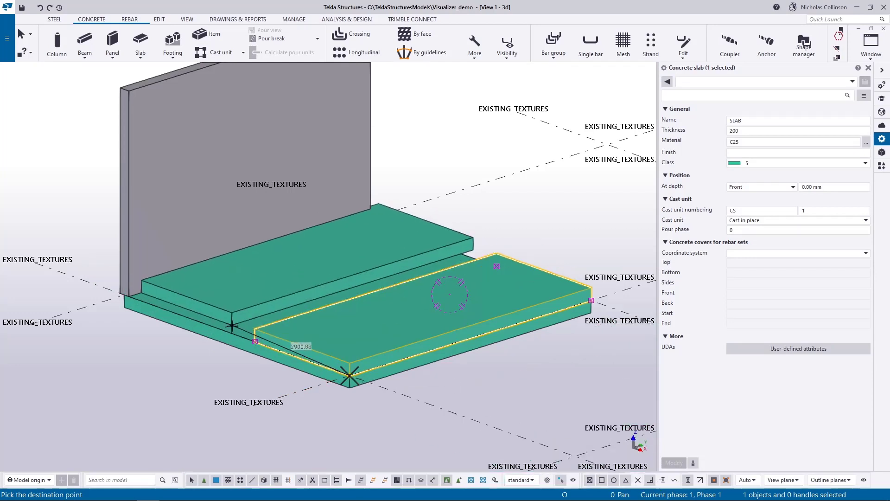
pyautogui.scroll(2, 226, 331)
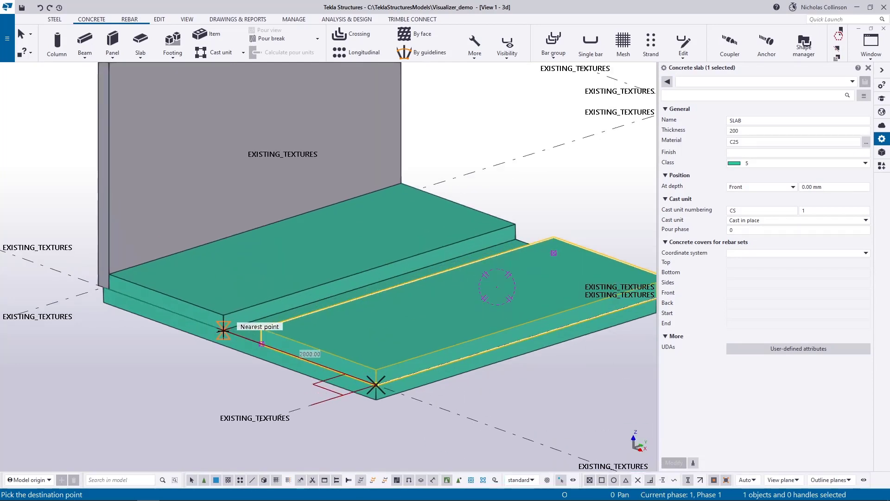
pyautogui.click(223, 330)
# Step: Reduce the upper slab's thickness to 10 mm by directly modifying its top face in the model
pyautogui.scroll(2, 218, 309)
pyautogui.scroll(-2, 218, 310)
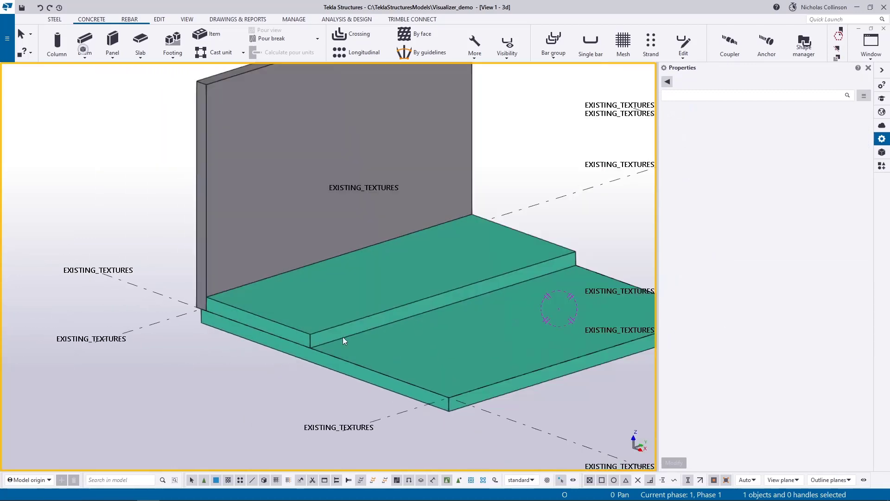
pyautogui.scroll(-1, 343, 337)
pyautogui.moveTo(343, 337); pyautogui.dragTo(240, 343, button='middle')
pyautogui.scroll(4, 246, 343)
pyautogui.click(240, 356)
pyautogui.scroll(5, 239, 356)
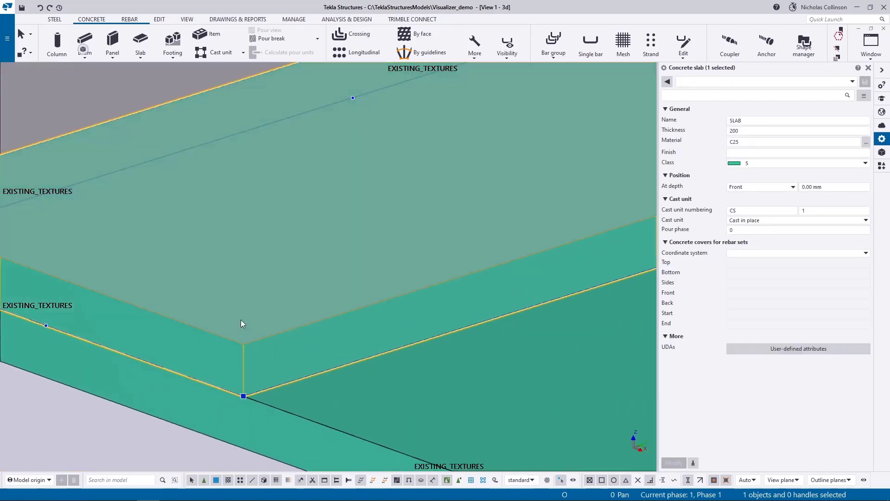
pyautogui.moveTo(241, 320); pyautogui.dragTo(245, 374)
pyautogui.scroll(4, 241, 384)
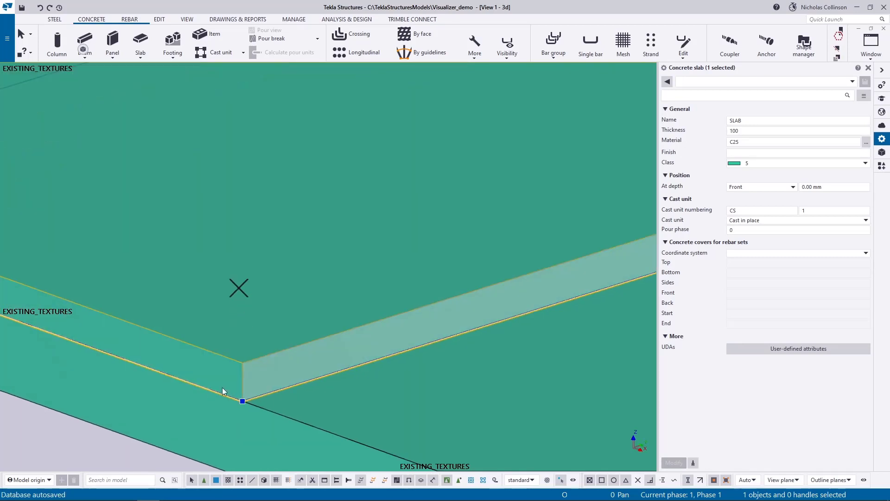
pyautogui.moveTo(237, 331); pyautogui.dragTo(237, 387)
pyautogui.scroll(-6, 231, 391)
pyautogui.click(104, 423)
pyautogui.scroll(-2, 104, 424)
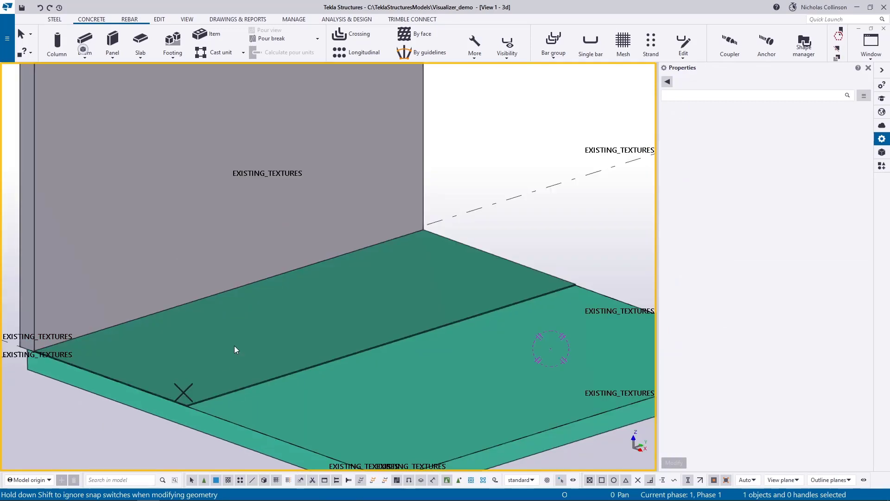
# Step: Choose C55 from the concrete grades as the material for the 10 mm upper slab
pyautogui.click(235, 347)
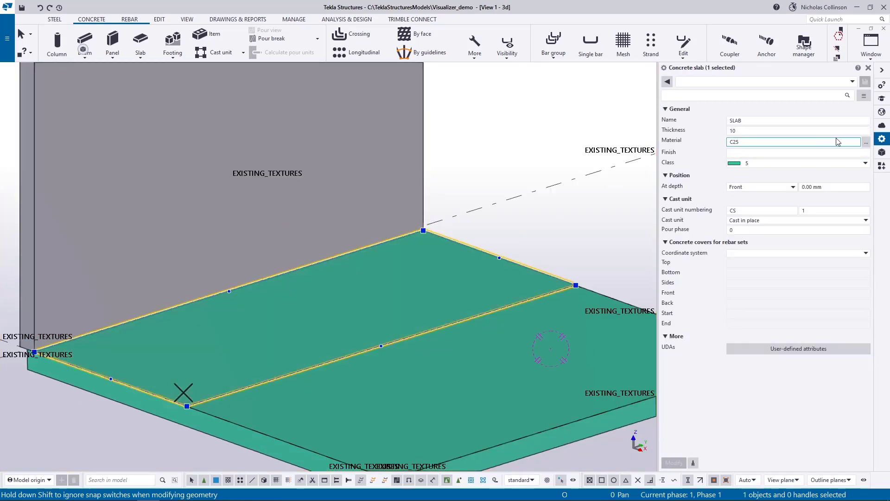
pyautogui.click(866, 142)
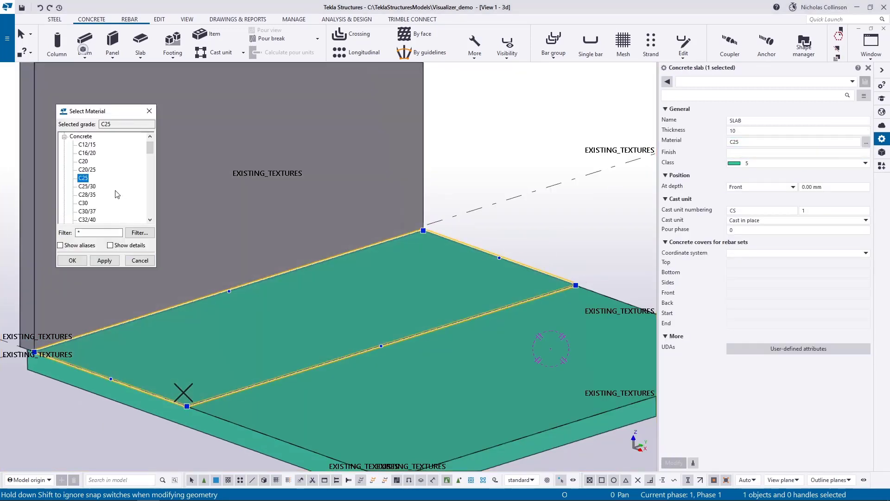
pyautogui.scroll(-3, 116, 194)
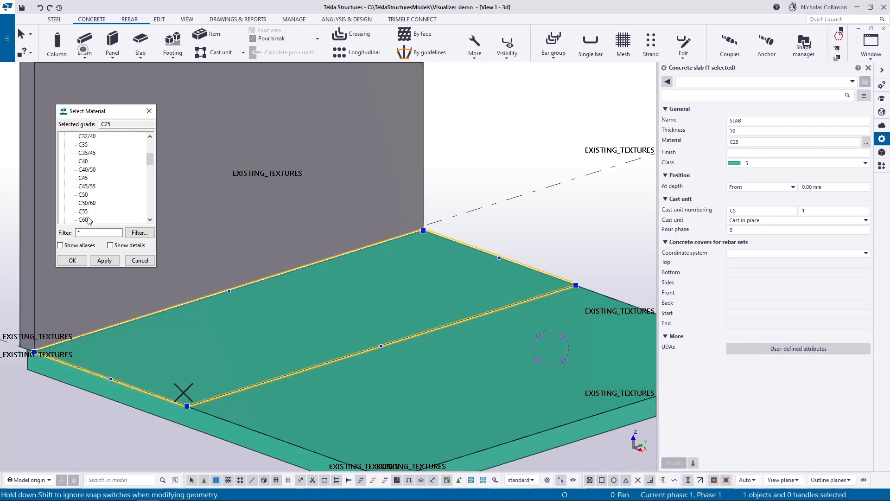
pyautogui.click(98, 262)
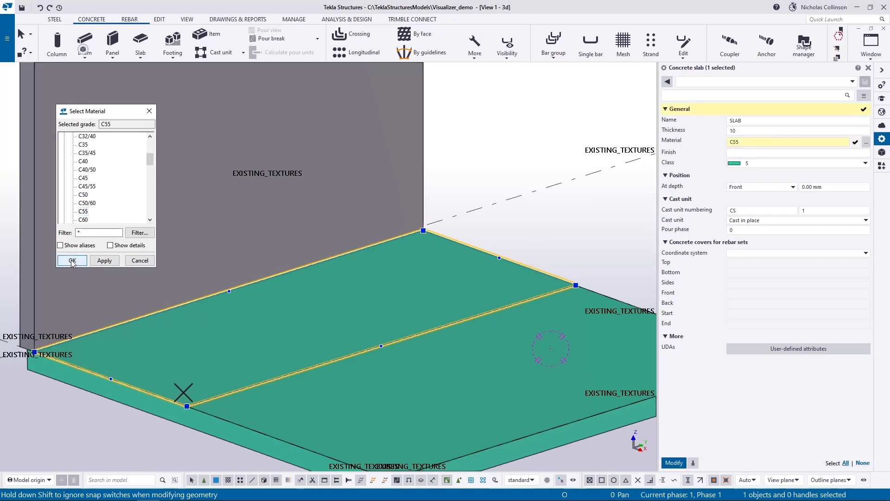
pyautogui.click(72, 261)
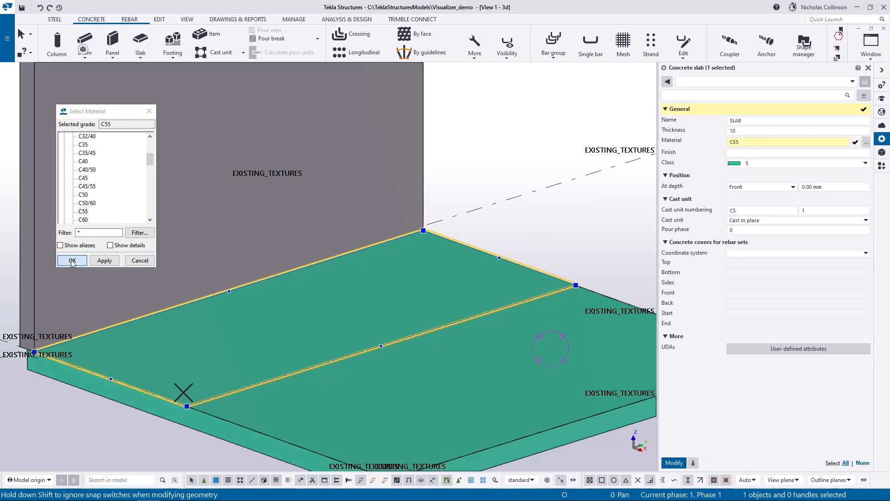
# Step: Map material C55 to the GRASS texture in the Visualizer settings and save the mapping
pyautogui.click(187, 20)
pyautogui.click(339, 51)
pyautogui.click(310, 107)
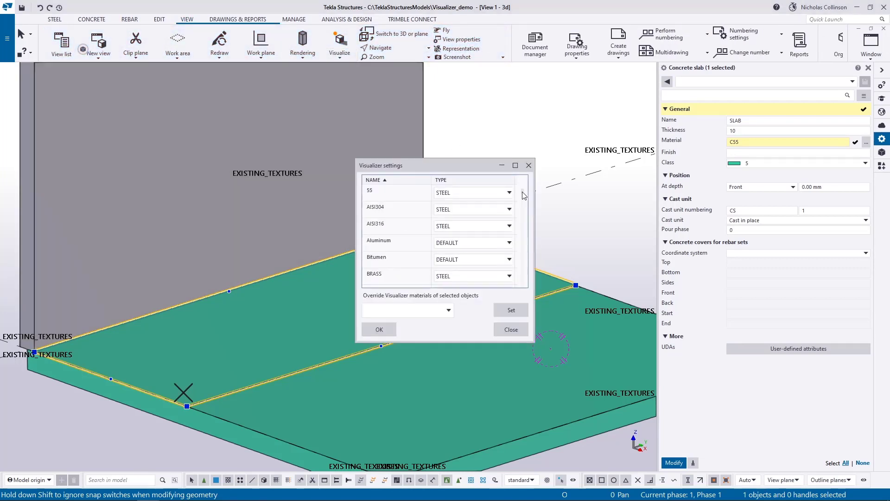
pyautogui.scroll(-5, 525, 195)
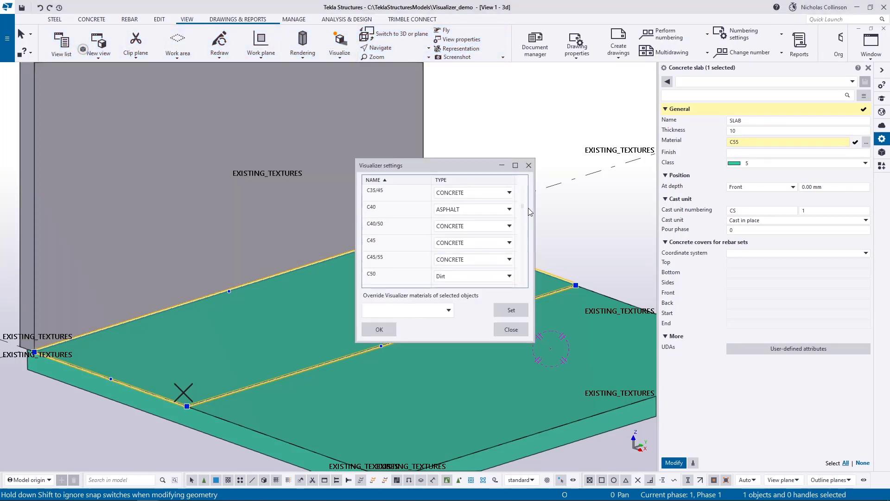
pyautogui.scroll(-1, 519, 209)
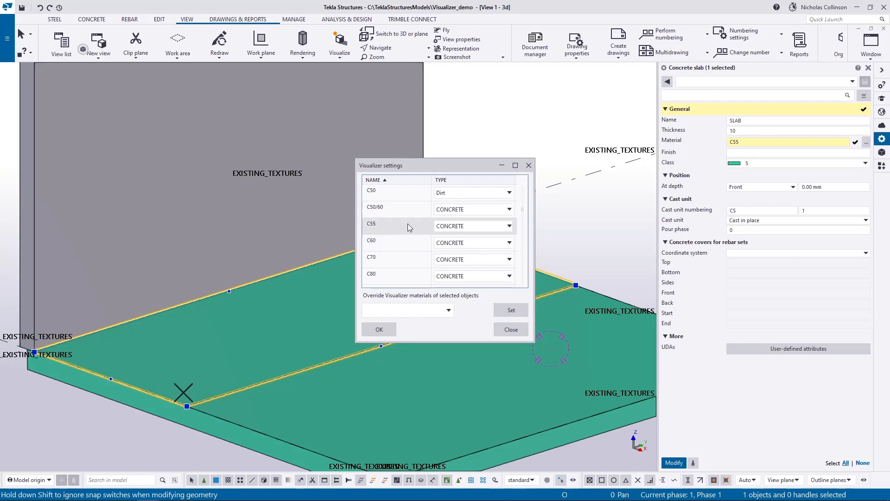
pyautogui.click(476, 228)
pyautogui.click(446, 285)
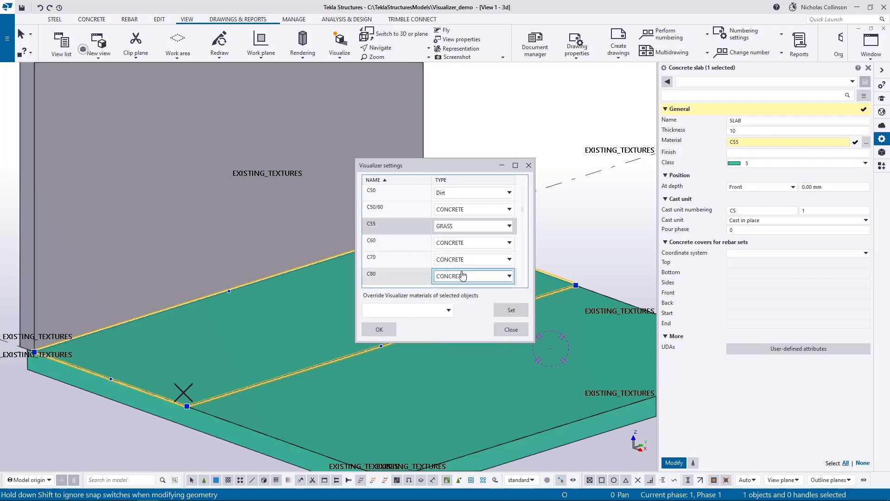
pyautogui.click(379, 330)
pyautogui.click(460, 262)
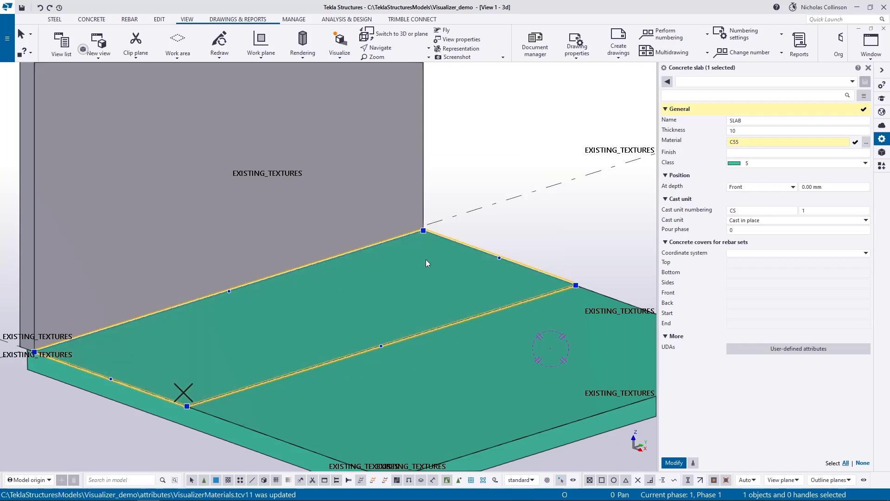
# Step: Select the panel and both slabs together with the grid and show them in Visualizer
pyautogui.moveTo(424, 254); pyautogui.dragTo(336, 341)
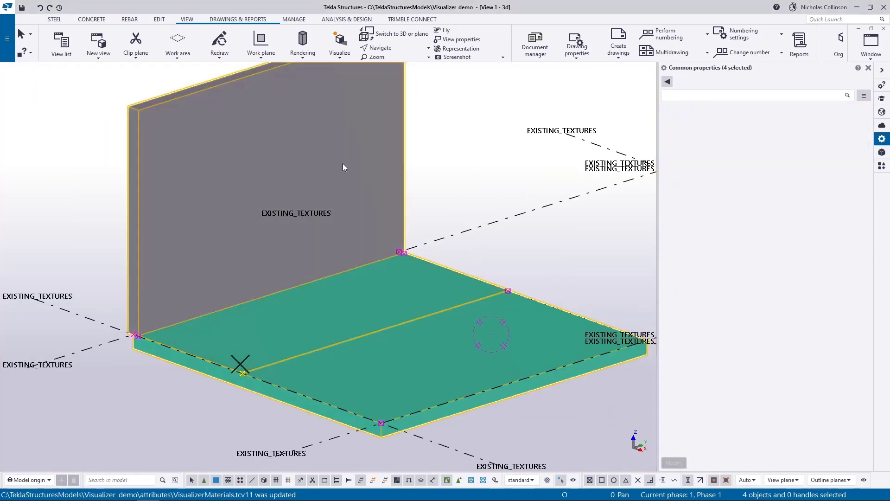
pyautogui.click(340, 53)
pyautogui.click(336, 73)
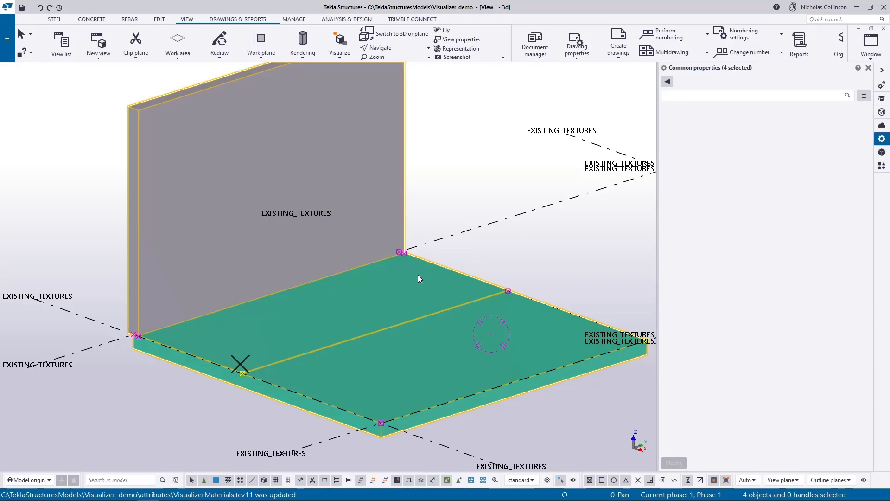
pyautogui.click(511, 254)
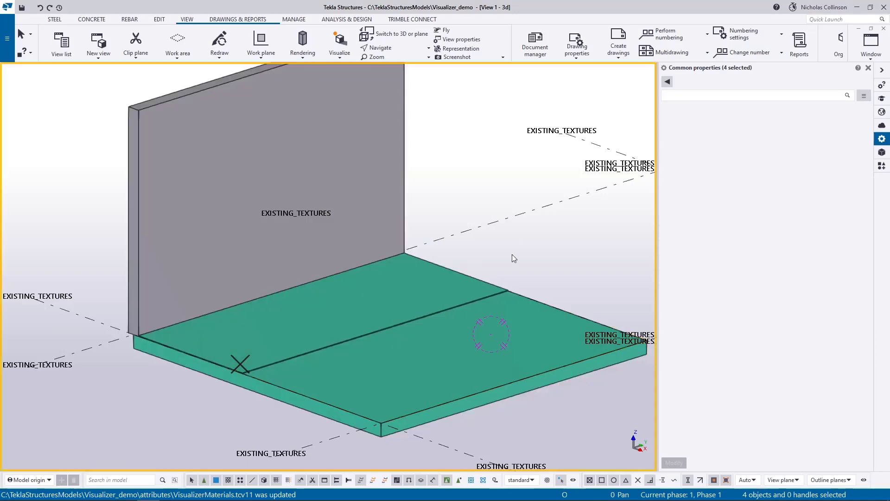
# Step: Set the 10 mm upper slab's material to C55 and apply the change
pyautogui.click(419, 293)
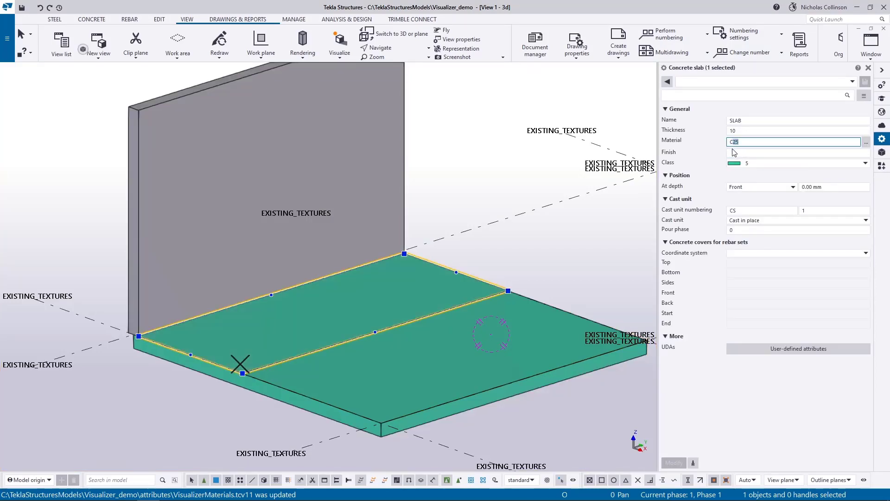
pyautogui.write('55')
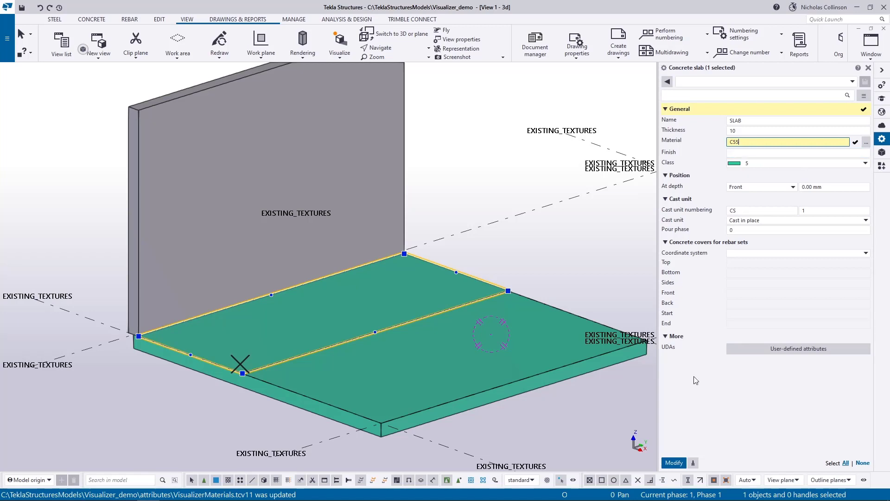
pyautogui.click(669, 463)
# Step: Reselect the whole model and visualize it with the upper slab's new material
pyautogui.moveTo(494, 198); pyautogui.dragTo(375, 330)
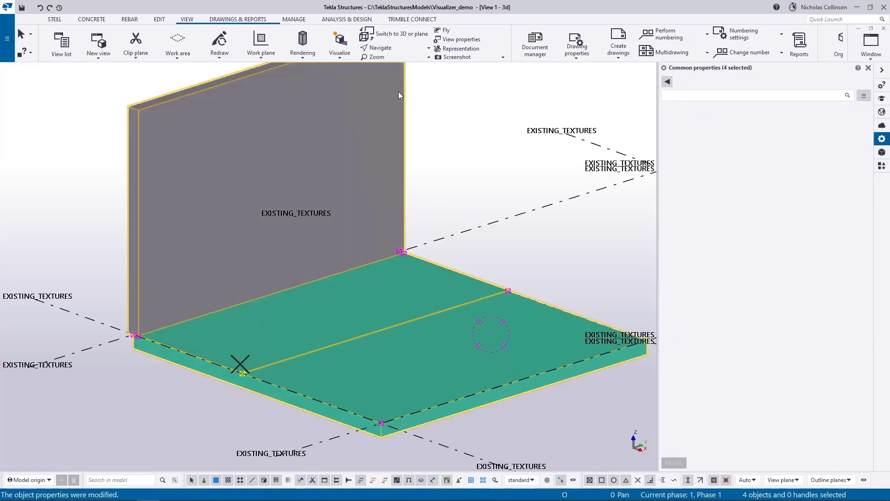
pyautogui.click(340, 55)
pyautogui.click(327, 74)
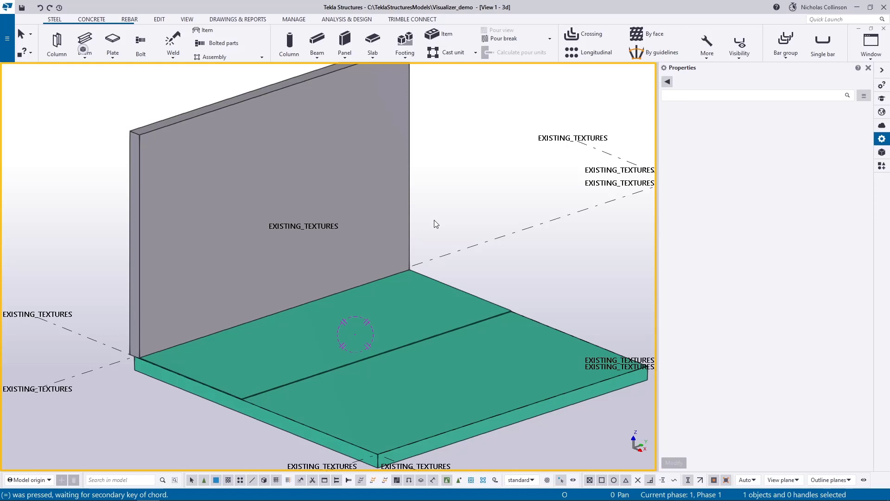
# Step: Start a contour plate from the panel's near base corner to the midpoint of the upper slab's free long edge
pyautogui.scroll(1, 322, 348)
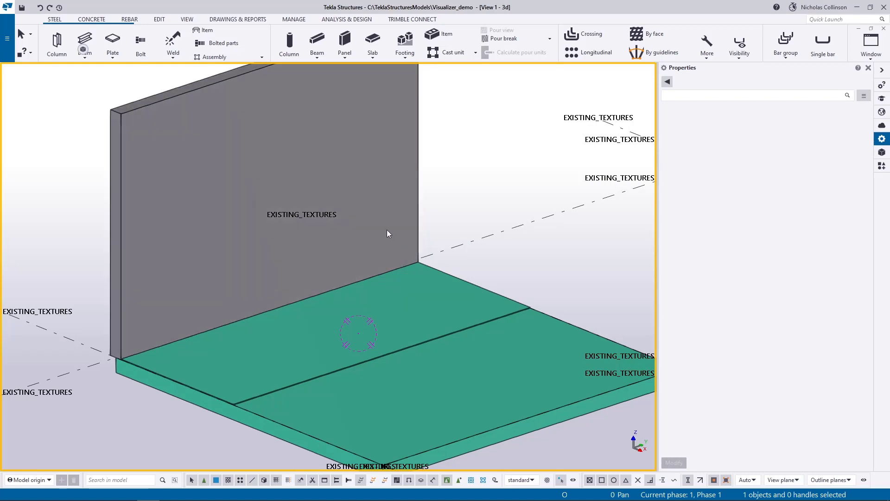
pyautogui.click(112, 55)
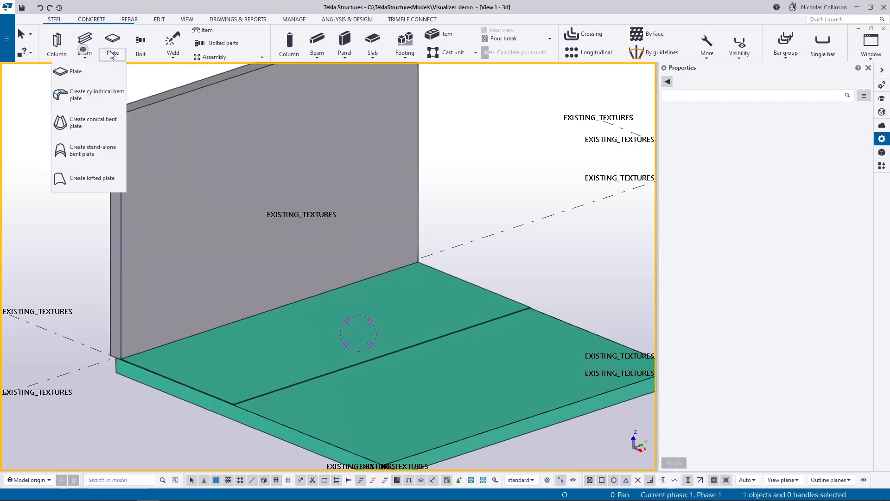
pyautogui.click(96, 73)
pyautogui.scroll(5, 110, 373)
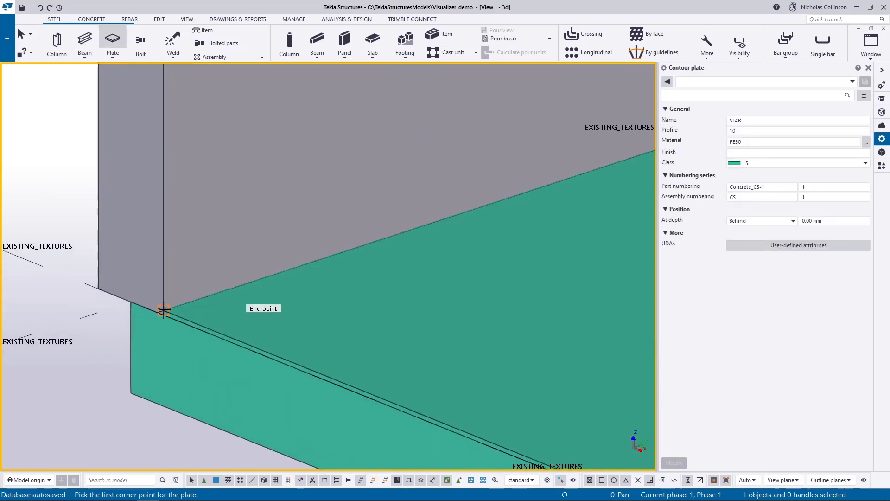
pyautogui.click(160, 311)
pyautogui.moveTo(394, 330); pyautogui.dragTo(100, 339, button='middle')
pyautogui.scroll(1, 507, 322)
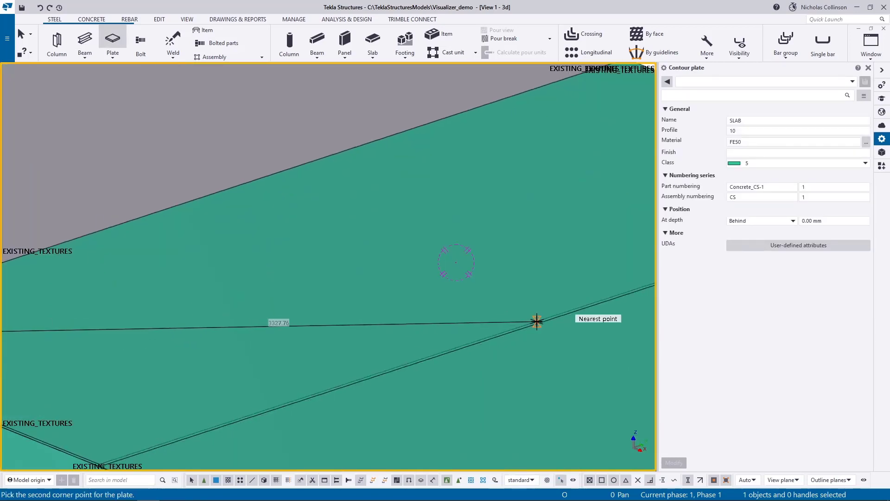
pyautogui.click(523, 326)
pyautogui.scroll(-2, 348, 393)
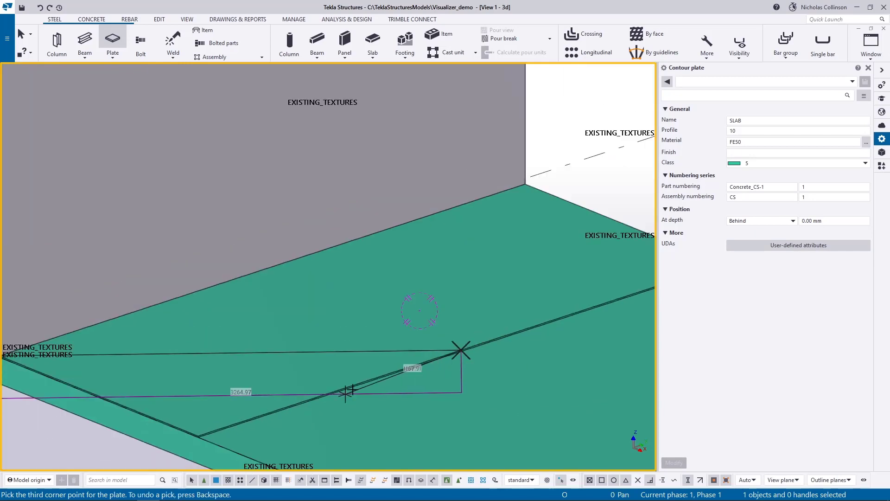
pyautogui.moveTo(516, 217); pyautogui.dragTo(436, 254, button='middle')
pyautogui.scroll(1, 437, 237)
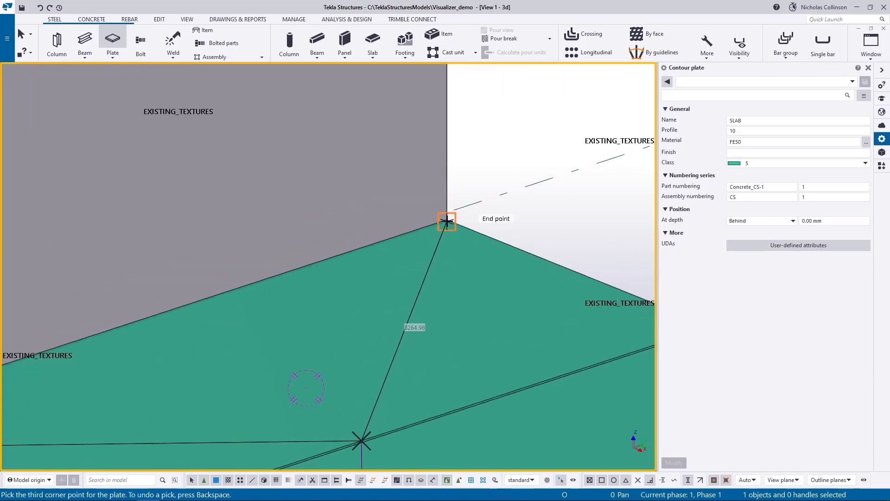
pyautogui.click(446, 222)
pyautogui.scroll(-1, 493, 211)
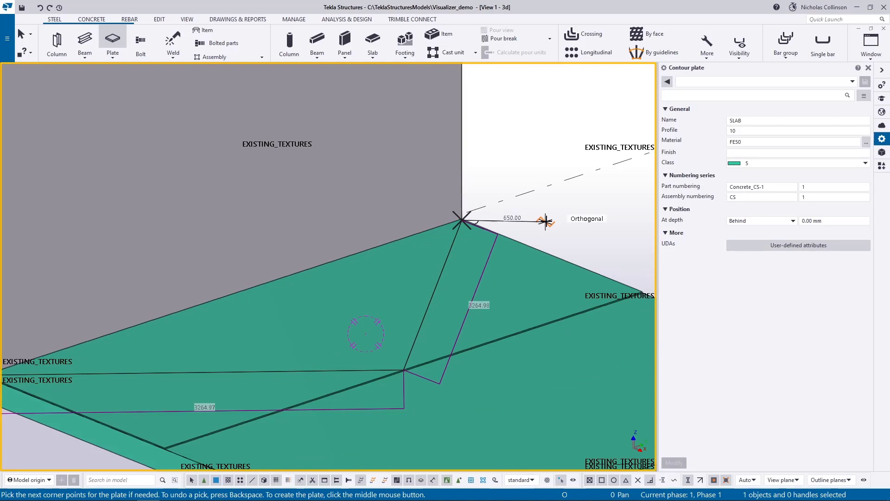
pyautogui.press('BackSpace')
# Step: Pick the panel's far base corner as the third corner and create the triangular plate
pyautogui.scroll(1, 463, 219)
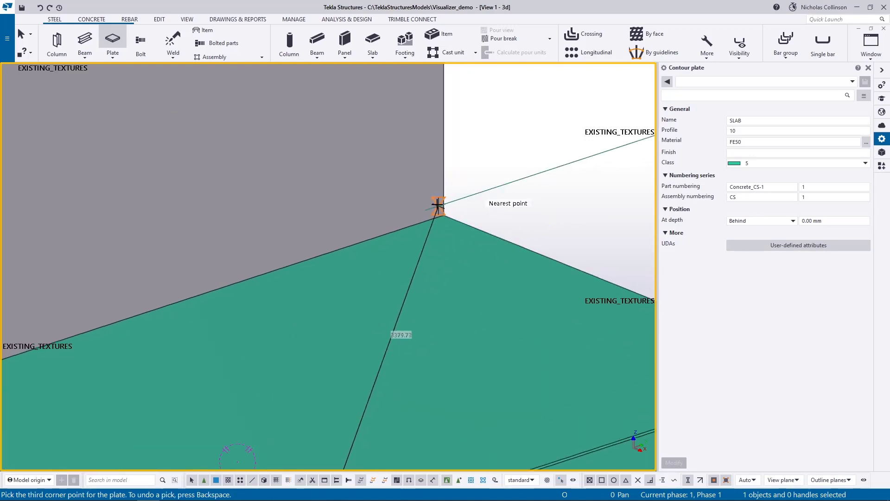
pyautogui.scroll(2, 362, 207)
pyautogui.scroll(4, 408, 205)
pyautogui.click(389, 230)
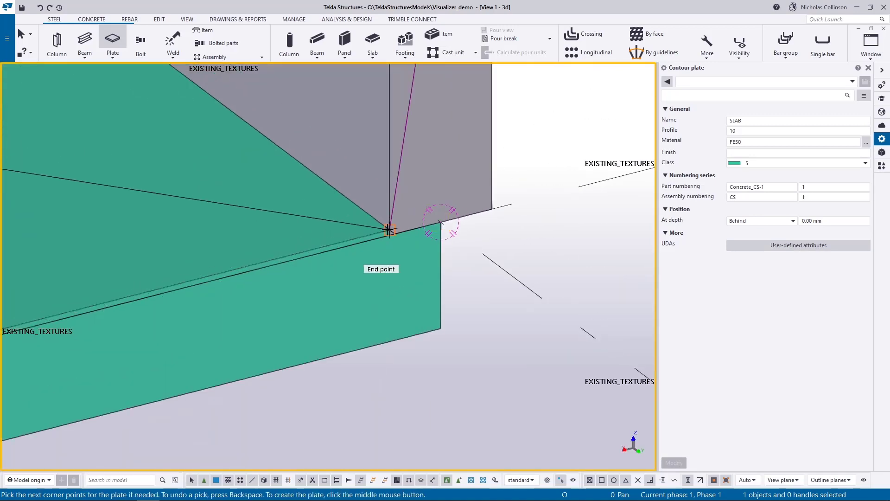
pyautogui.middleClick(390, 231)
pyautogui.scroll(-3, 417, 284)
pyautogui.scroll(-2, 420, 291)
pyautogui.rightClick(412, 302)
pyautogui.click(429, 307)
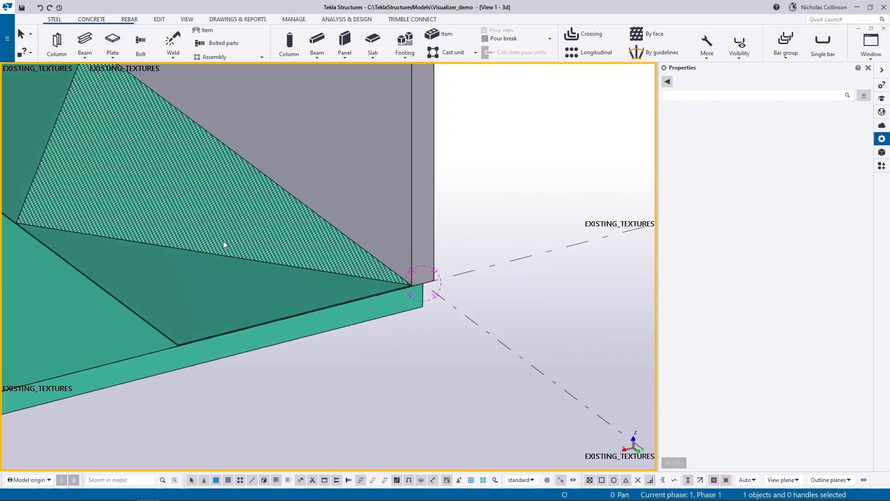
# Step: Set the triangular plate's depth position to Front so it sits on top of the upper slab
pyautogui.click(224, 240)
pyautogui.click(256, 262)
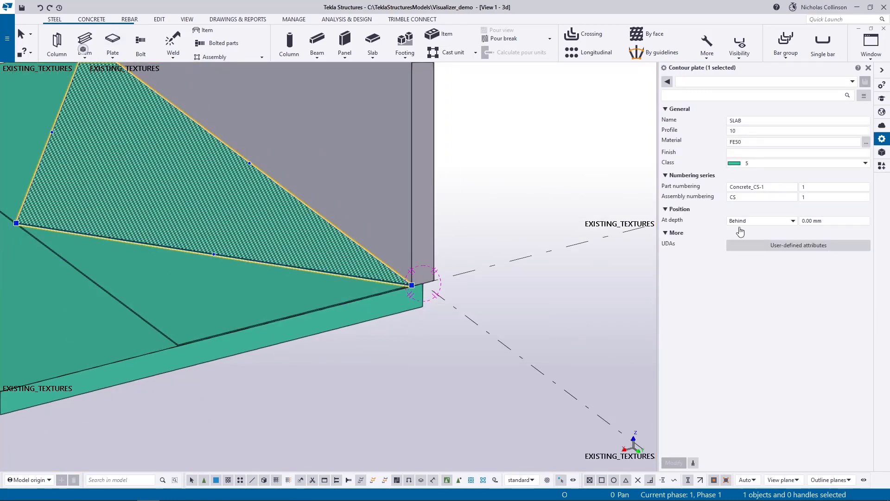
pyautogui.click(762, 221)
pyautogui.click(760, 237)
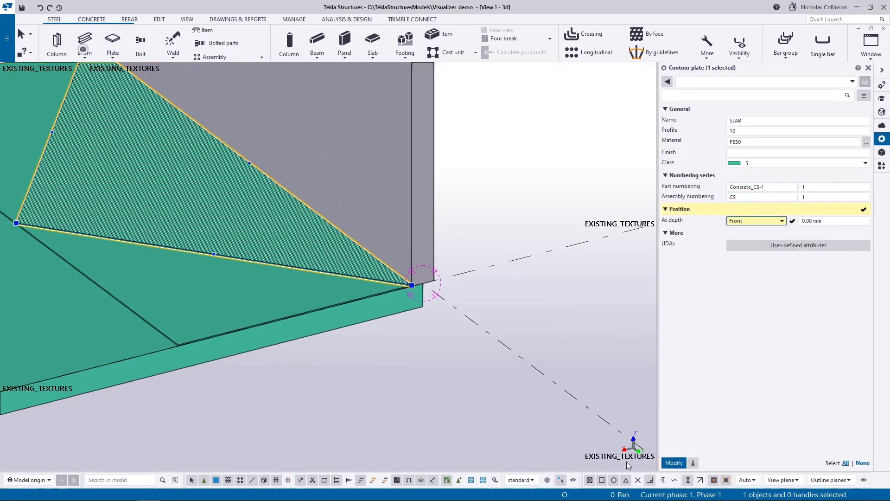
pyautogui.click(673, 463)
# Step: Change the plate's outer corner chamfer to Arc point to give the plate a curved edge
pyautogui.scroll(-3, 417, 383)
pyautogui.keyDown('ctrl'); pyautogui.moveTo(304, 324); pyautogui.dragTo(540, 306, button='middle'); pyautogui.keyUp('ctrl')
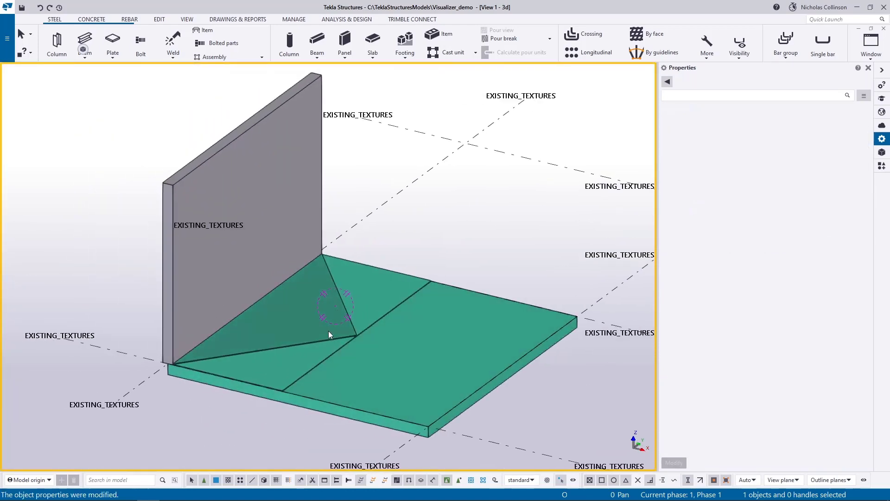
pyautogui.keyDown('ctrl'); pyautogui.moveTo(328, 330); pyautogui.dragTo(299, 323, button='middle'); pyautogui.keyUp('ctrl')
pyautogui.scroll(2, 300, 323)
pyautogui.click(300, 323)
pyautogui.click(364, 333)
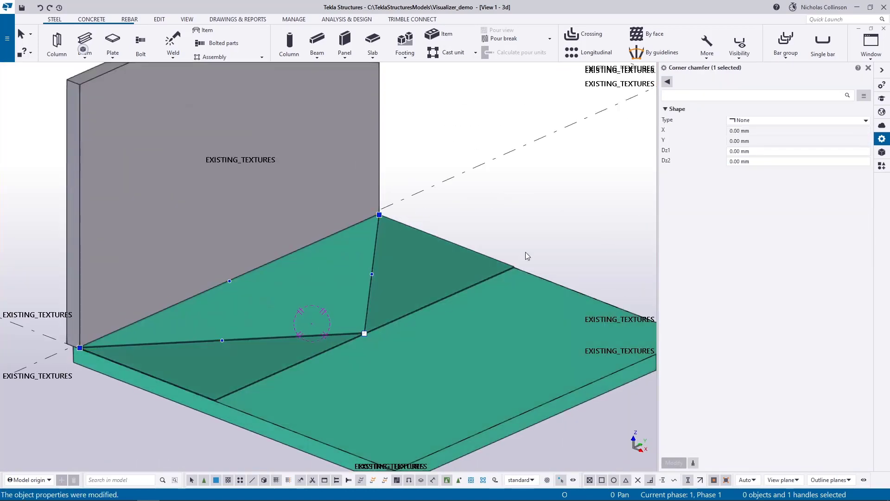
pyautogui.click(764, 118)
pyautogui.click(755, 166)
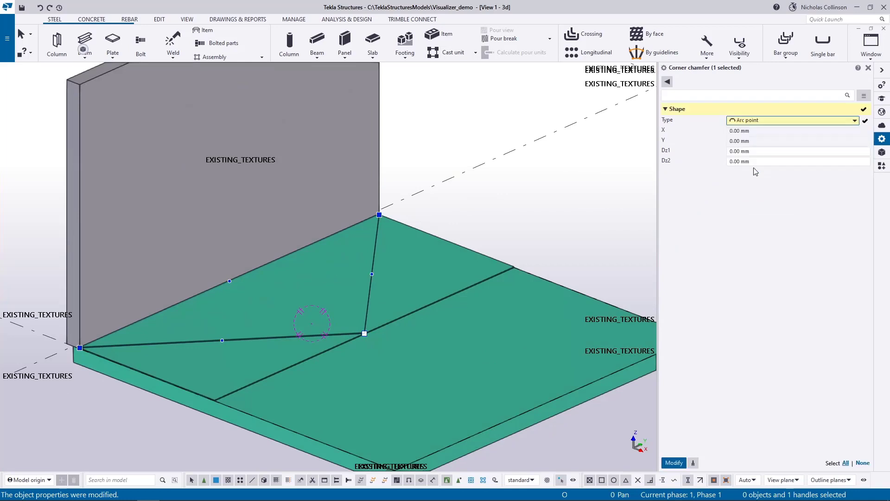
pyautogui.click(674, 463)
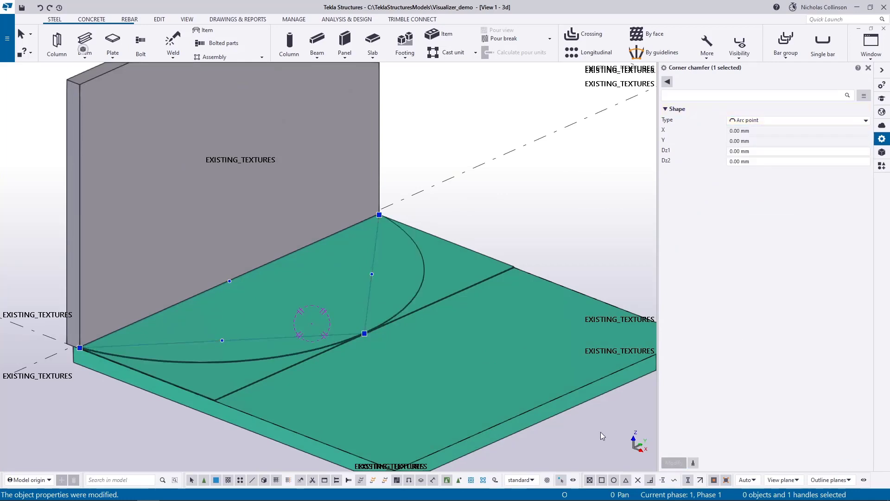
pyautogui.click(593, 207)
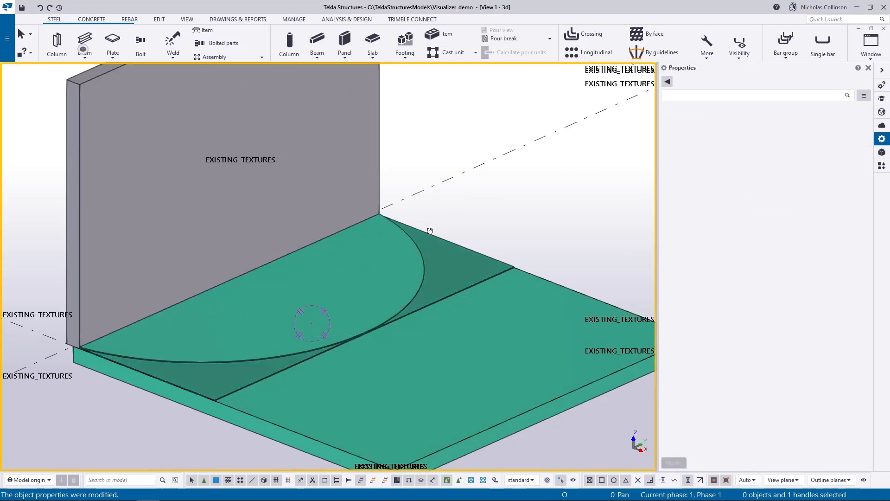
# Step: Check the material assigned to the curved contour plate in front of the panel
pyautogui.moveTo(429, 230); pyautogui.dragTo(466, 215, button='middle')
pyautogui.click(444, 246)
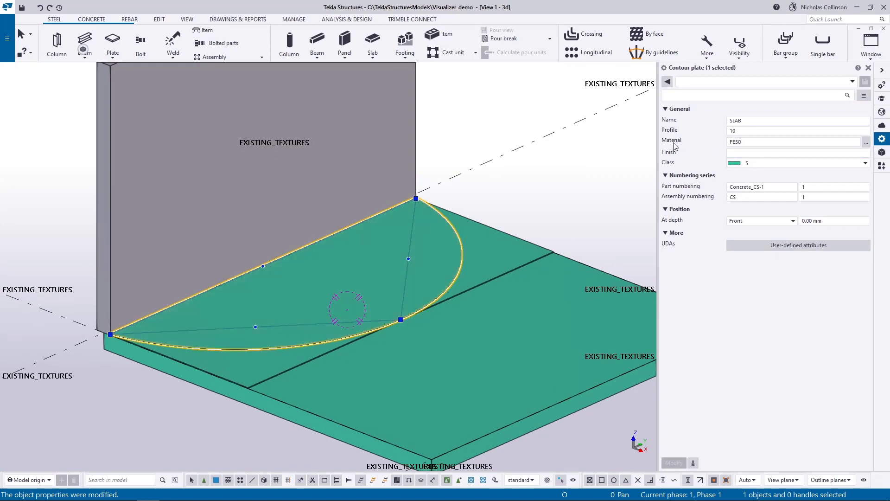
pyautogui.click(674, 145)
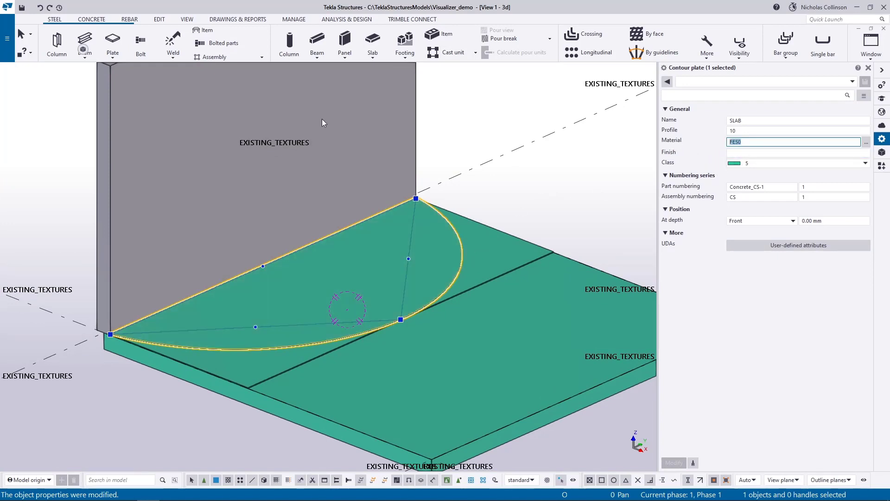
# Step: Map material FE50 to the LIGHTGRAVEL type in the Visualizer material type mapping, declining to save it to local application data
pyautogui.click(187, 21)
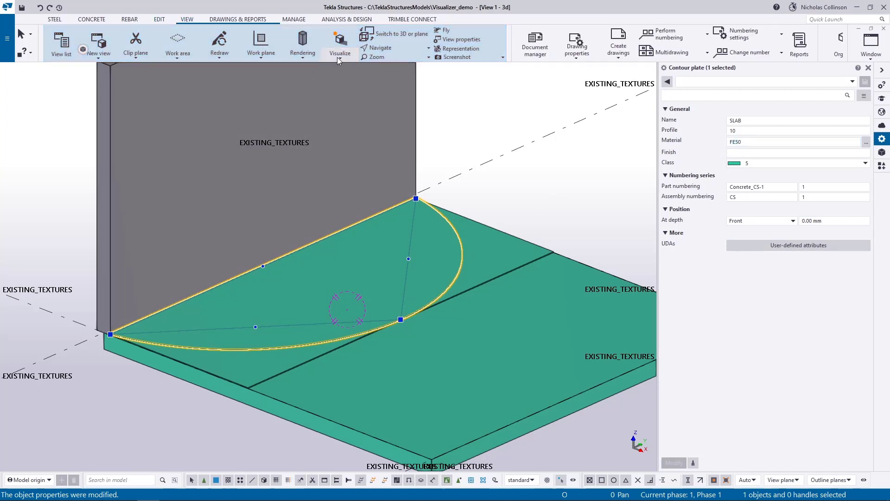
pyautogui.click(340, 46)
pyautogui.click(327, 111)
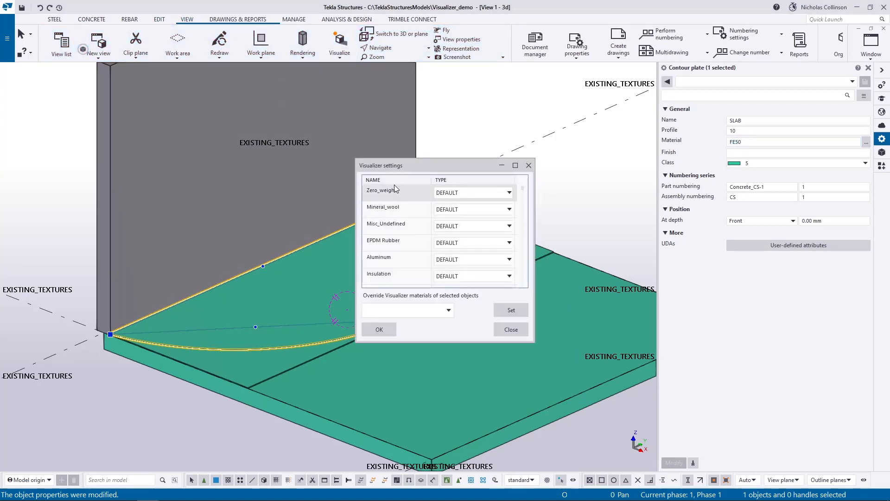
pyautogui.click(372, 180)
pyautogui.moveTo(524, 189); pyautogui.dragTo(528, 224)
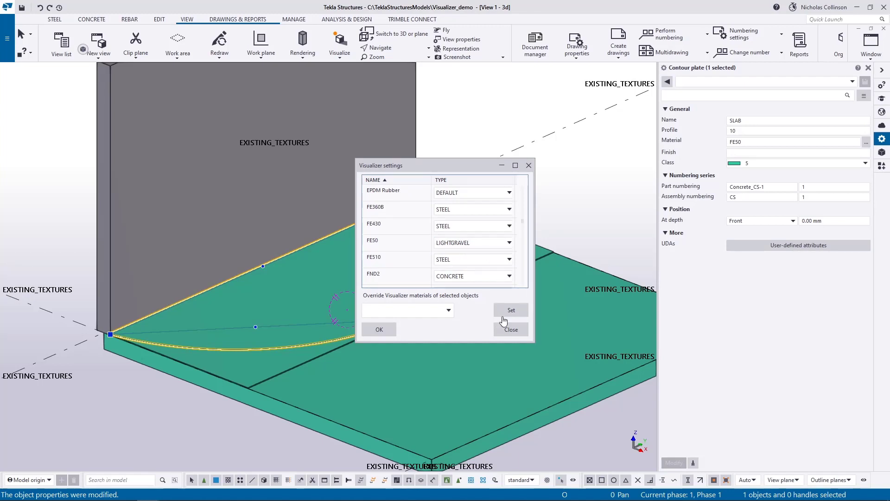
pyautogui.click(380, 329)
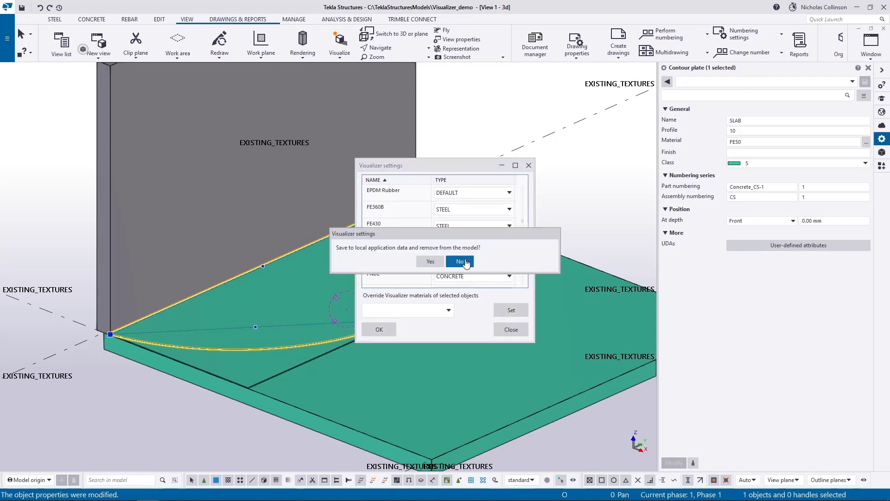
pyautogui.click(460, 261)
# Step: Visualize the panel, both slabs and the curved plate on the EXISTING_TEXTURES grid in Trimble Connect Visualizer
pyautogui.scroll(-3, 306, 299)
pyautogui.moveTo(441, 151); pyautogui.dragTo(333, 340)
pyautogui.click(340, 51)
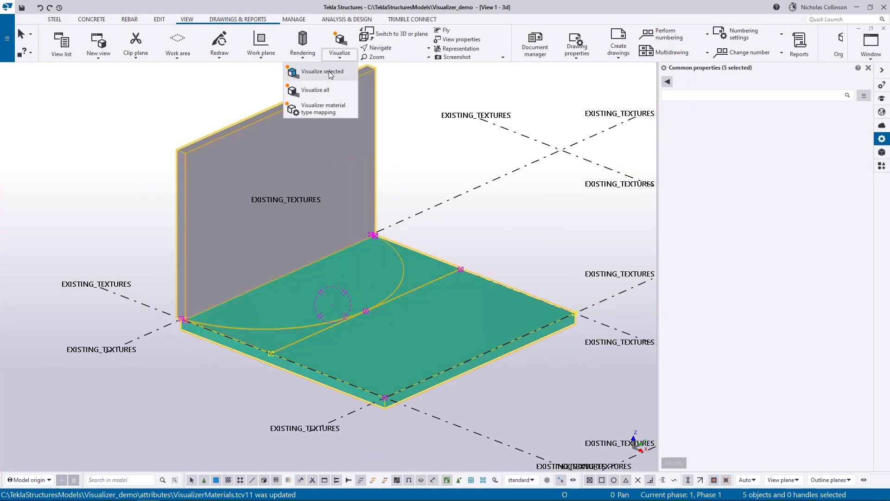
pyautogui.click(330, 72)
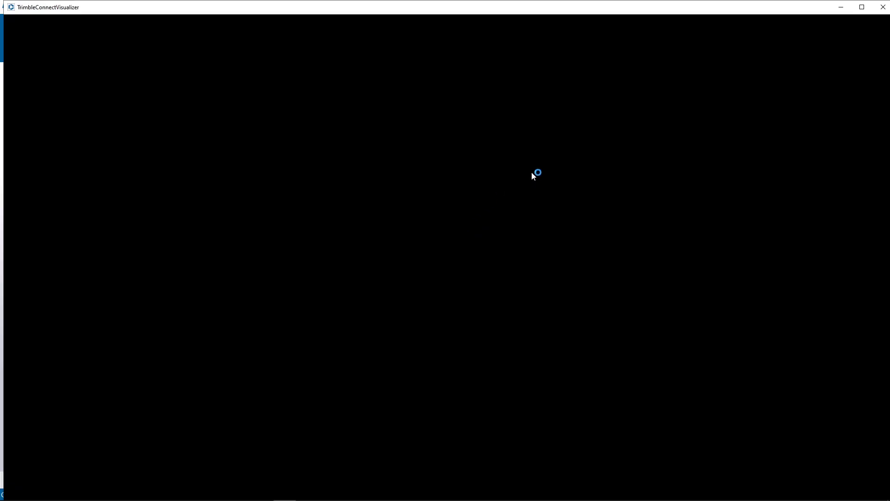
# Step: Examine the textures of the rendered wall, curved plate and ground slabs up close from the front
pyautogui.scroll(3, 346, 389)
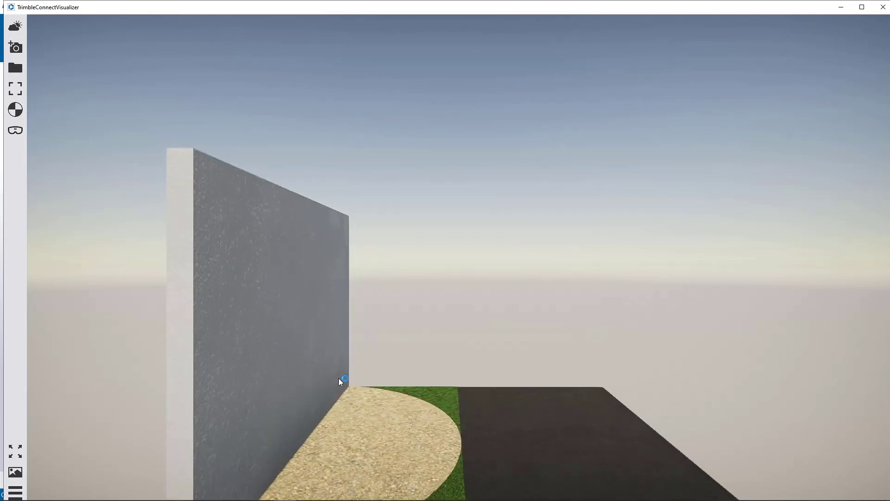
pyautogui.scroll(3, 362, 413)
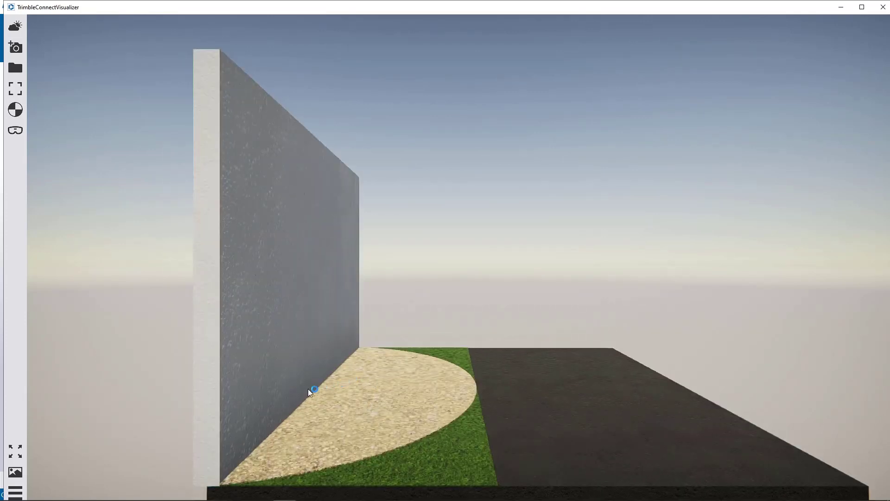
pyautogui.moveTo(227, 404); pyautogui.dragTo(457, 318)
pyautogui.scroll(2, 469, 323)
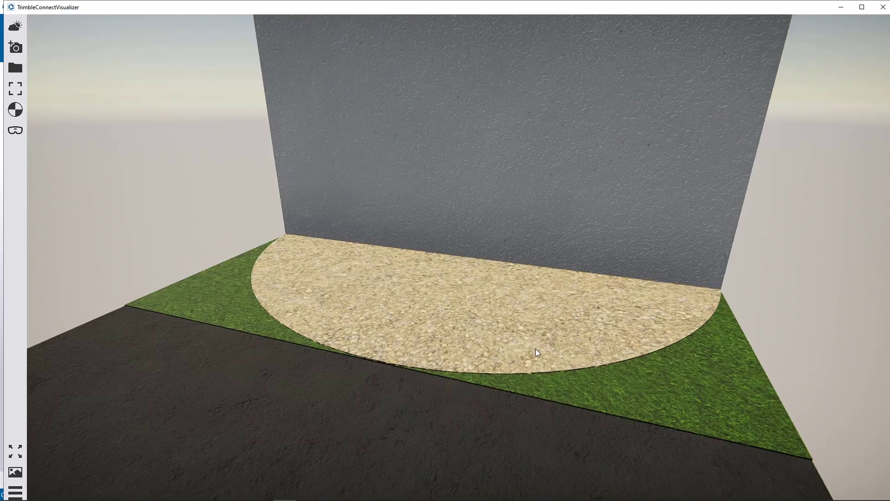
pyautogui.scroll(2, 525, 305)
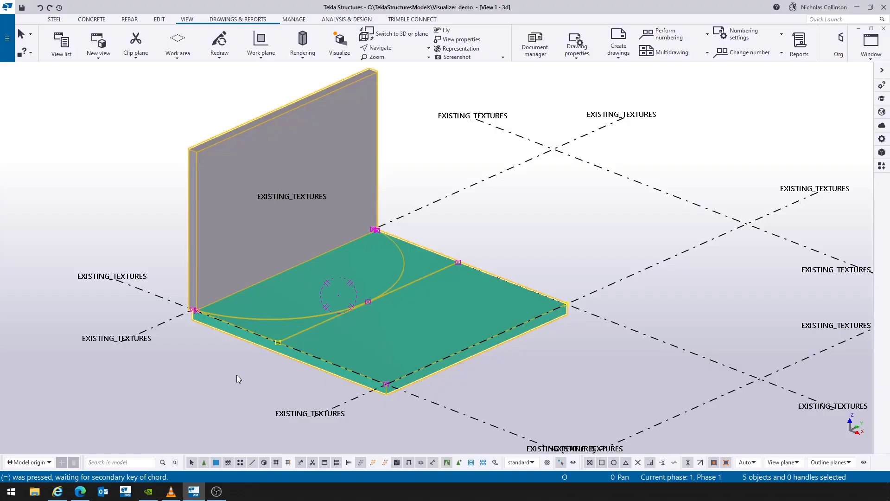
# Step: Check the material of the large ground slab on the TIMBER grid in Tekla Structures, leaving nothing selected
pyautogui.scroll(-6, 239, 372)
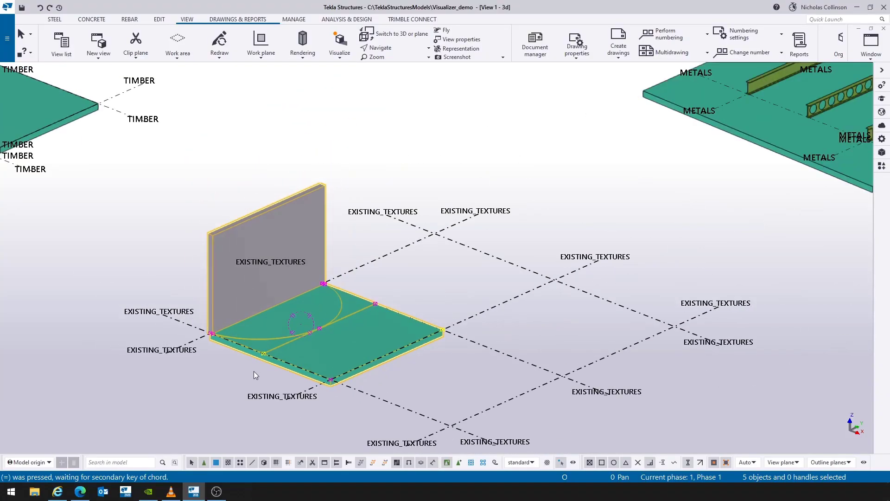
pyautogui.scroll(5, 264, 323)
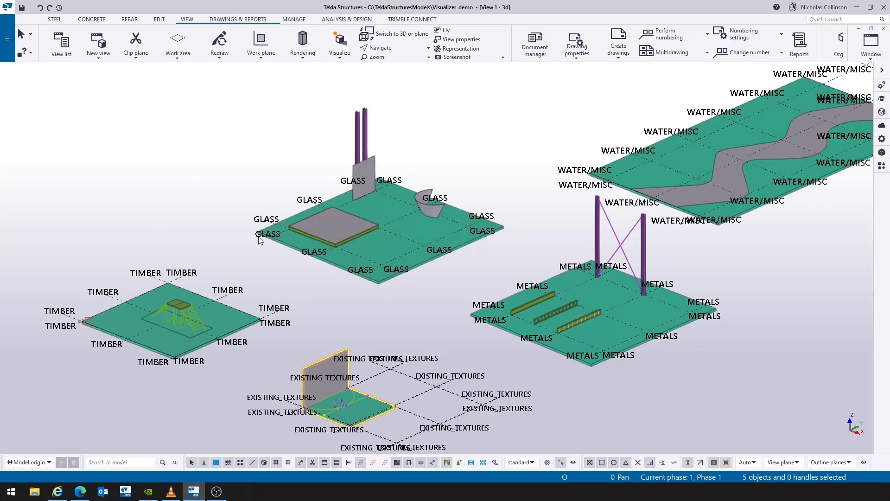
pyautogui.scroll(3, 93, 367)
pyautogui.scroll(5, 93, 366)
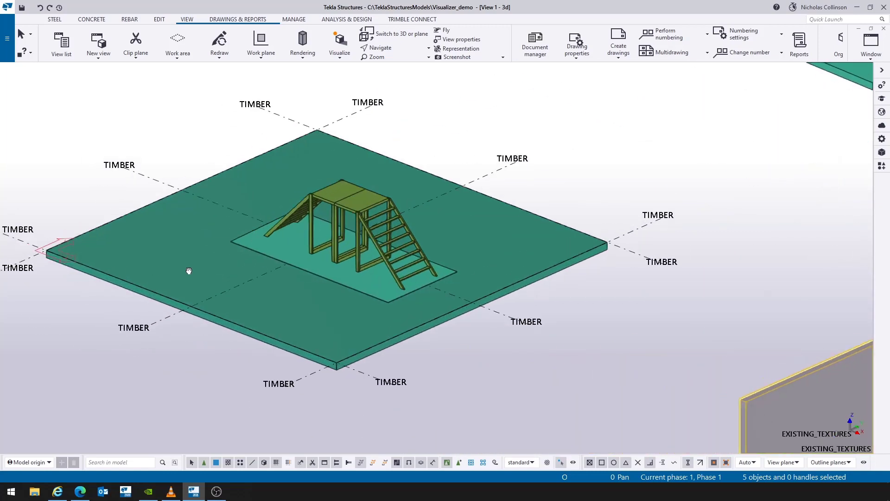
pyautogui.scroll(2, 361, 313)
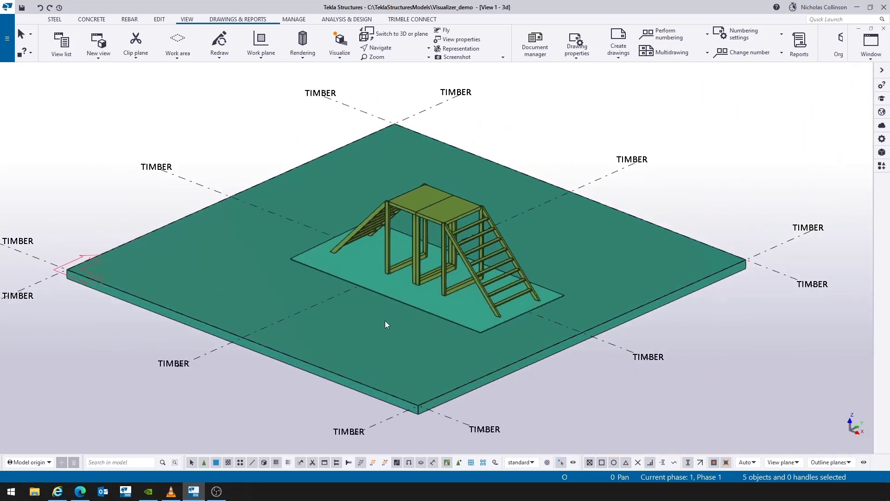
pyautogui.doubleClick(384, 332)
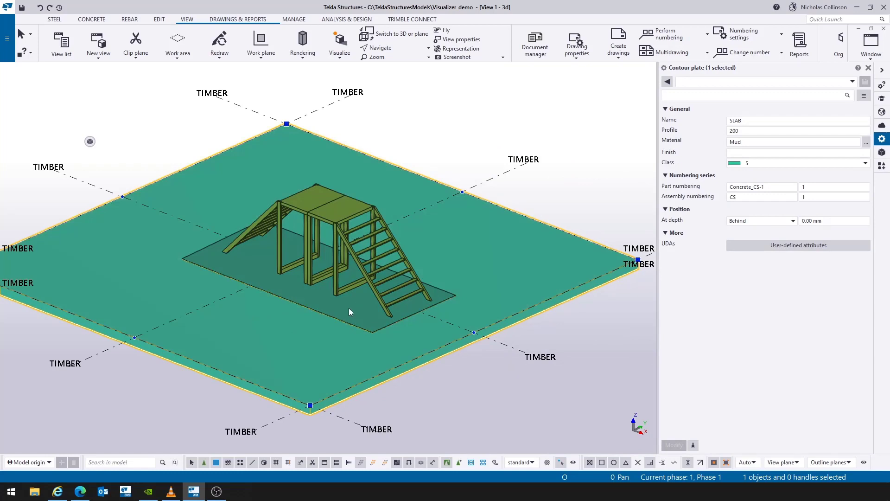
pyautogui.press('Escape')
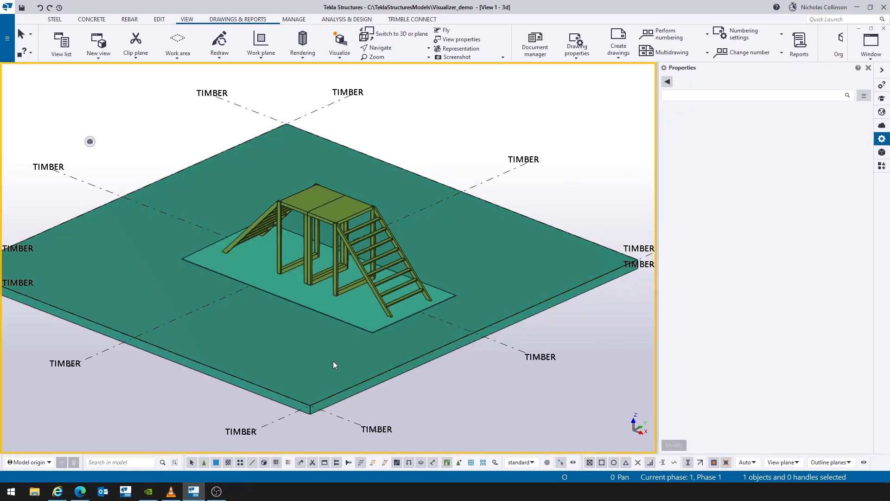
# Step: Check the material of the sloping ladder side beam on the timber climbing frame
pyautogui.scroll(6, 327, 259)
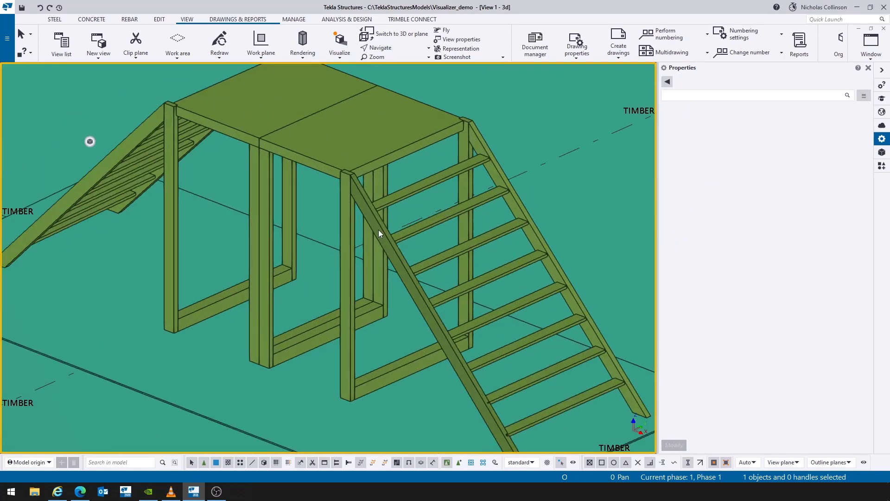
pyautogui.click(378, 230)
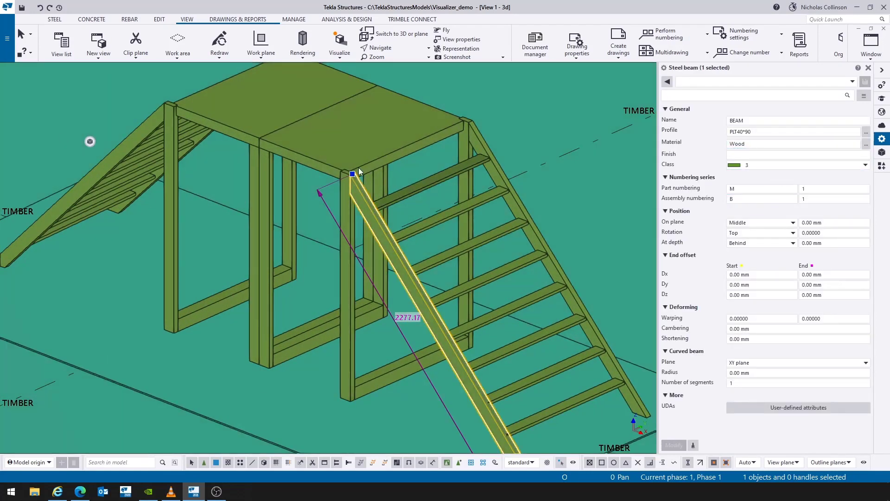
pyautogui.scroll(-5, 357, 171)
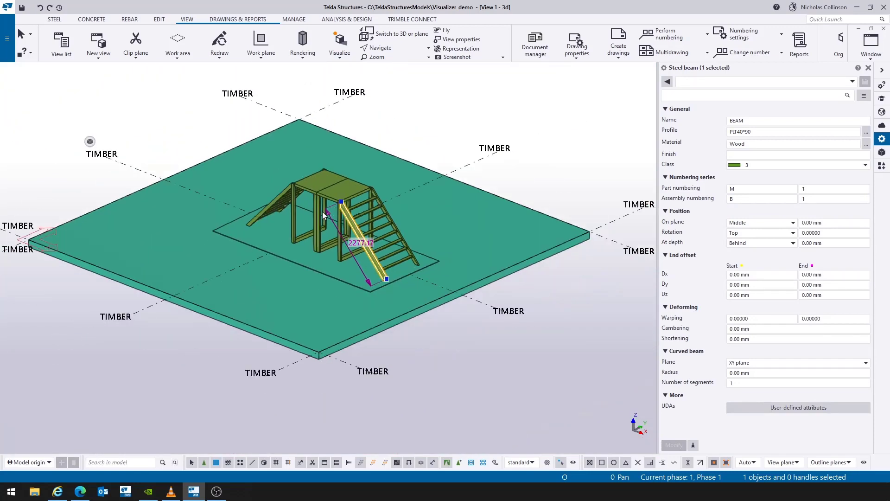
# Step: Visualize the whole climbing frame with its two ground slabs on the TIMBER grid in Trimble Connect Visualizer
pyautogui.scroll(-3, 323, 216)
pyautogui.scroll(4, 307, 222)
pyautogui.moveTo(497, 99); pyautogui.dragTo(173, 394)
pyautogui.scroll(1, 293, 109)
pyautogui.click(339, 53)
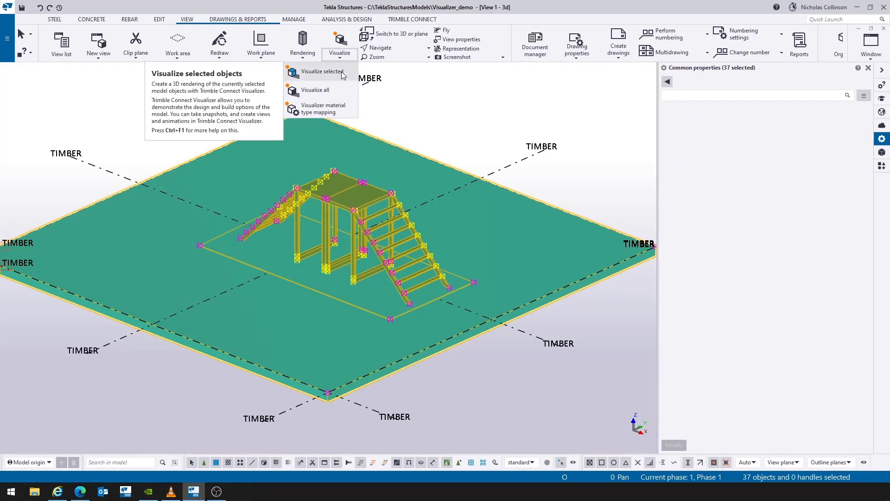
pyautogui.click(342, 73)
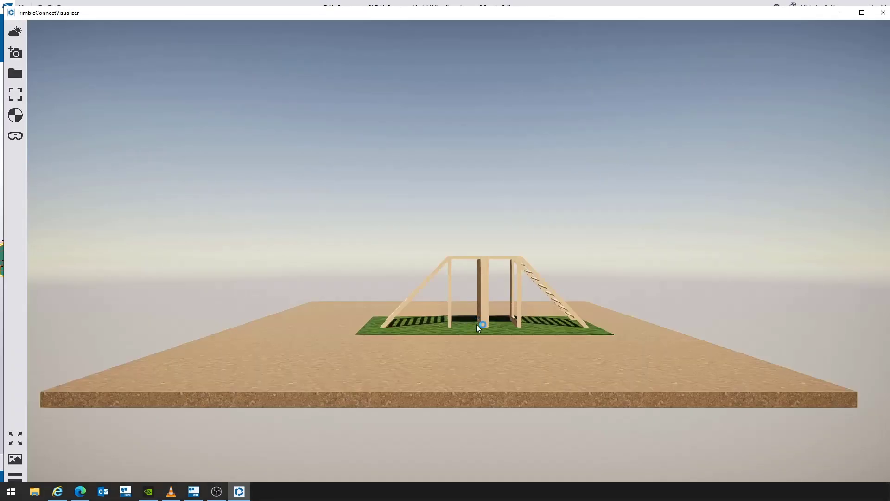
# Step: Examine the rendered timber frame and ground textures up close from several angles, and close Trimble Connect Visualizer
pyautogui.moveTo(485, 322); pyautogui.dragTo(402, 344)
pyautogui.scroll(4, 485, 313)
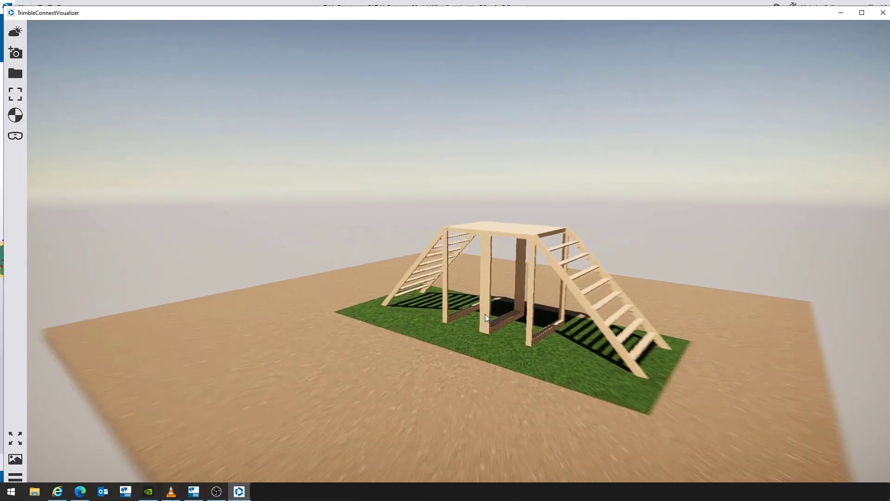
pyautogui.scroll(6, 485, 314)
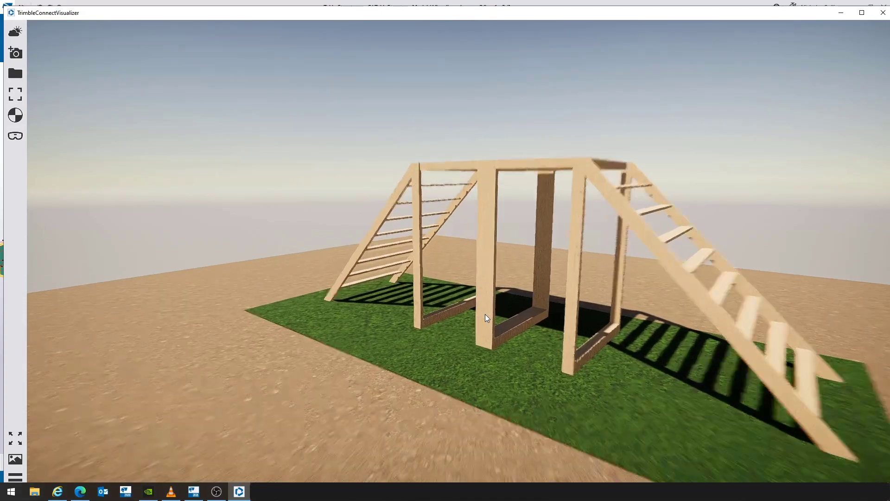
pyautogui.scroll(1, 485, 313)
pyautogui.moveTo(488, 262); pyautogui.dragTo(101, 248)
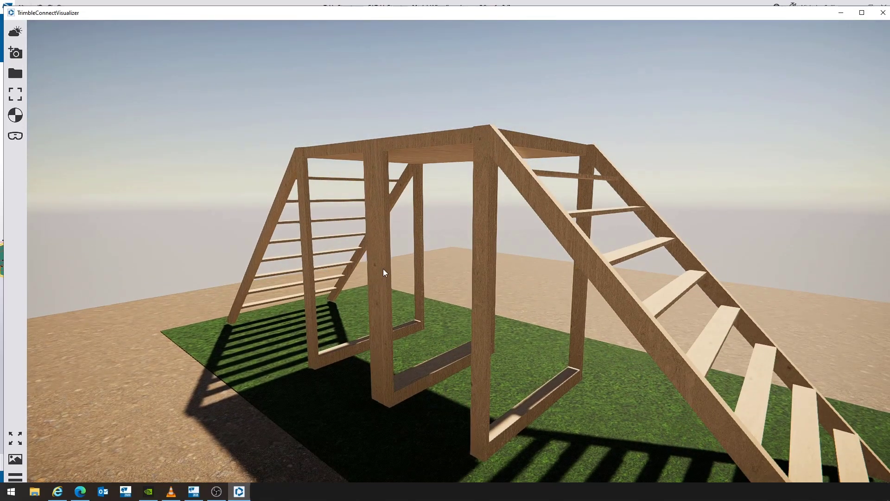
pyautogui.moveTo(383, 268); pyautogui.dragTo(216, 336)
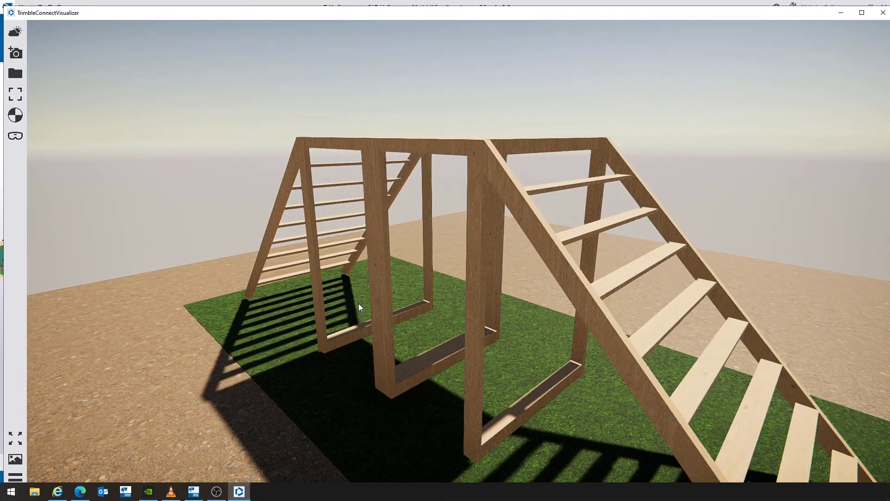
pyautogui.scroll(3, 419, 317)
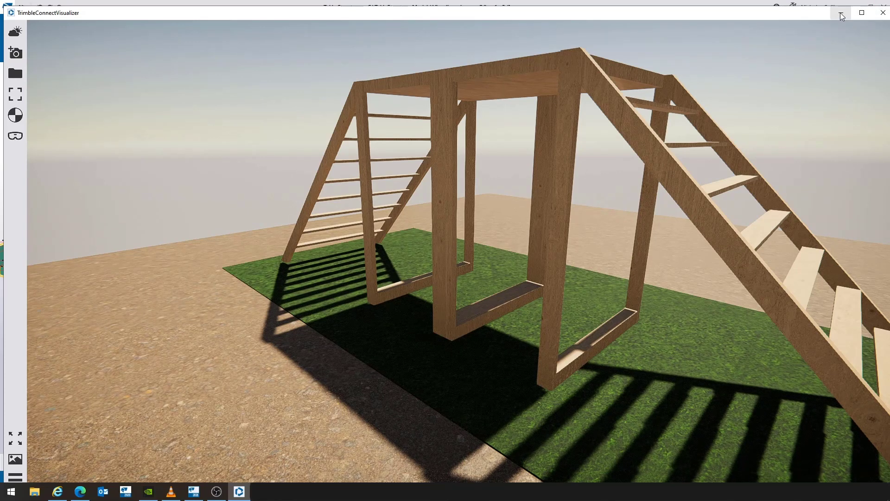
pyautogui.click(884, 12)
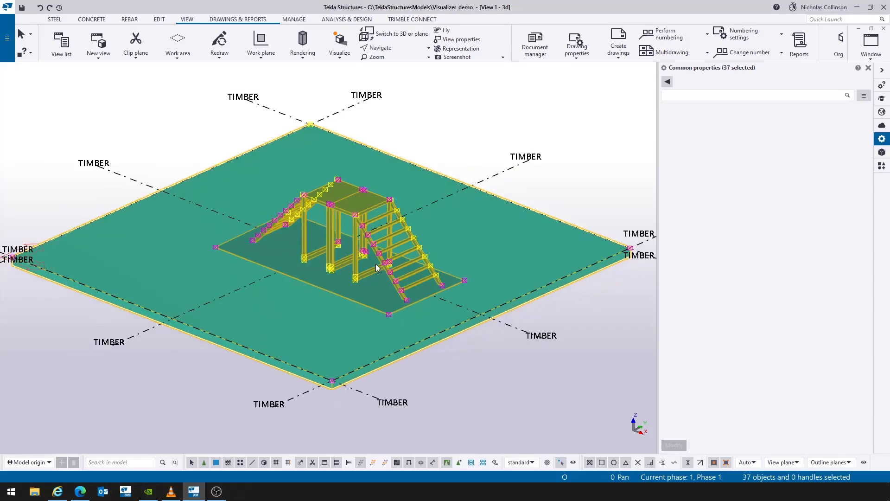
# Step: Inspect the METALS grid in Tekla Structures, checking the near braced column's material and the three sample beams
pyautogui.scroll(-10, 376, 267)
pyautogui.moveTo(344, 273); pyautogui.dragTo(301, 296, button='middle')
pyautogui.scroll(5, 495, 336)
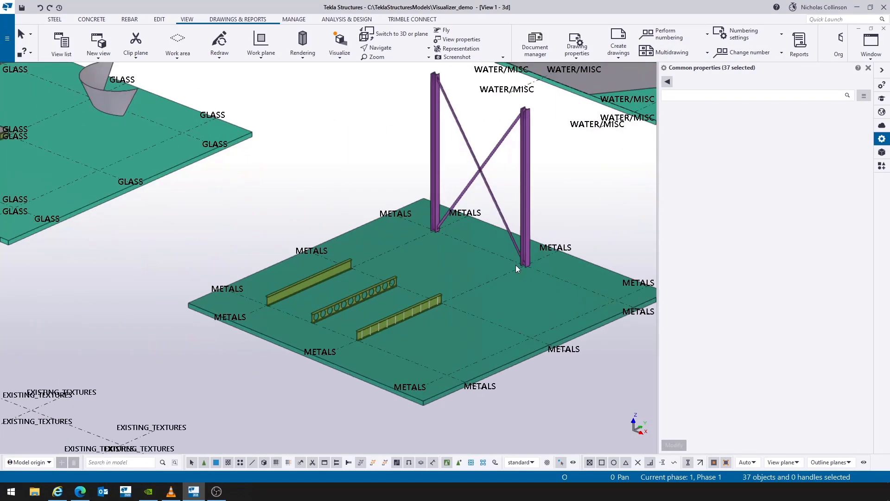
pyautogui.scroll(3, 397, 338)
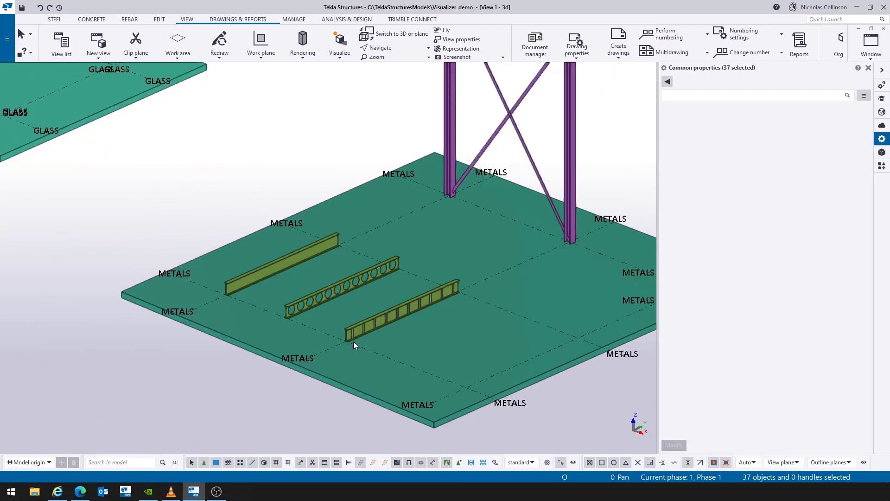
pyautogui.scroll(-3, 353, 342)
pyautogui.click(514, 178)
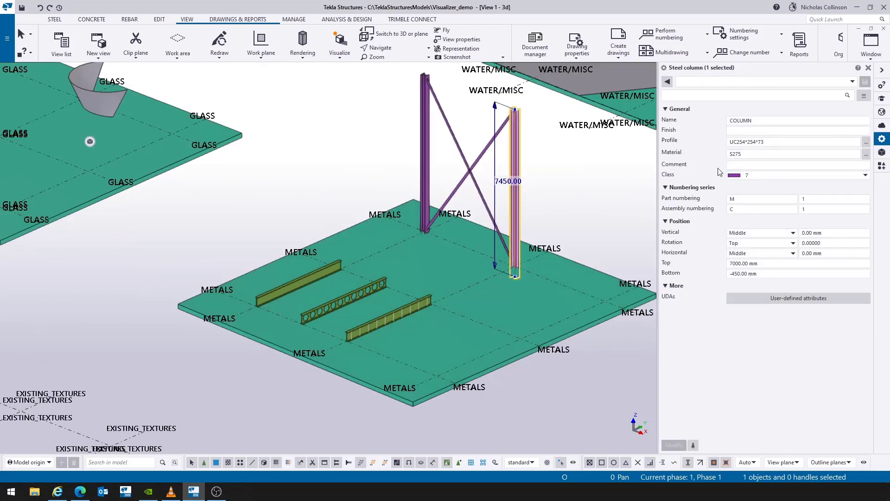
pyautogui.scroll(5, 331, 311)
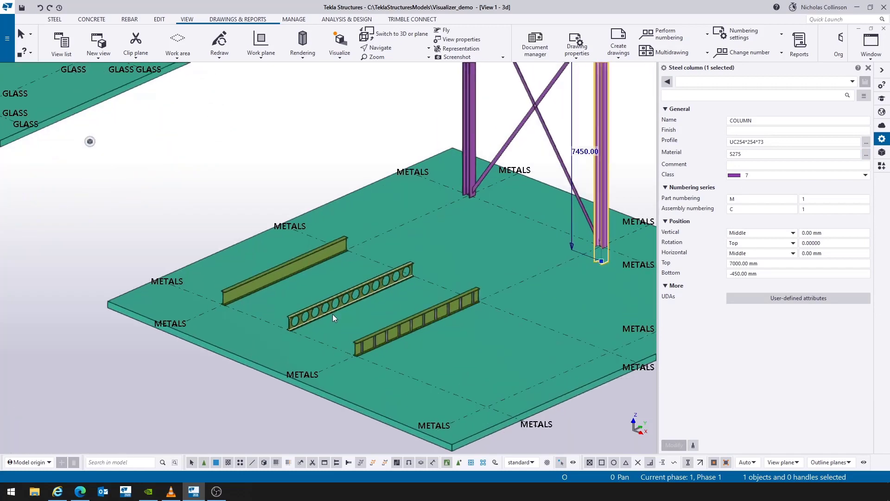
pyautogui.scroll(2, 351, 342)
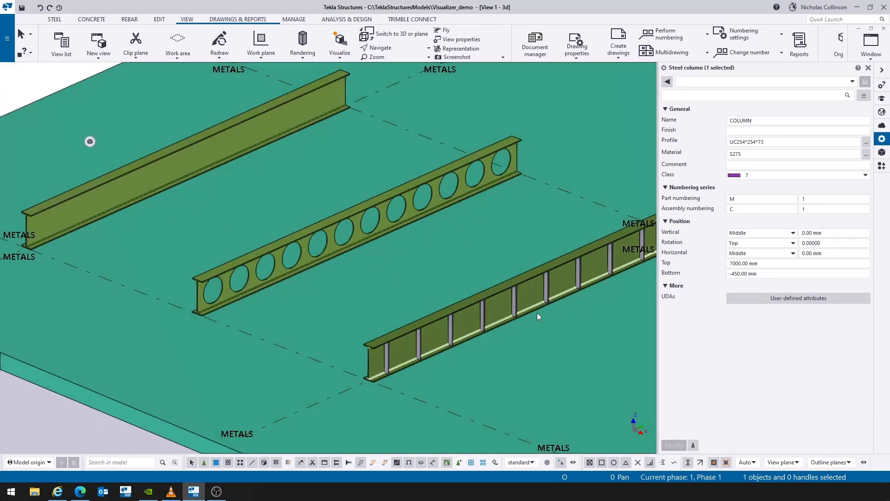
pyautogui.scroll(-5, 283, 317)
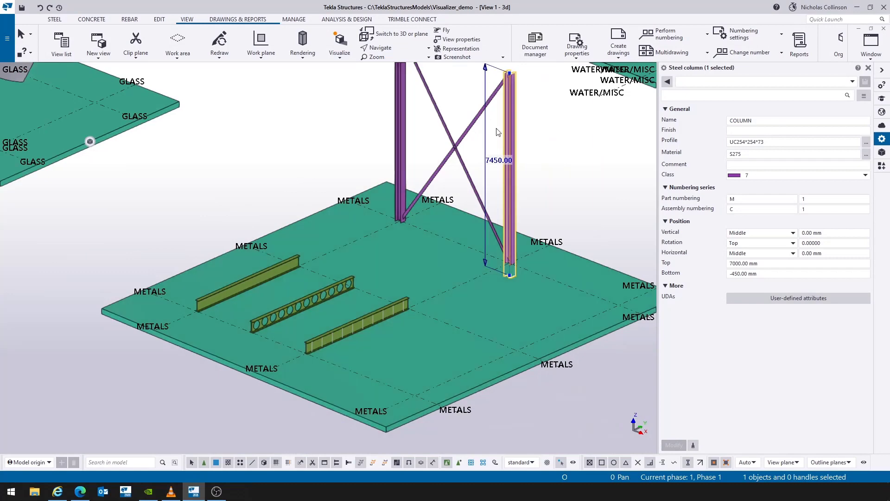
# Step: Visualize the METALS grid's ground slab, three sample beams and braced columns together in Trimble Connect Visualizer
pyautogui.scroll(2, 439, 228)
pyautogui.scroll(-5, 439, 228)
pyautogui.click(512, 257)
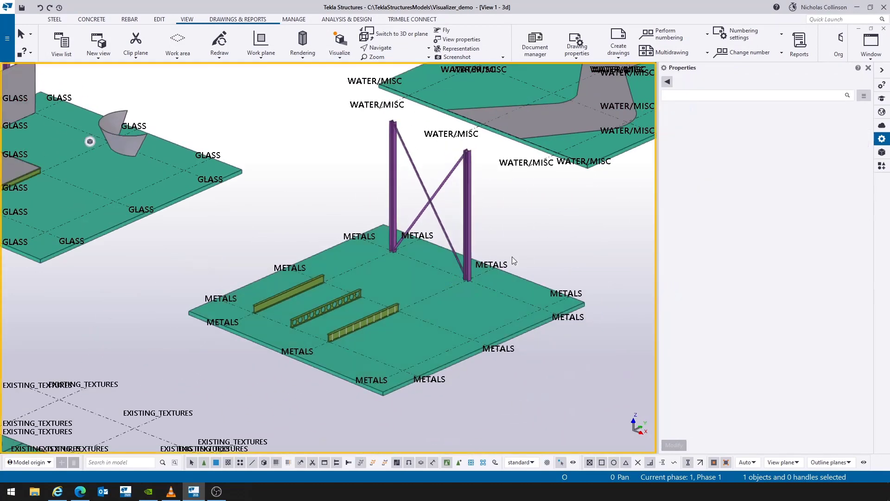
pyautogui.moveTo(493, 229); pyautogui.dragTo(246, 409)
pyautogui.scroll(3, 411, 302)
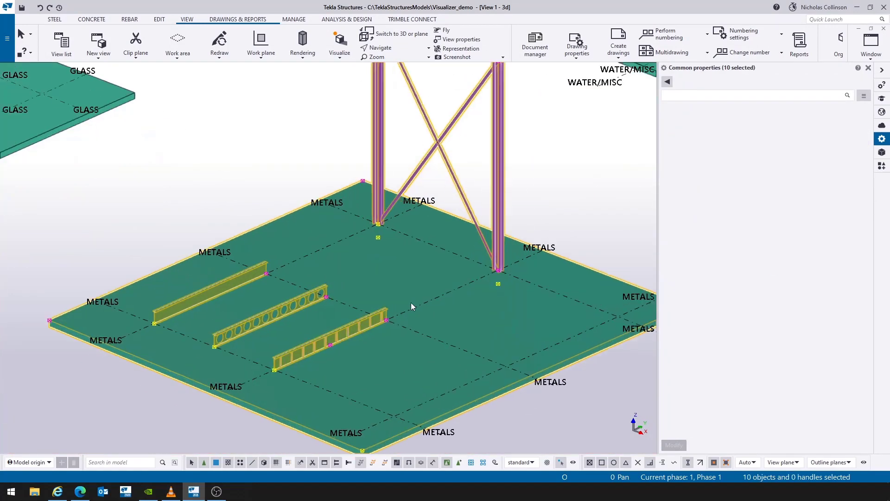
pyautogui.click(324, 51)
pyautogui.click(335, 74)
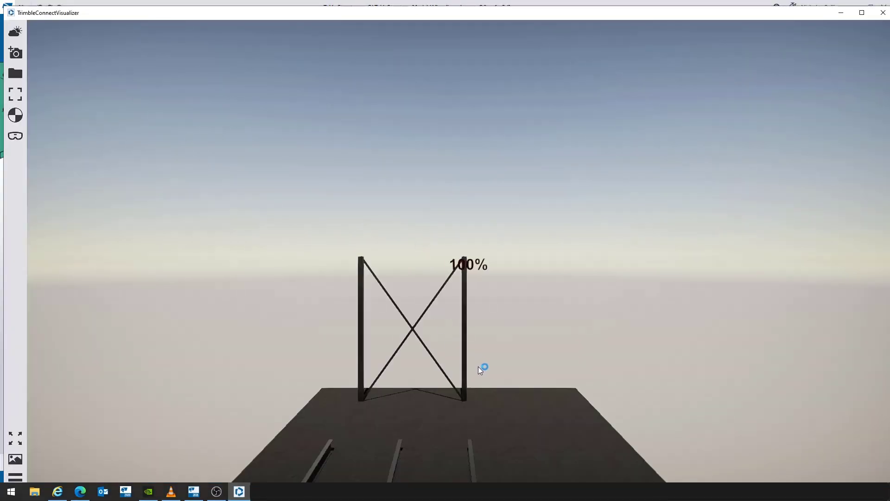
# Step: Examine the rendered metal beams and braced columns up close from several angles, and return to Tekla Structures
pyautogui.moveTo(407, 434); pyautogui.dragTo(395, 435)
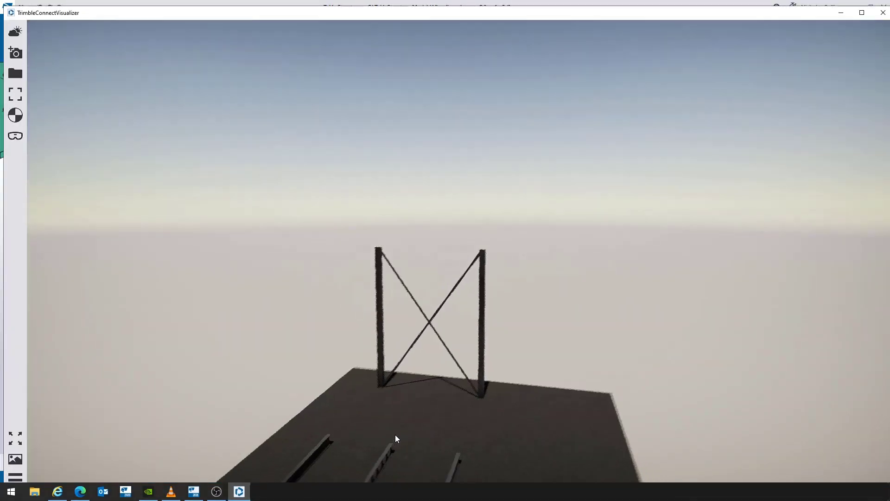
pyautogui.moveTo(416, 409); pyautogui.dragTo(424, 393, button='middle')
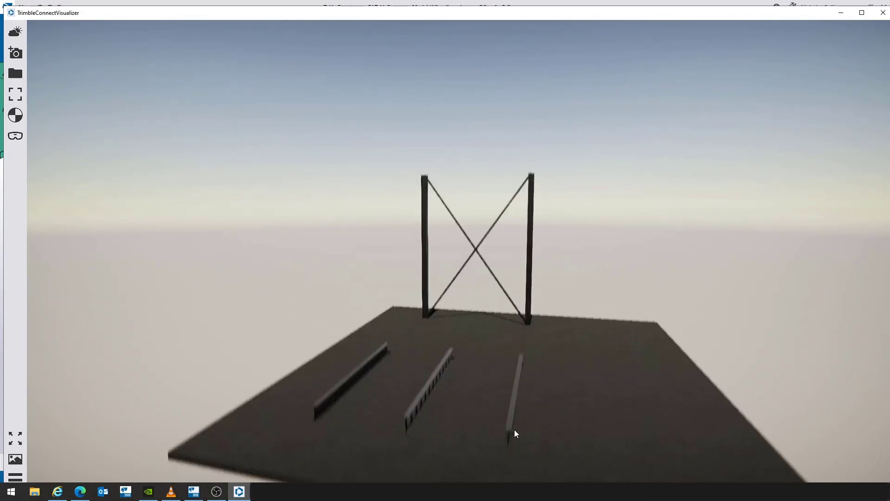
pyautogui.scroll(2, 511, 416)
pyautogui.scroll(5, 510, 416)
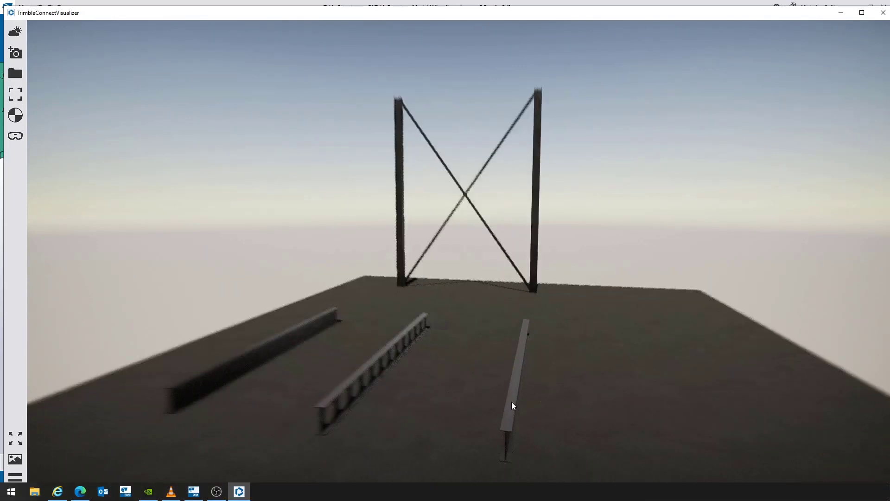
pyautogui.scroll(3, 513, 393)
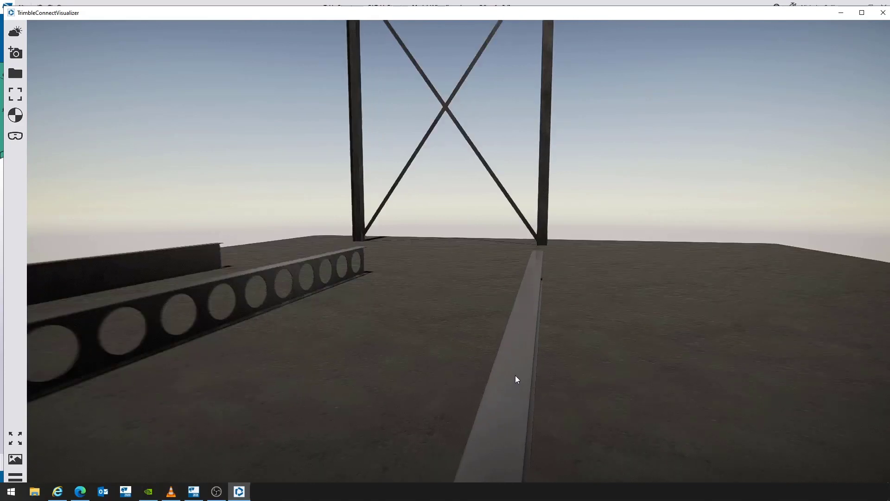
pyautogui.scroll(2, 514, 369)
pyautogui.moveTo(449, 379); pyautogui.dragTo(462, 398)
pyautogui.scroll(-2, 470, 388)
pyautogui.scroll(-1, 479, 311)
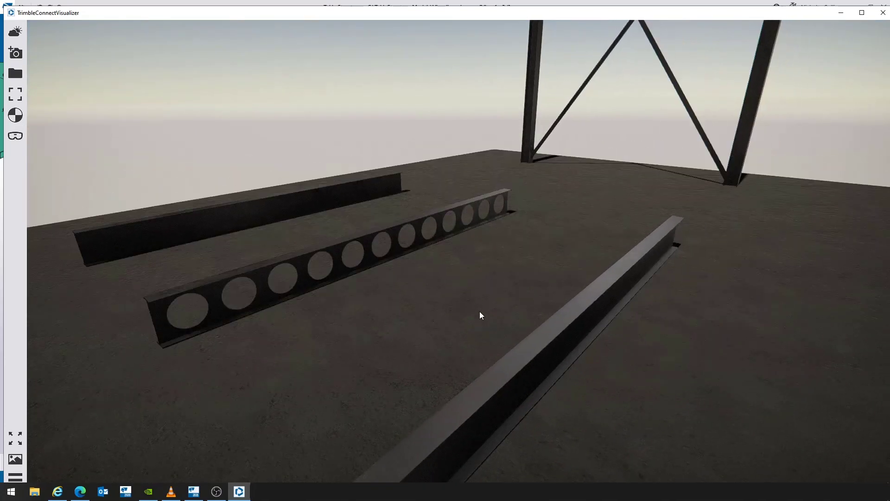
pyautogui.moveTo(479, 311); pyautogui.dragTo(494, 330, button='middle')
pyautogui.scroll(-2, 497, 334)
pyautogui.scroll(-1, 513, 330)
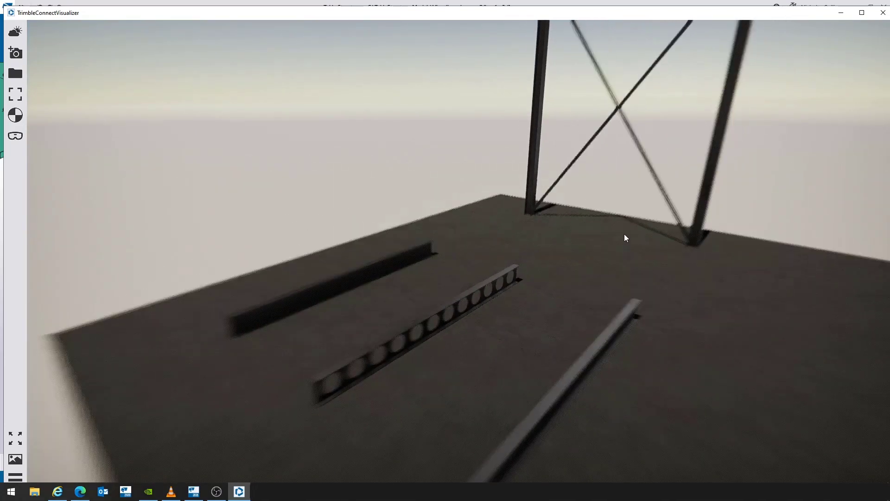
pyautogui.scroll(5, 367, 394)
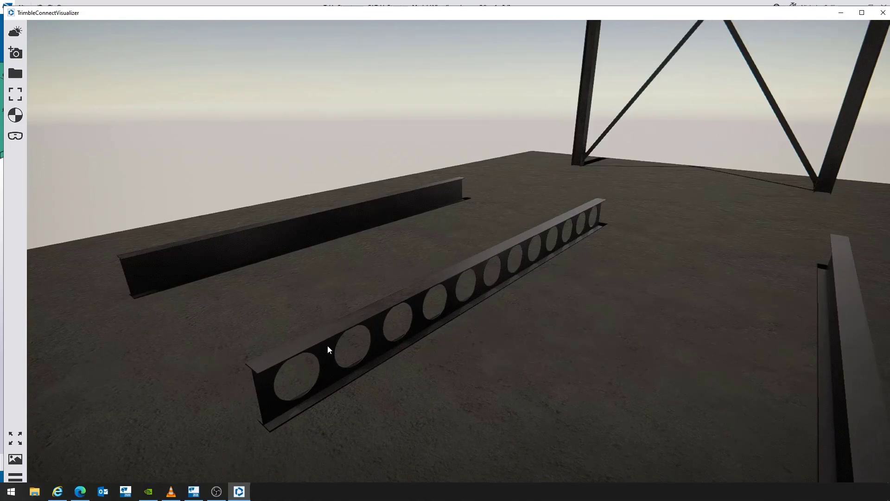
pyautogui.hotkey('alt', 'Tab')
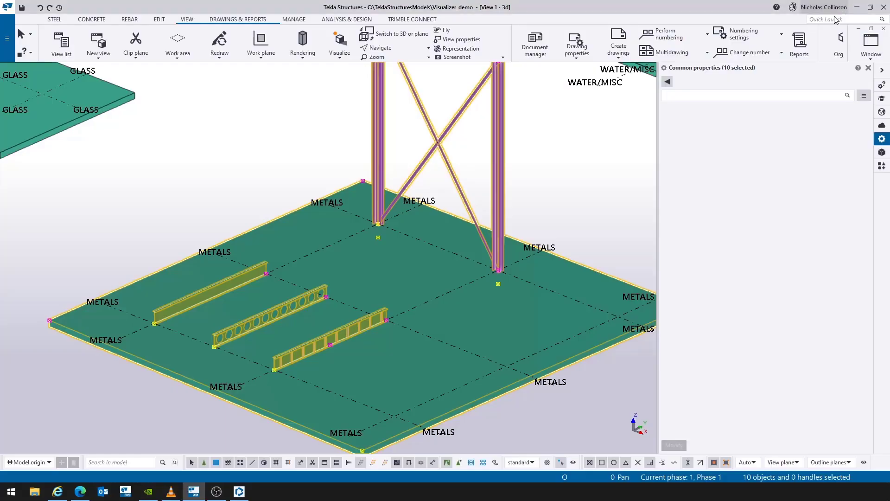
# Step: Check the materials of the flat panel, the curved lofted plate and the upright plate on the GLASS grid
pyautogui.scroll(-5, 427, 303)
pyautogui.moveTo(346, 308); pyautogui.dragTo(477, 349, button='middle')
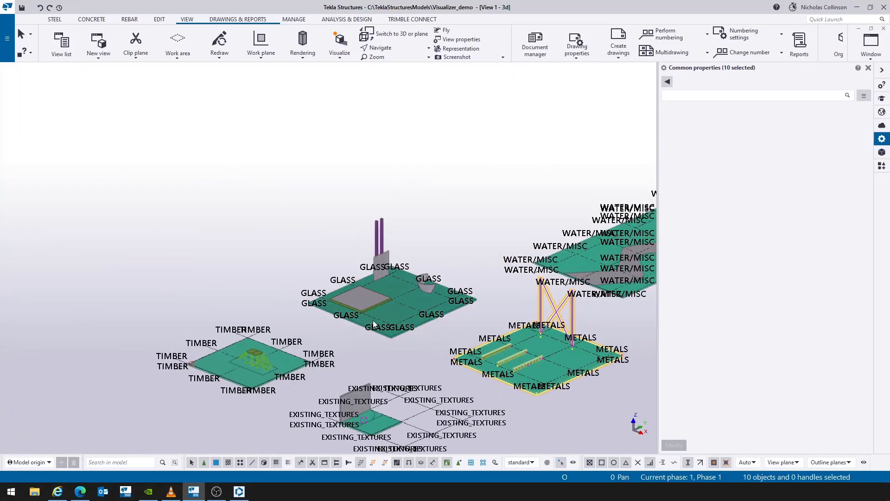
pyautogui.scroll(6, 399, 312)
pyautogui.moveTo(461, 257); pyautogui.dragTo(407, 289, button='middle')
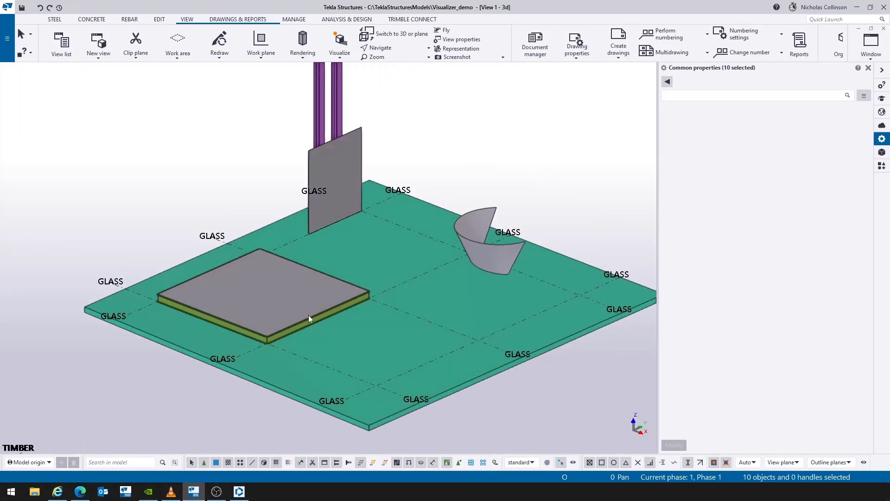
pyautogui.click(300, 301)
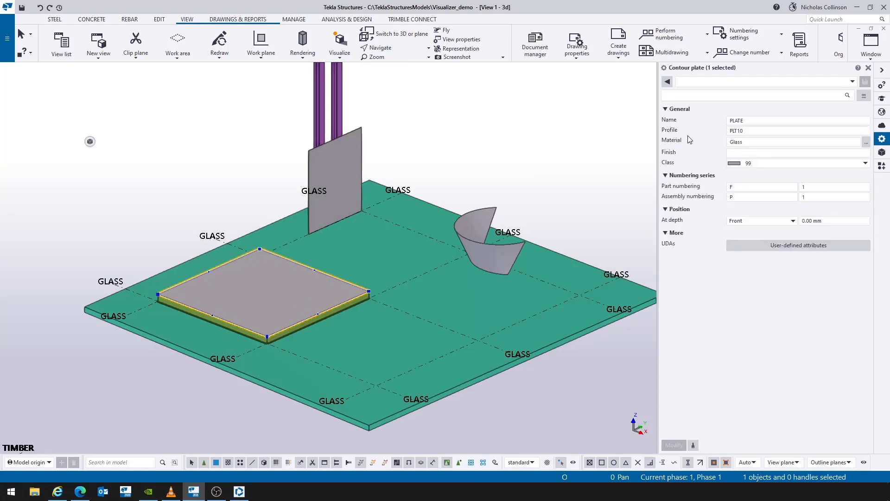
pyautogui.click(494, 255)
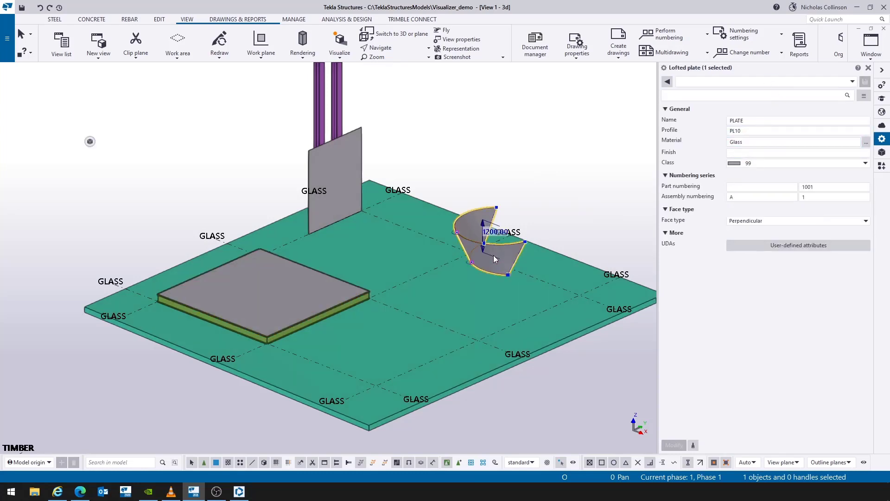
pyautogui.click(346, 165)
# Step: Check the texture type mapped to the Glass material in the Visualizer settings, and close the settings without changes
pyautogui.click(339, 52)
pyautogui.click(323, 109)
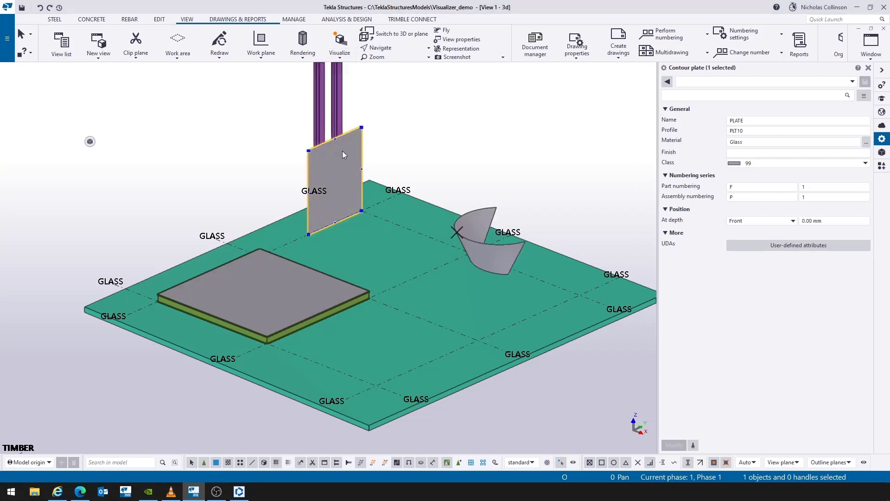
pyautogui.click(389, 172)
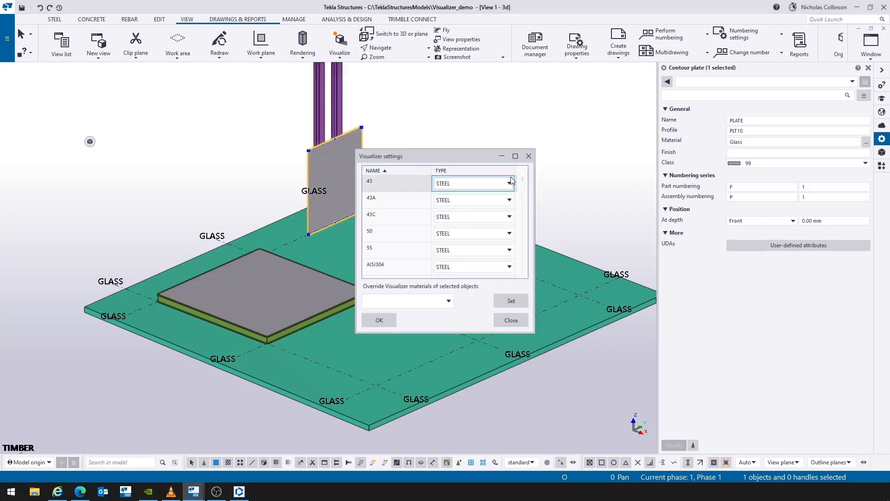
pyautogui.moveTo(523, 181); pyautogui.dragTo(523, 221)
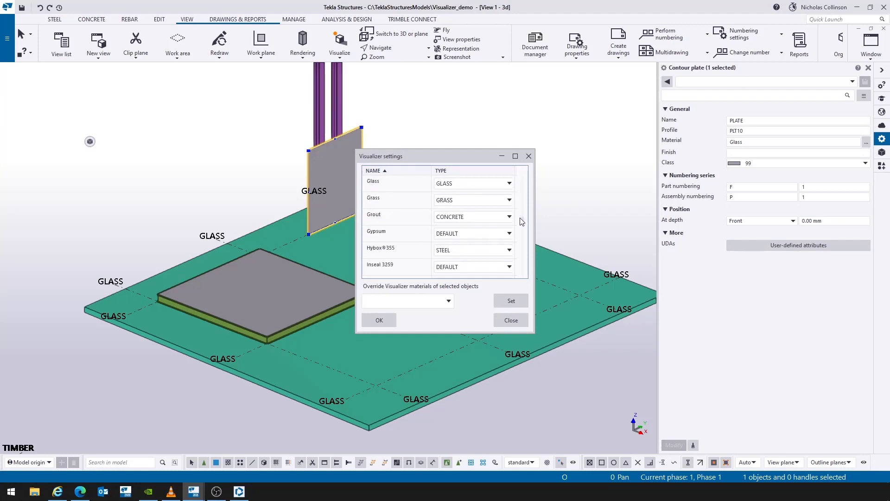
pyautogui.scroll(-1, 391, 217)
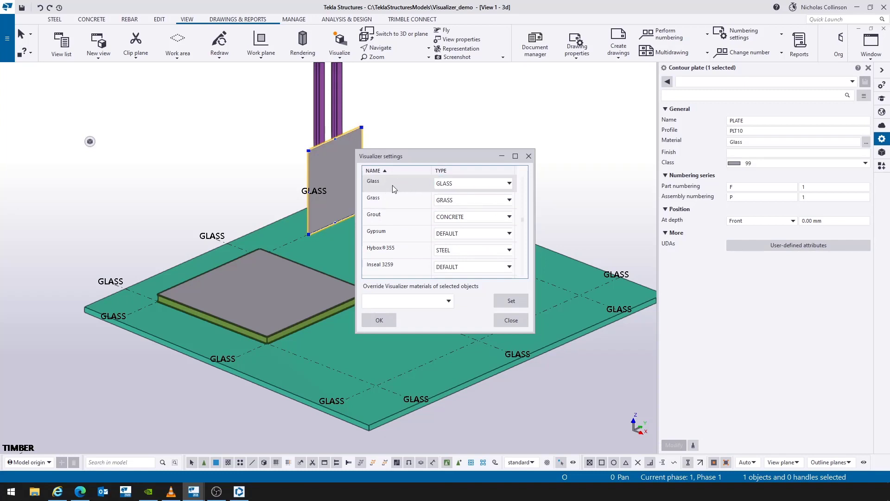
pyautogui.click(468, 192)
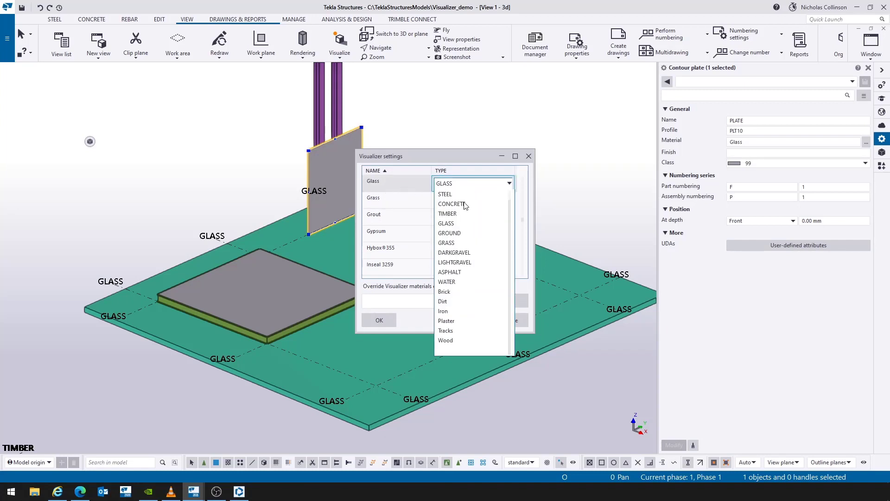
pyautogui.click(528, 161)
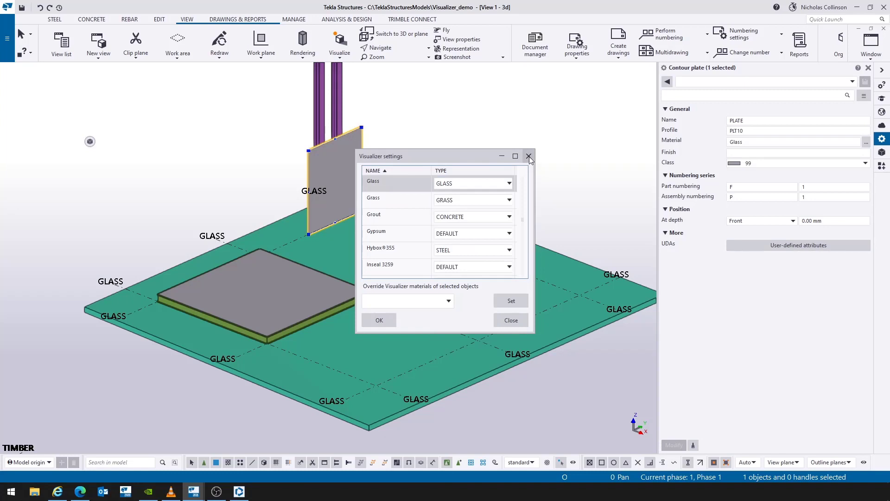
pyautogui.click(528, 156)
# Step: Visualize all the objects on the GLASS grid, including the ground slab and the two columns, in Trimble Connect Visualizer
pyautogui.moveTo(547, 118); pyautogui.dragTo(197, 404)
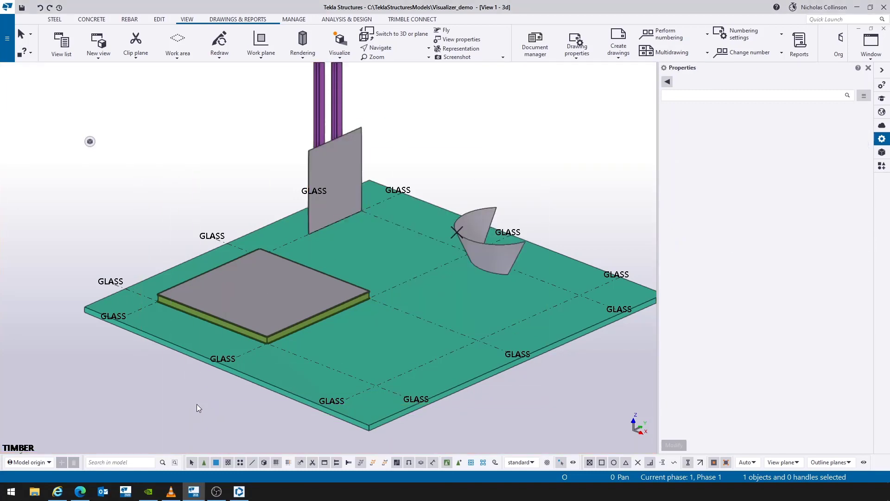
pyautogui.click(340, 58)
pyautogui.click(324, 72)
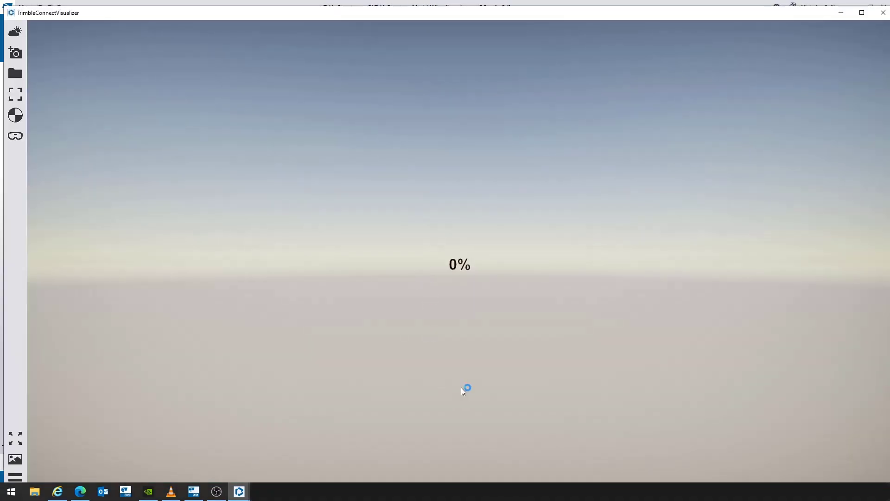
# Step: Examine the rendered glass floor panel, upright pane and curved plate from several angles, and close Trimble Connect Visualizer
pyautogui.moveTo(388, 459); pyautogui.dragTo(394, 363, button='middle')
pyautogui.moveTo(380, 379); pyautogui.dragTo(380, 373)
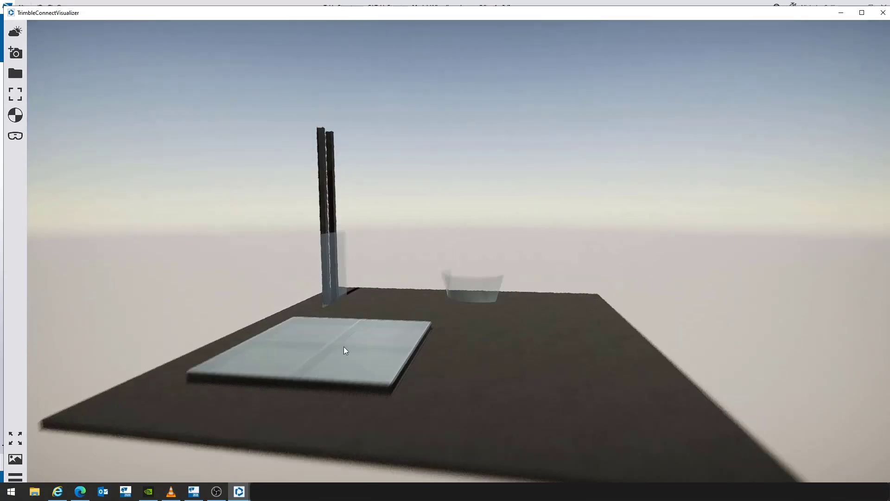
pyautogui.moveTo(288, 371); pyautogui.dragTo(302, 367)
pyautogui.scroll(4, 364, 350)
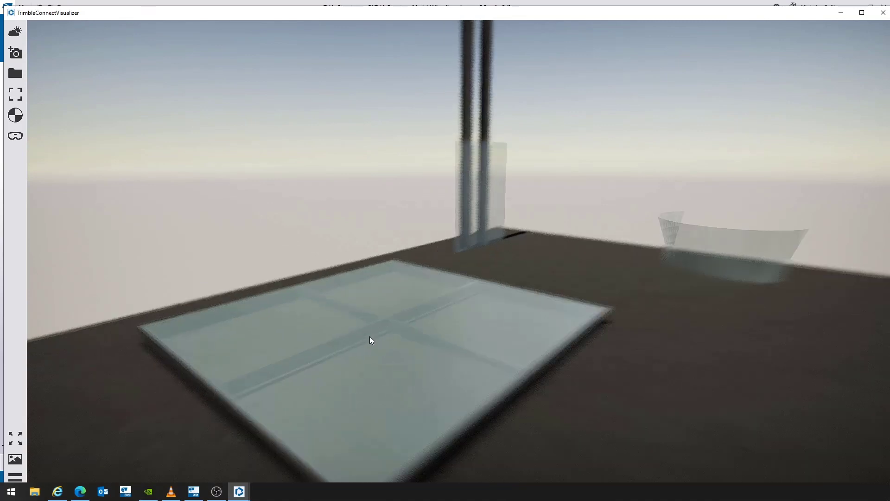
pyautogui.scroll(2, 391, 314)
pyautogui.scroll(5, 392, 314)
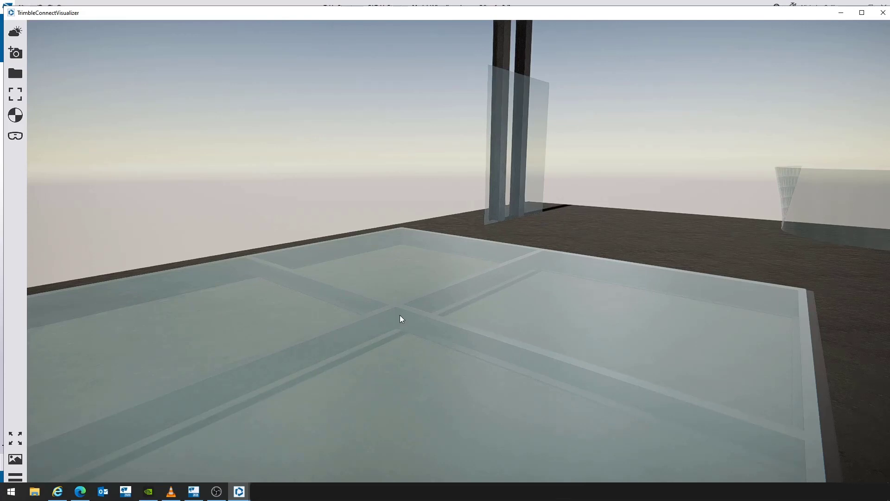
pyautogui.moveTo(361, 336); pyautogui.dragTo(364, 418)
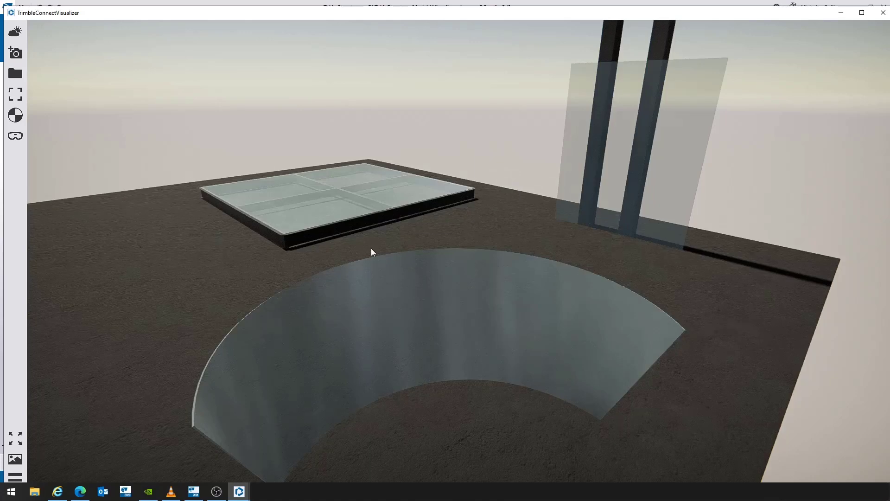
pyautogui.scroll(2, 394, 374)
pyautogui.moveTo(397, 368); pyautogui.dragTo(370, 328)
pyautogui.scroll(-3, 379, 327)
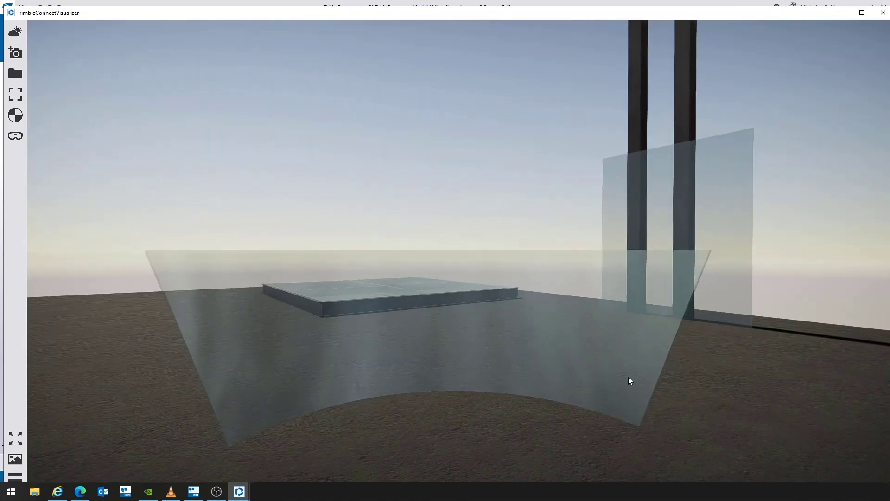
pyautogui.click(880, 17)
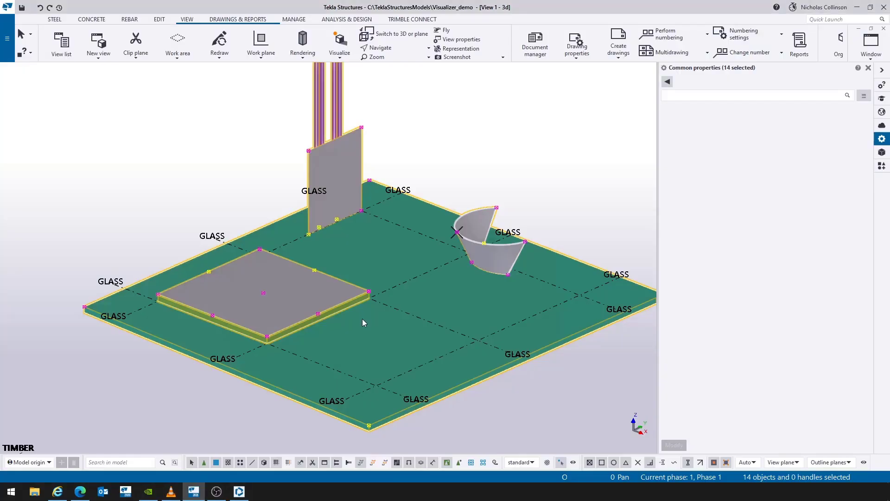
# Step: Check the material of the winding river-shaped lofted plate on the WATER/MISC grid
pyautogui.moveTo(542, 223); pyautogui.dragTo(226, 284, button='middle')
pyautogui.scroll(-3, 227, 284)
pyautogui.scroll(-3, 227, 281)
pyautogui.moveTo(447, 294); pyautogui.dragTo(389, 330, button='middle')
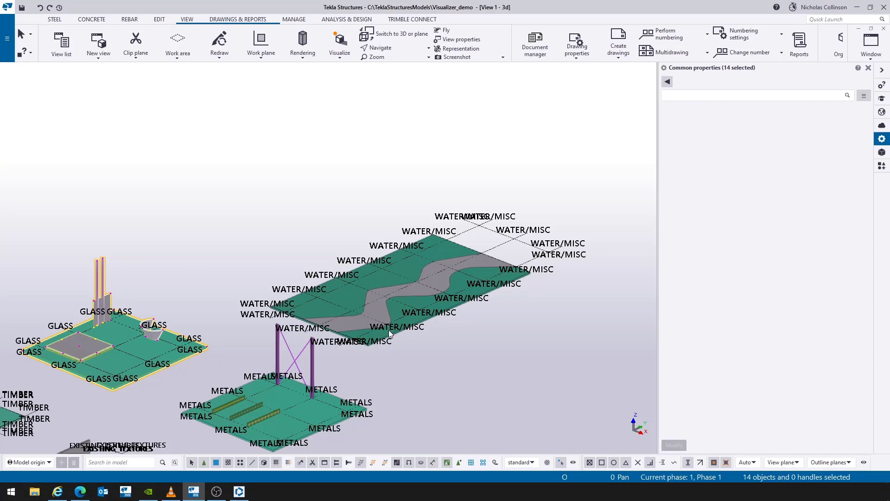
pyautogui.scroll(5, 394, 330)
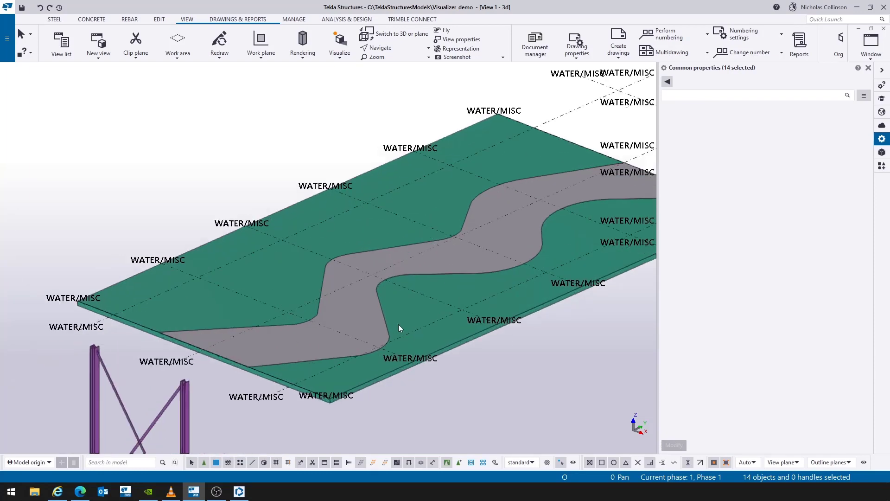
pyautogui.scroll(1, 400, 326)
pyautogui.moveTo(287, 271); pyautogui.dragTo(244, 265, button='middle')
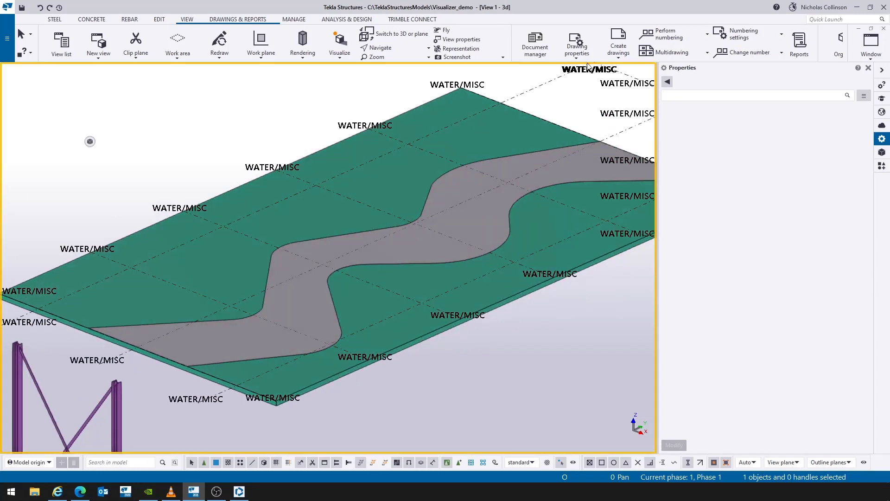
pyautogui.scroll(-2, 379, 288)
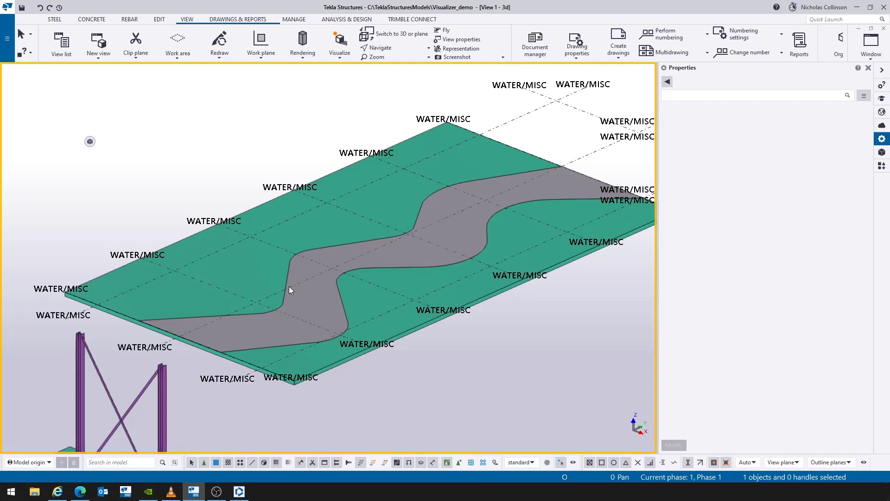
pyautogui.scroll(2, 297, 306)
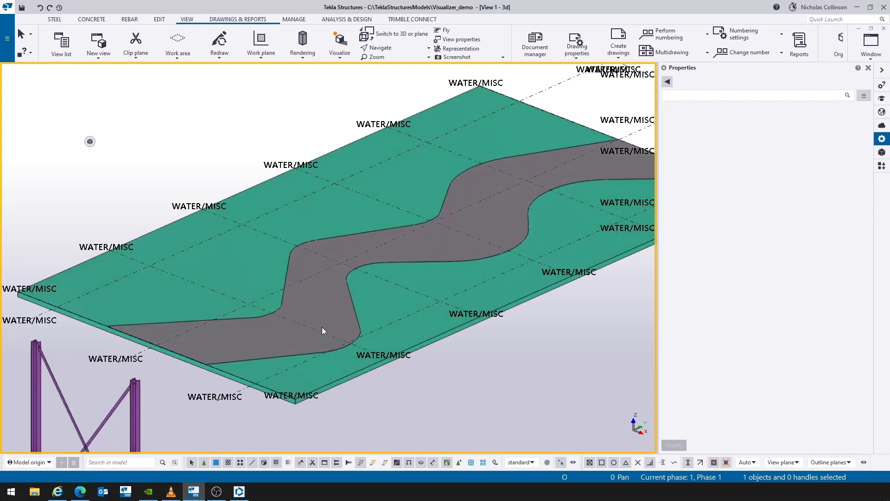
pyautogui.click(255, 356)
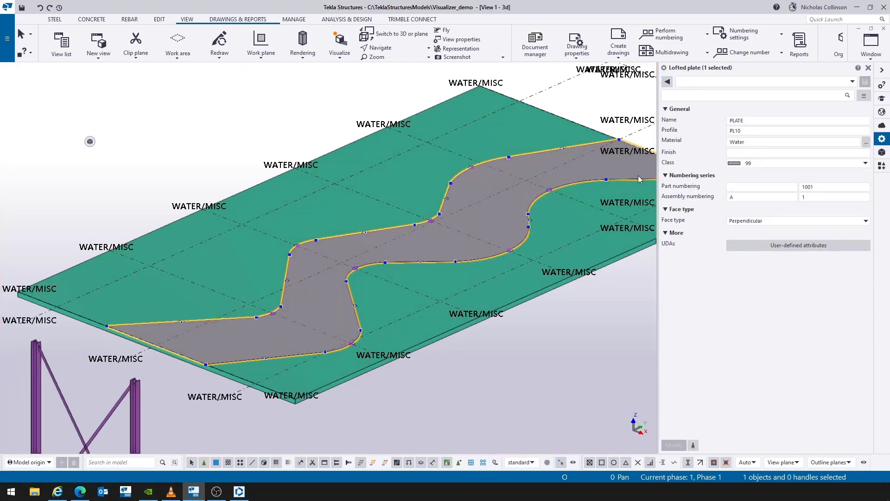
# Step: Select all the objects on the WATER/MISC grid, including the ground slabs and the river-shaped plate
pyautogui.moveTo(402, 294); pyautogui.dragTo(373, 325, button='middle')
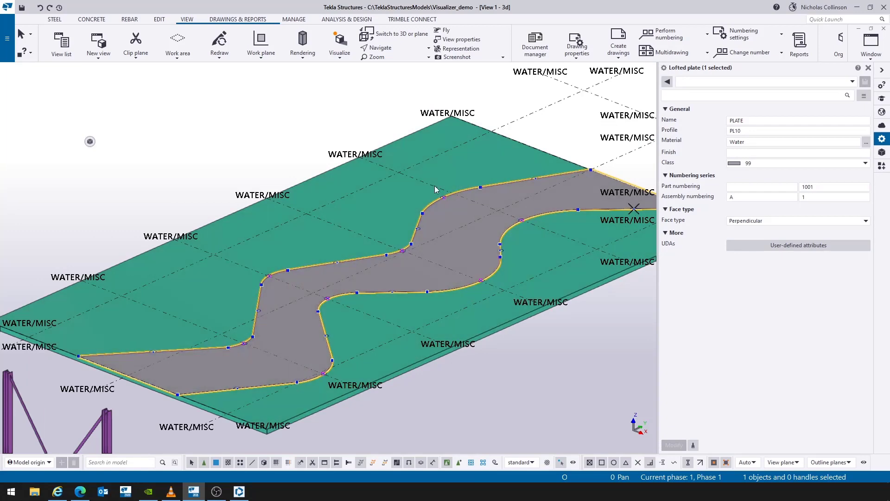
pyautogui.moveTo(259, 386); pyautogui.dragTo(256, 354, button='middle')
pyautogui.scroll(3, 256, 354)
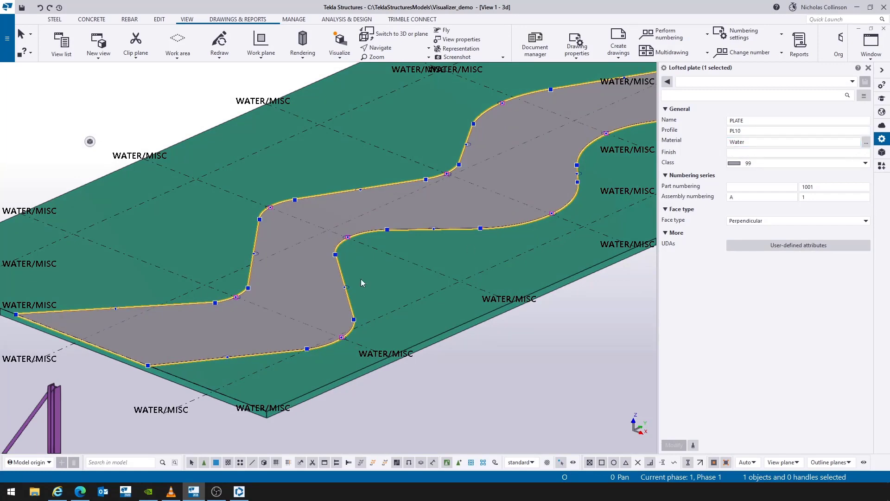
pyautogui.scroll(-4, 363, 281)
pyautogui.moveTo(420, 399); pyautogui.dragTo(295, 73)
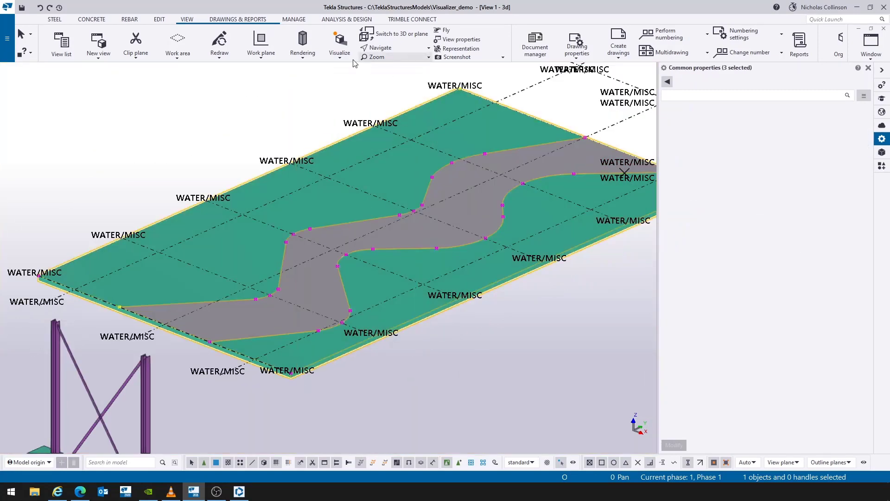
# Step: Check the texture type mapped to the Water material in the Visualizer settings, and close the settings without changes
pyautogui.click(340, 52)
pyautogui.click(333, 111)
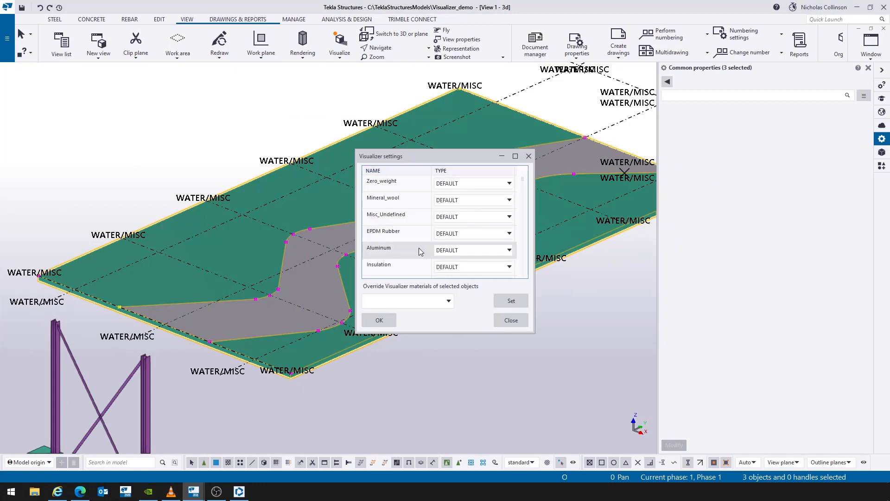
pyautogui.click(395, 171)
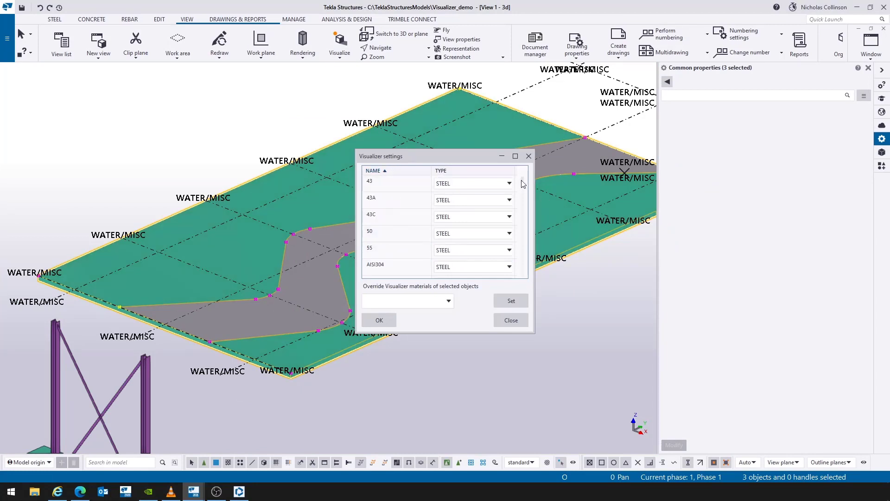
pyautogui.scroll(-2, 521, 208)
pyautogui.scroll(-10, 521, 207)
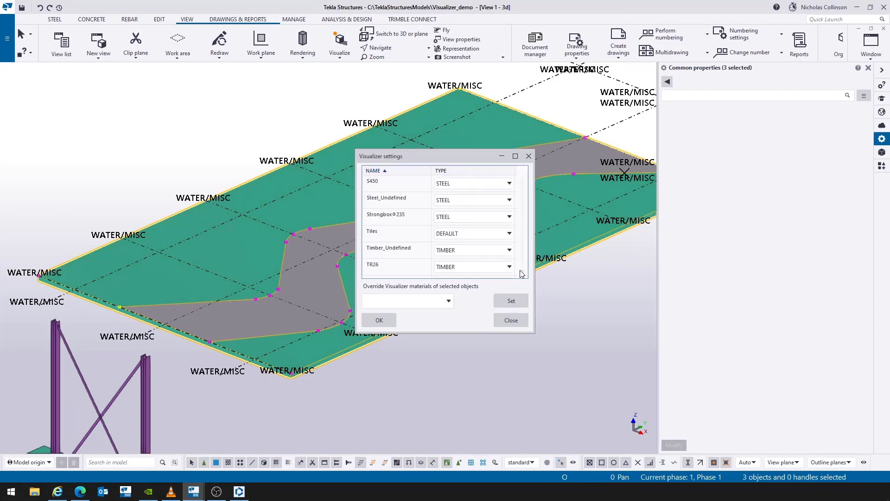
pyautogui.click(469, 200)
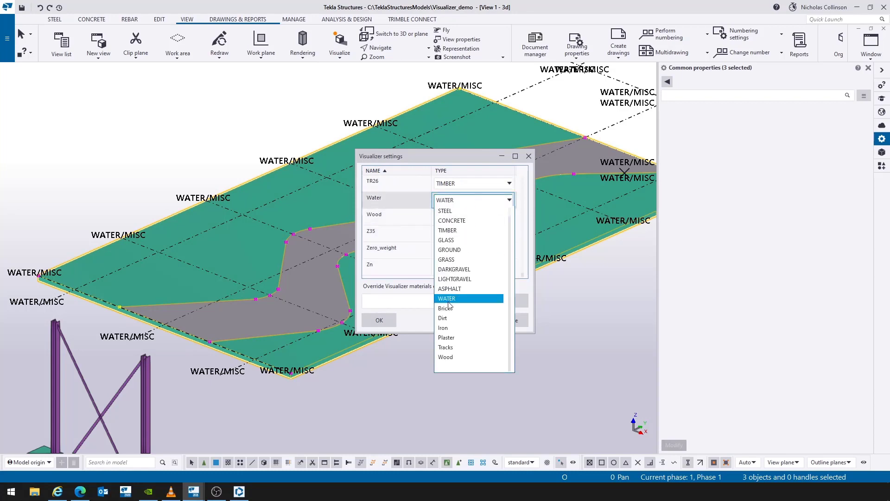
pyautogui.click(414, 321)
pyautogui.click(511, 320)
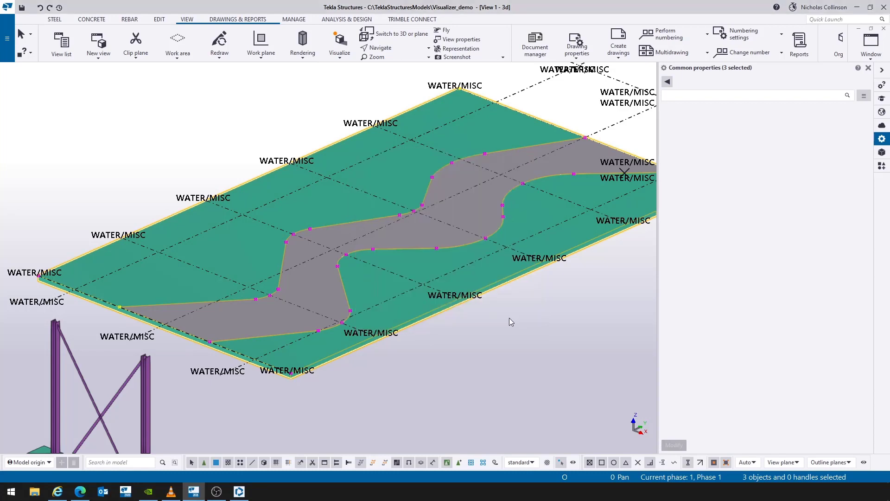
# Step: Visualize the selected WATER/MISC objects in Trimble Connect Visualizer and examine the rendered river surface and grass up close
pyautogui.click(339, 52)
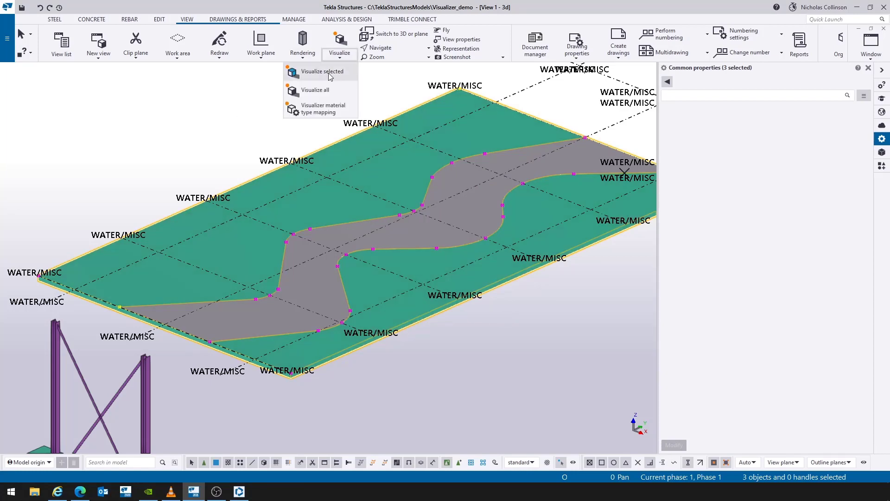
pyautogui.click(297, 70)
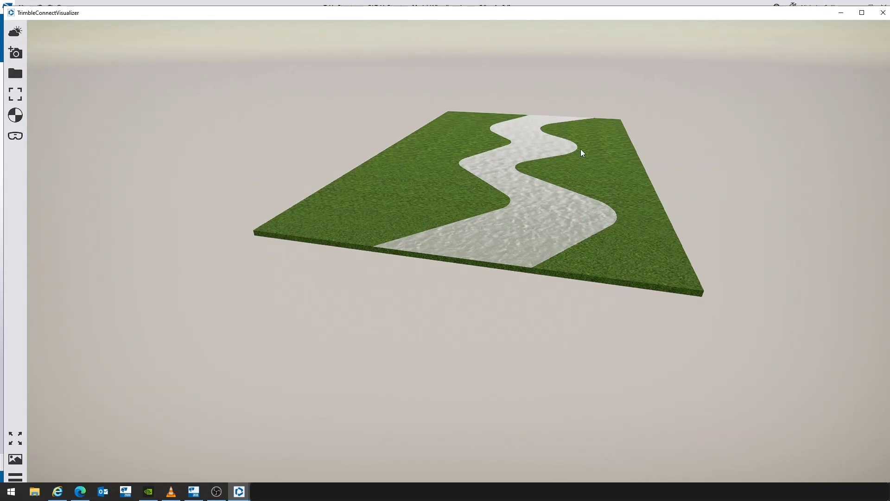
pyautogui.scroll(5, 544, 153)
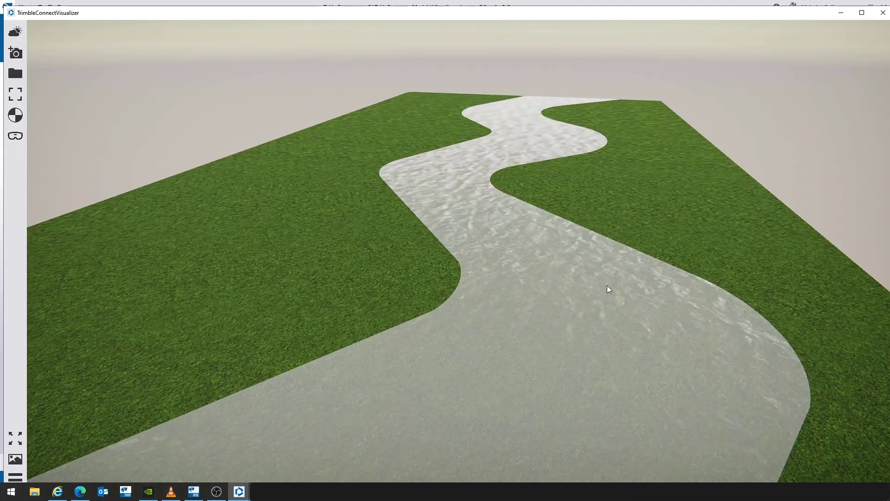
pyautogui.moveTo(568, 281); pyautogui.dragTo(428, 203)
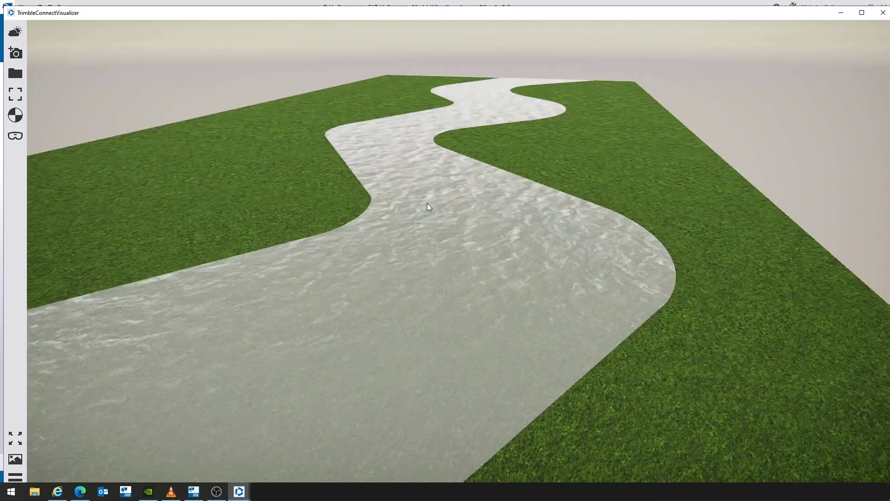
pyautogui.scroll(2, 427, 202)
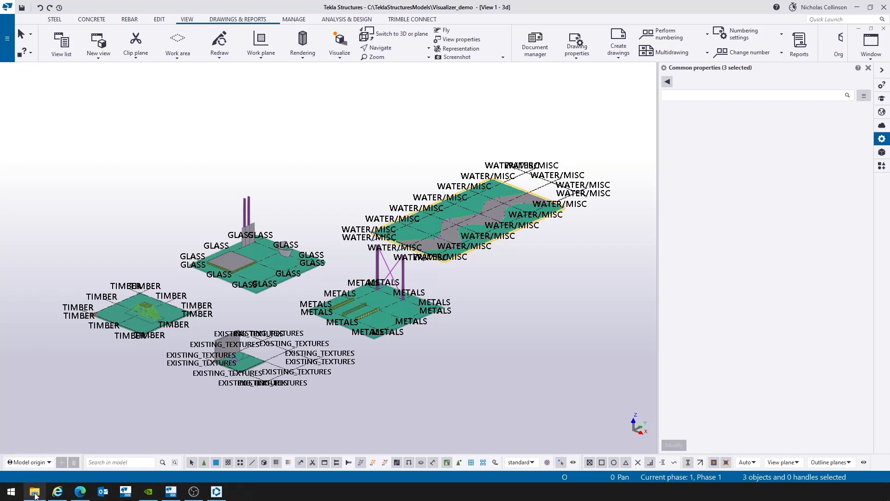
# Step: Look through the texture images in the Pictures\TrimbleConnectVisualizer\Textures folder in File Explorer, including WoodFlooring044_COL_4K.jpg, and minimize the window
pyautogui.moveTo(34, 494)
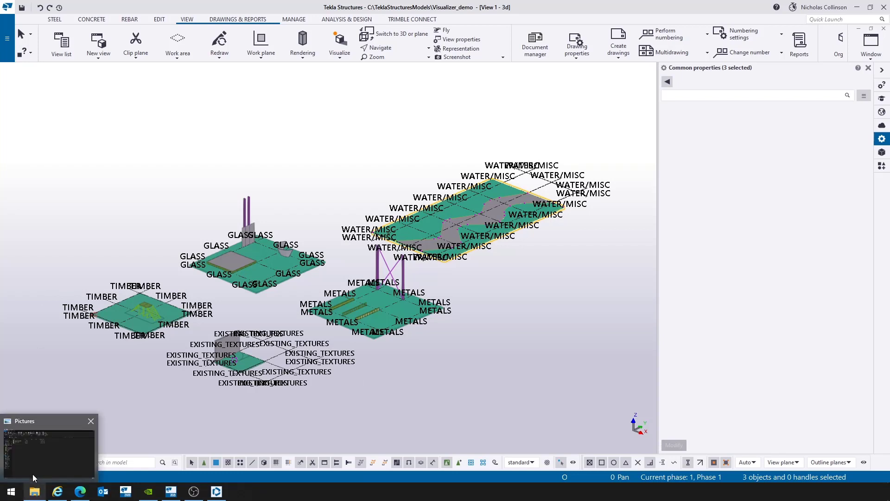
pyautogui.click(35, 492)
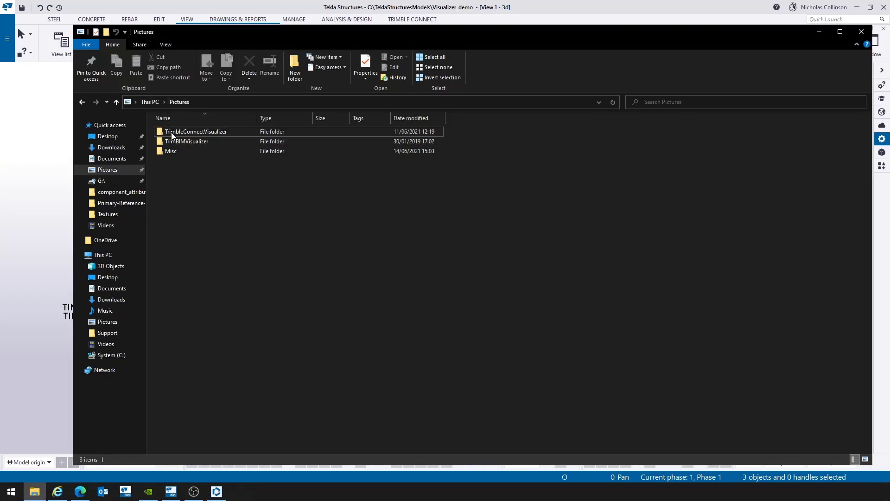
pyautogui.doubleClick(195, 132)
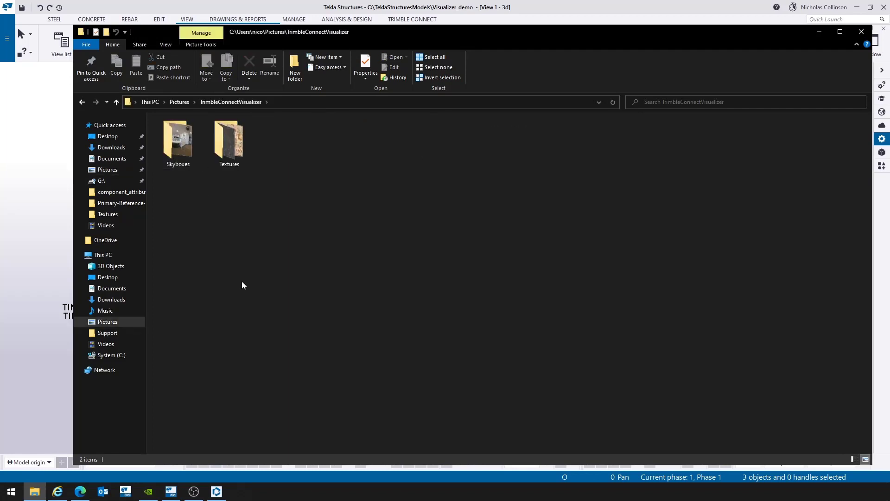
pyautogui.doubleClick(230, 135)
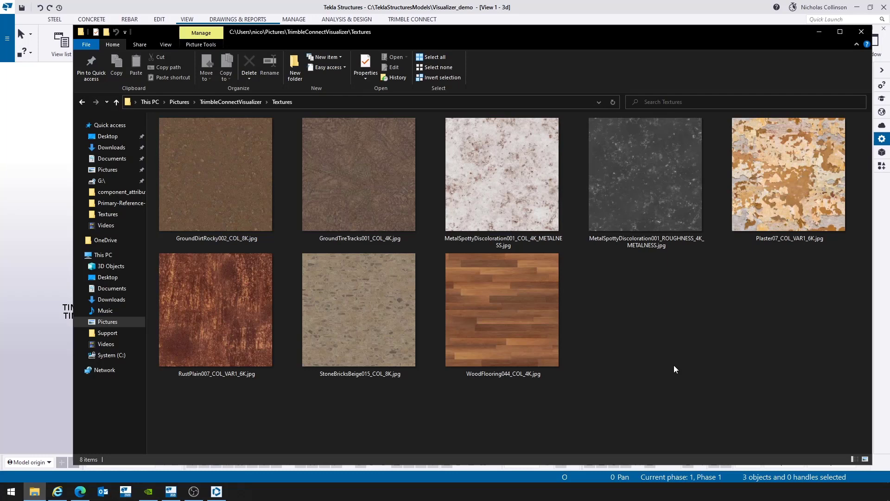
pyautogui.click(502, 352)
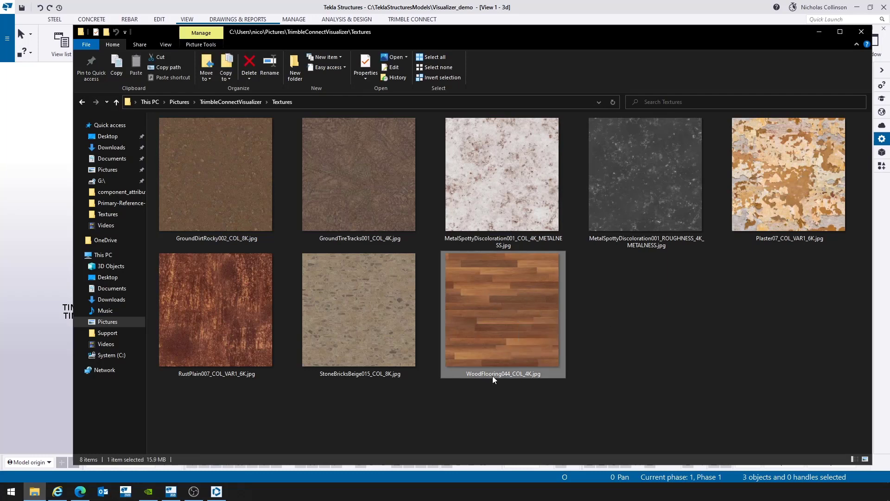
pyautogui.click(819, 32)
# Step: Visualize the wall and all the ground plates on the EXISTING_TEXTURES grid in Trimble Connect Visualizer
pyautogui.moveTo(311, 319); pyautogui.dragTo(392, 317, button='middle')
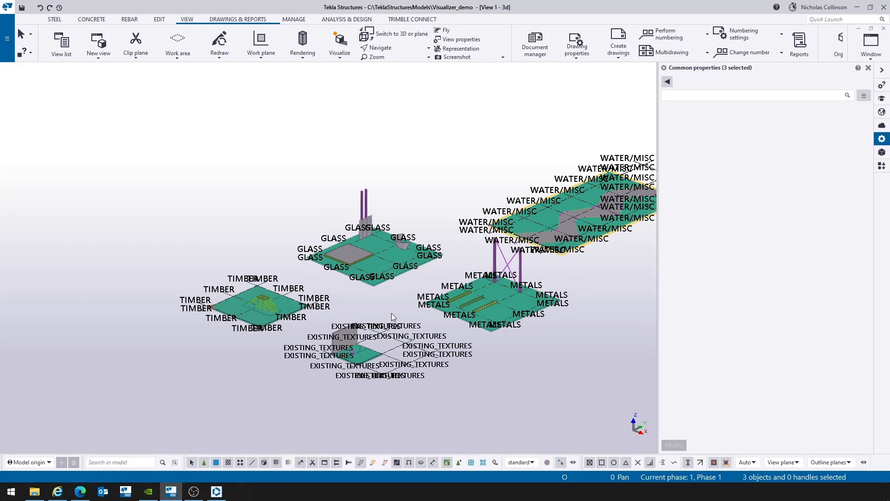
pyautogui.scroll(5, 392, 313)
pyautogui.scroll(2, 329, 399)
pyautogui.moveTo(324, 400); pyautogui.dragTo(359, 348, button='middle')
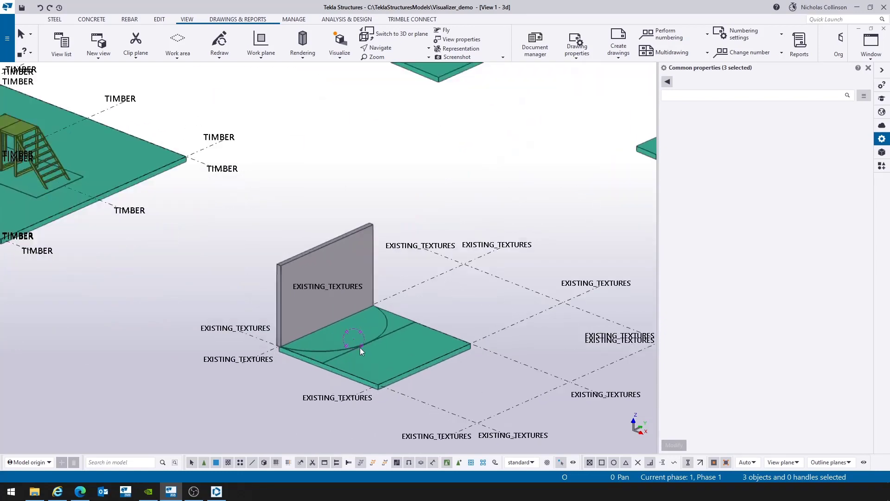
pyautogui.moveTo(436, 266); pyautogui.dragTo(266, 389)
pyautogui.scroll(5, 330, 391)
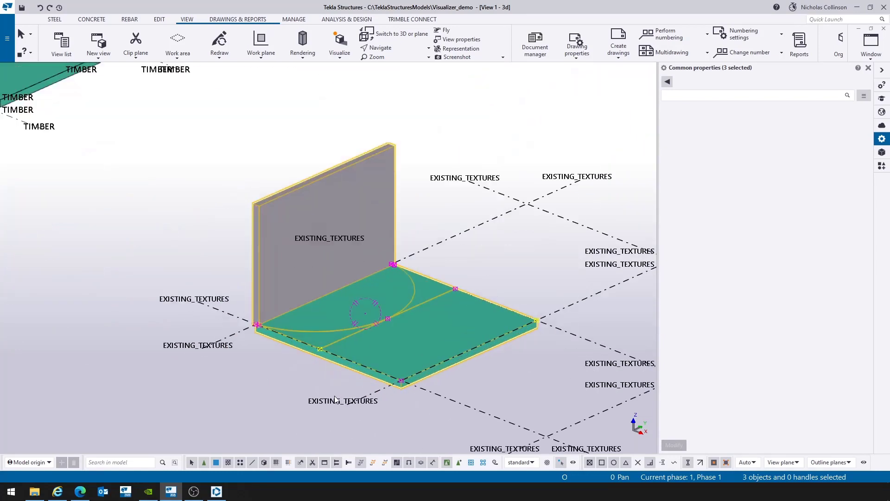
pyautogui.click(340, 49)
pyautogui.click(311, 71)
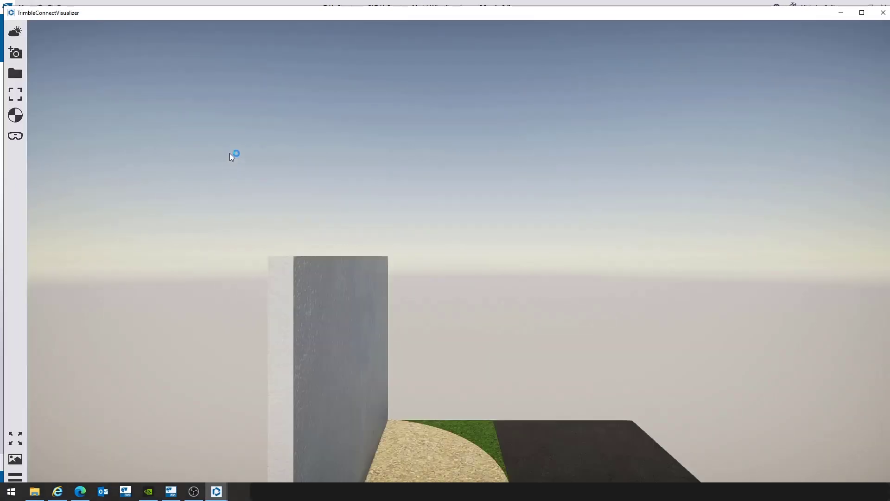
pyautogui.moveTo(405, 413); pyautogui.dragTo(403, 382, button='middle')
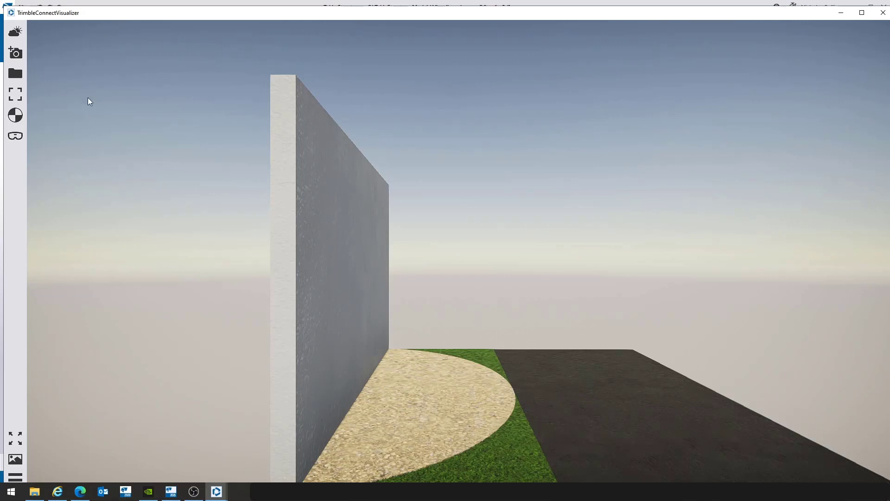
# Step: Open the material editor and assign the WoodFlooring044_COL_4K image from the Textures folder as the new material's texture
pyautogui.click(17, 119)
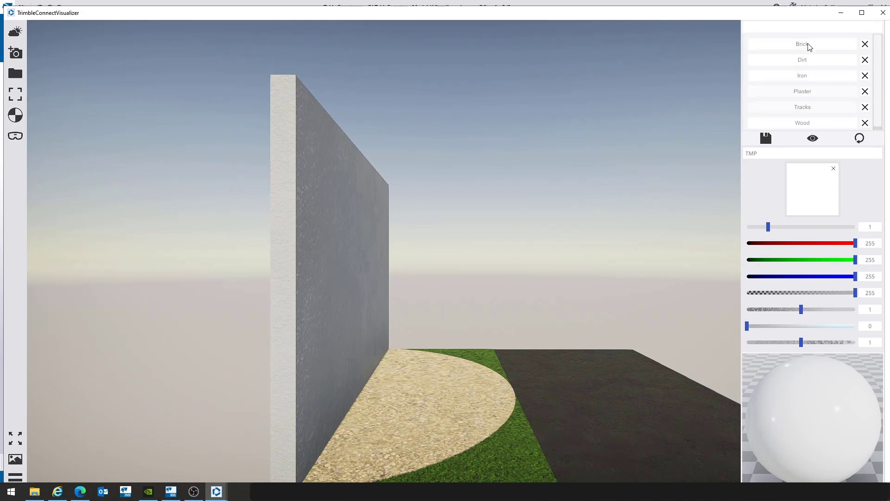
pyautogui.scroll(-1, 882, 94)
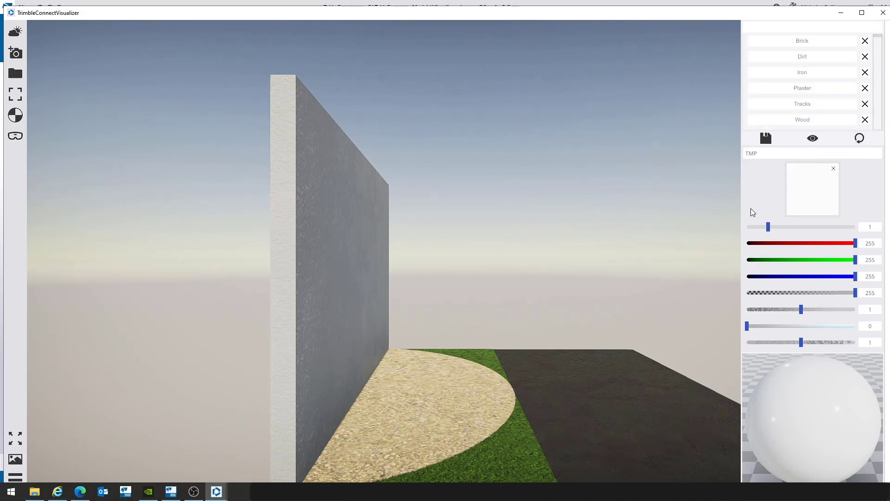
pyautogui.click(813, 191)
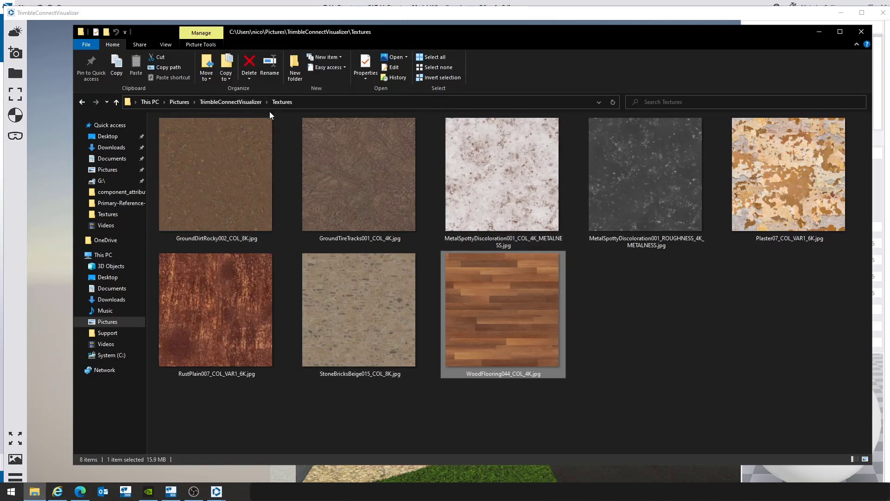
pyautogui.click(819, 31)
pyautogui.click(460, 240)
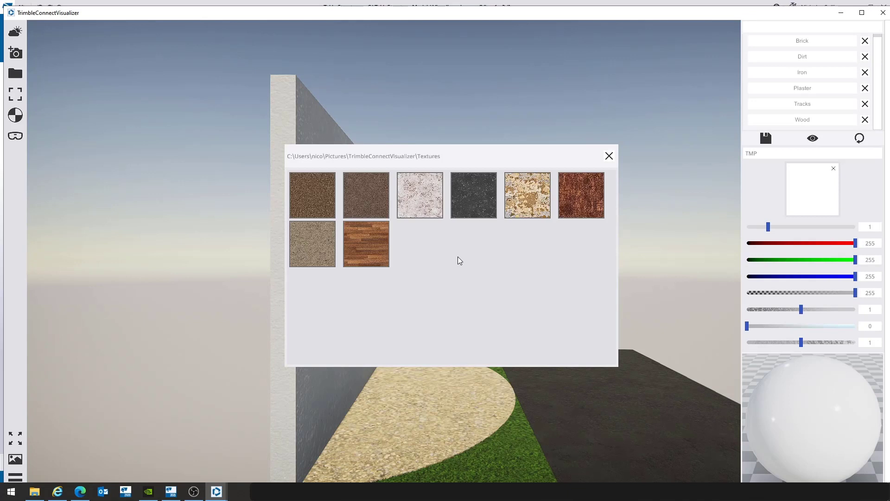
pyautogui.click(372, 249)
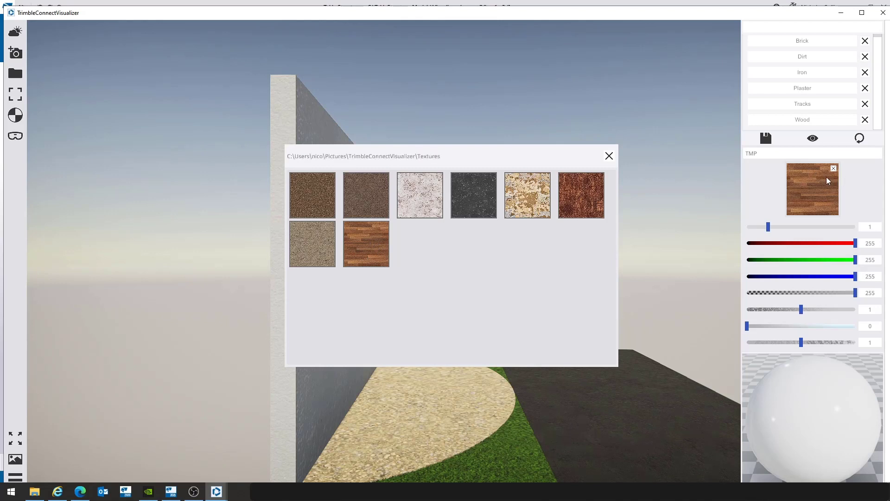
# Step: Name the new material Wood2, close the texture picker, save the material and check for it in the material list
pyautogui.click(767, 154)
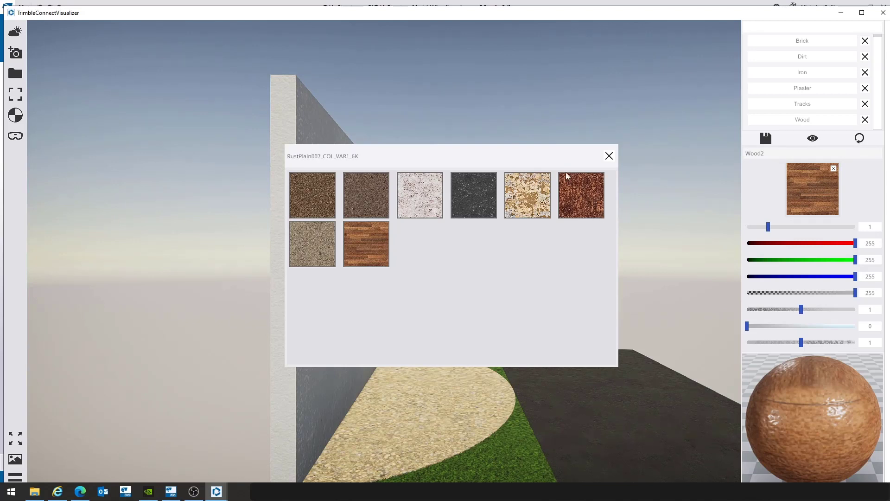
pyautogui.click(609, 156)
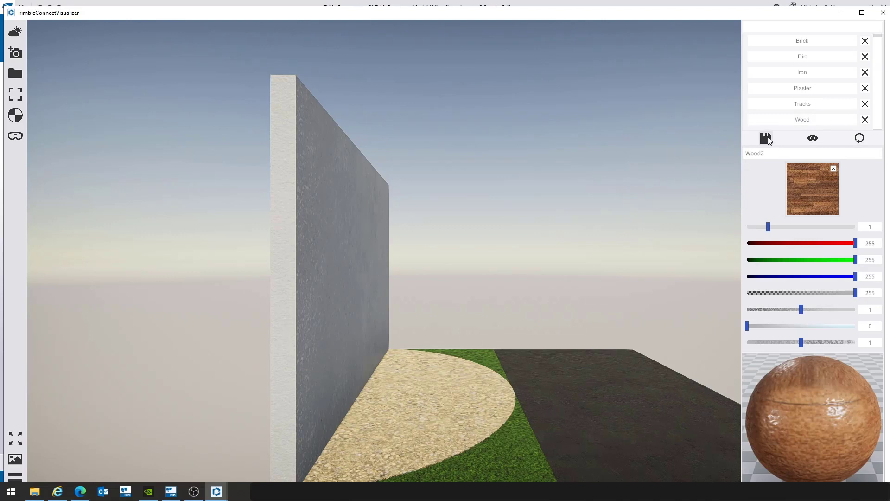
pyautogui.click(766, 138)
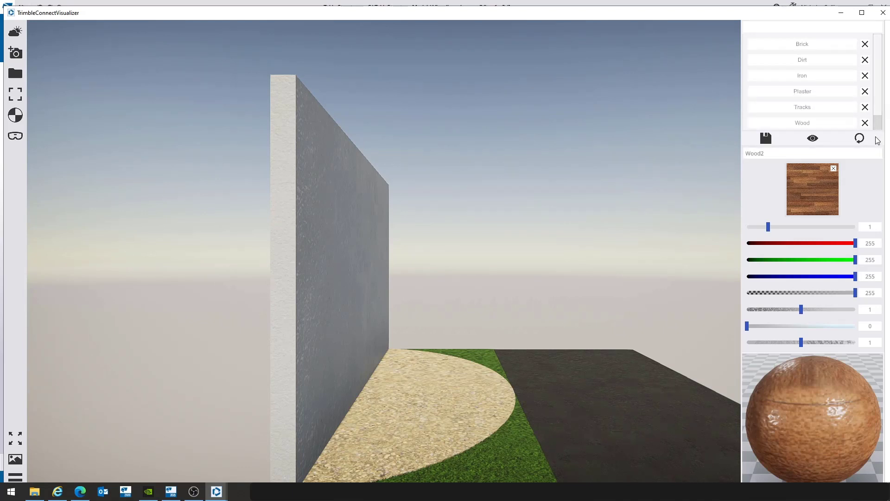
pyautogui.scroll(-1, 809, 105)
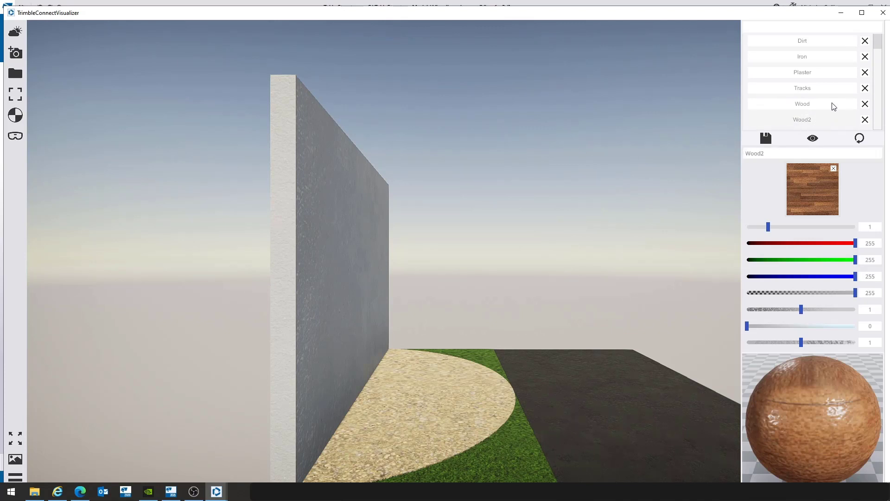
# Step: Close the Visualizer window, return to Tekla Structures and check the material of the curved ground plate beside the wall
pyautogui.click(884, 13)
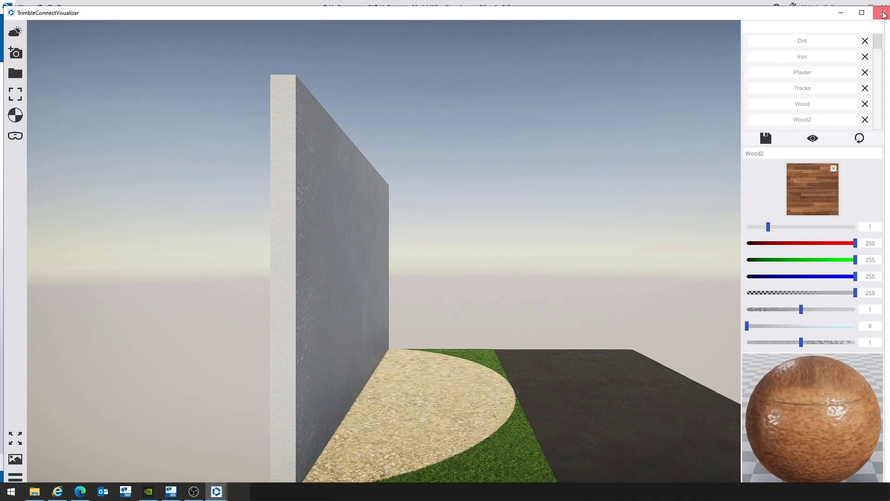
pyautogui.click(356, 330)
pyautogui.scroll(-5, 385, 254)
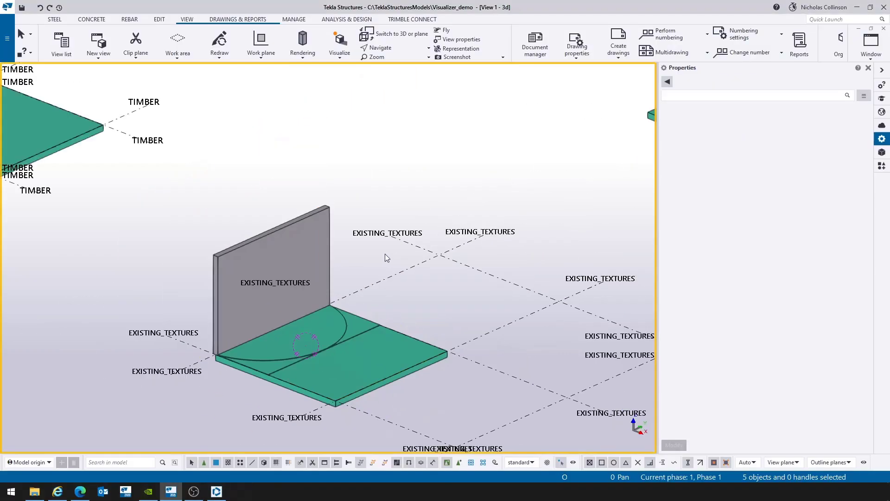
pyautogui.scroll(6, 376, 308)
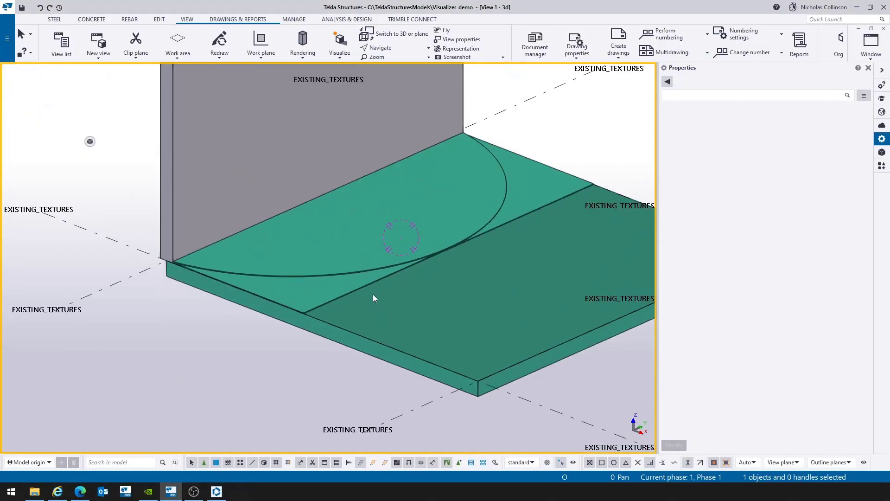
pyautogui.click(366, 248)
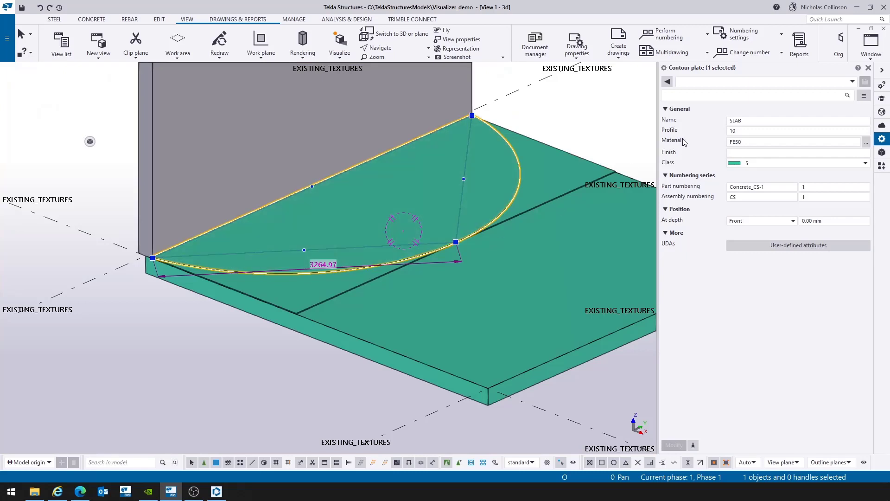
pyautogui.click(743, 142)
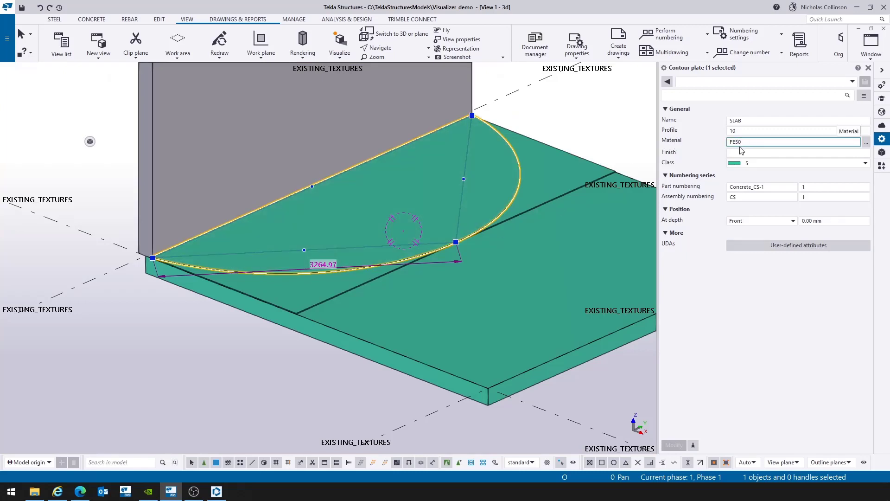
pyautogui.click(252, 365)
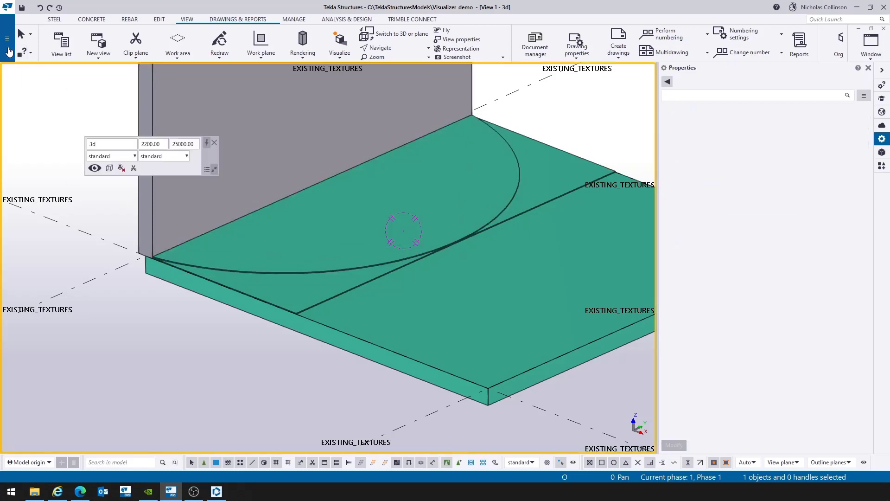
# Step: Open the material catalog and make a copy of the Aluminum grade in the Miscellaneous group
pyautogui.click(8, 38)
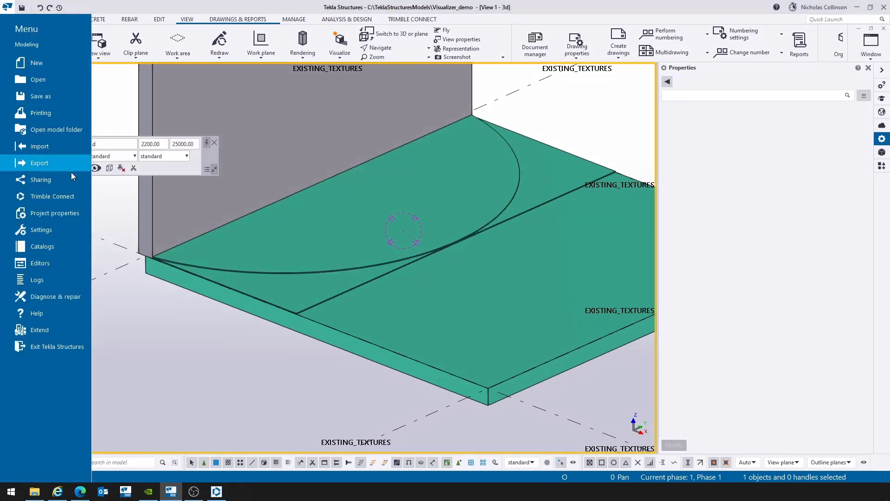
pyautogui.click(62, 248)
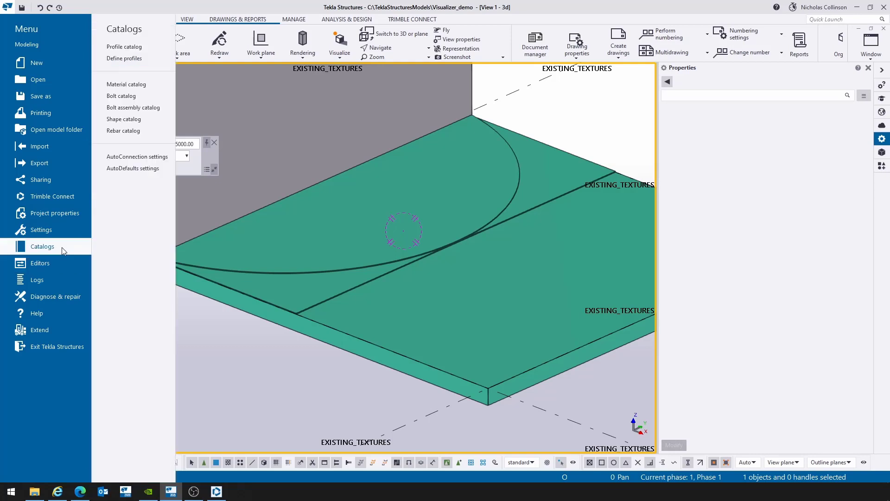
pyautogui.click(135, 83)
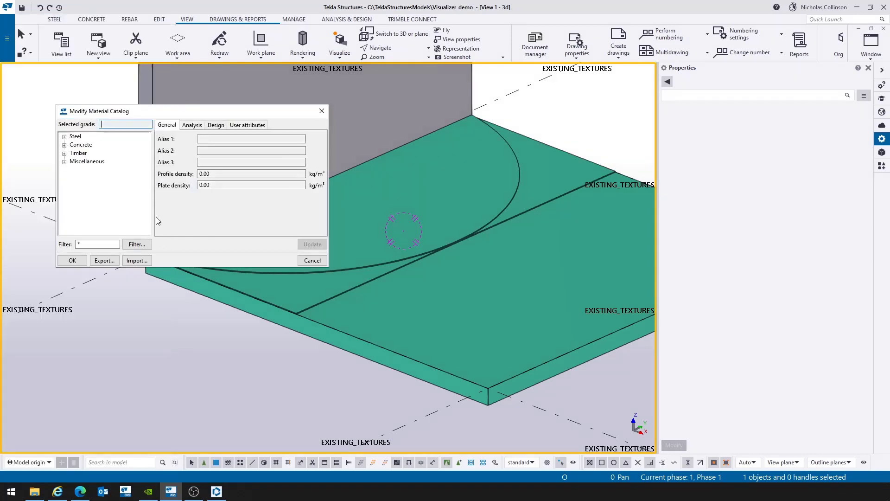
pyautogui.doubleClick(69, 161)
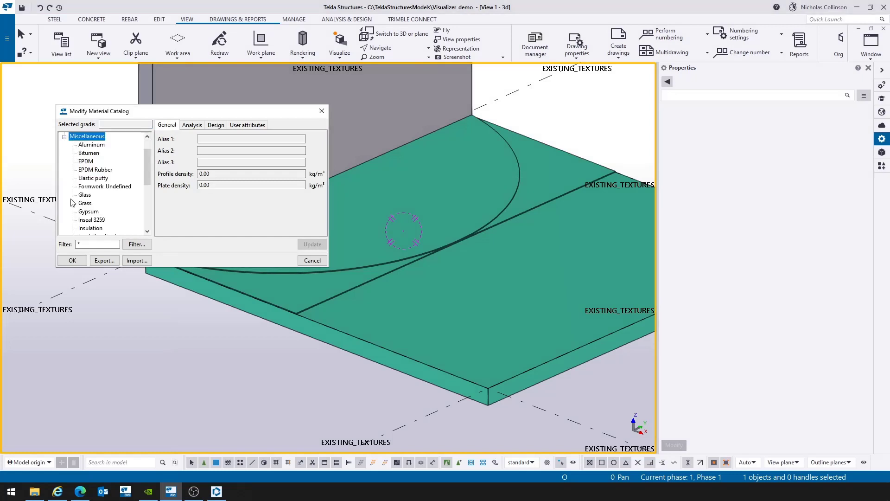
pyautogui.click(91, 145)
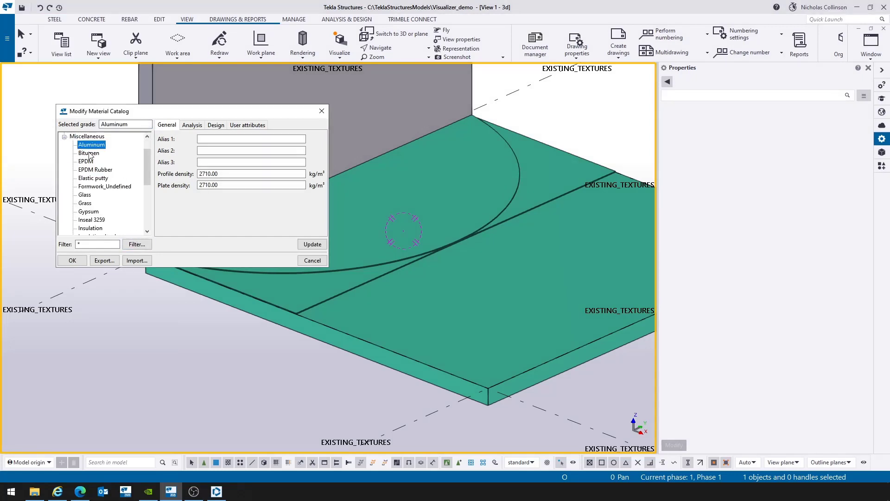
pyautogui.rightClick(84, 146)
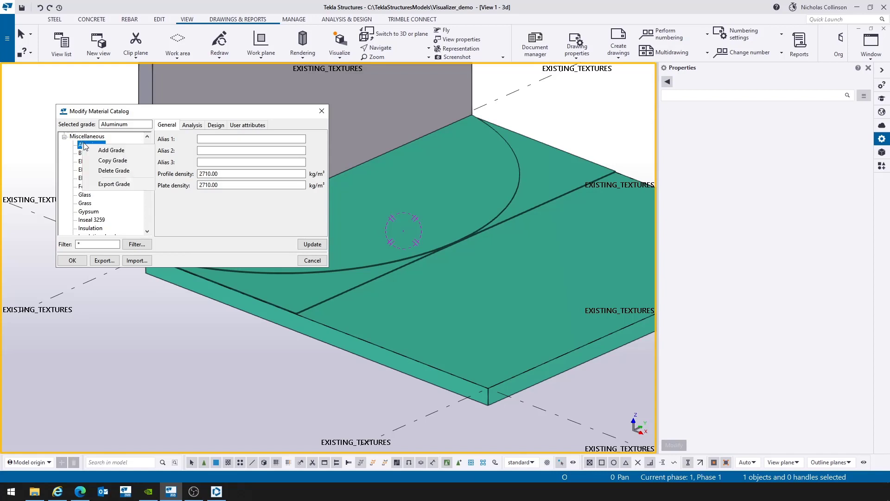
pyautogui.click(129, 162)
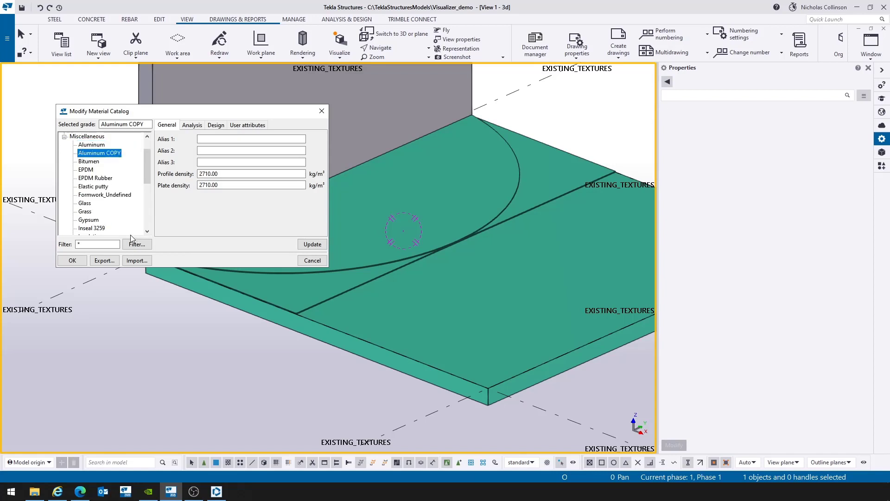
# Step: Rename the copied Aluminum grade to Wood Flooring, update it and save the catalog changes to the model folder
pyautogui.moveTo(146, 125); pyautogui.dragTo(71, 132)
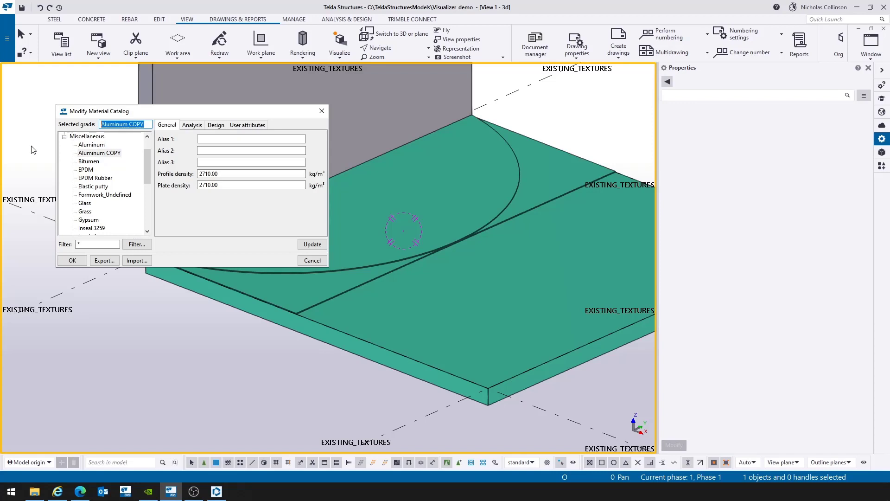
pyautogui.write('Wood Flooring')
pyautogui.click(313, 243)
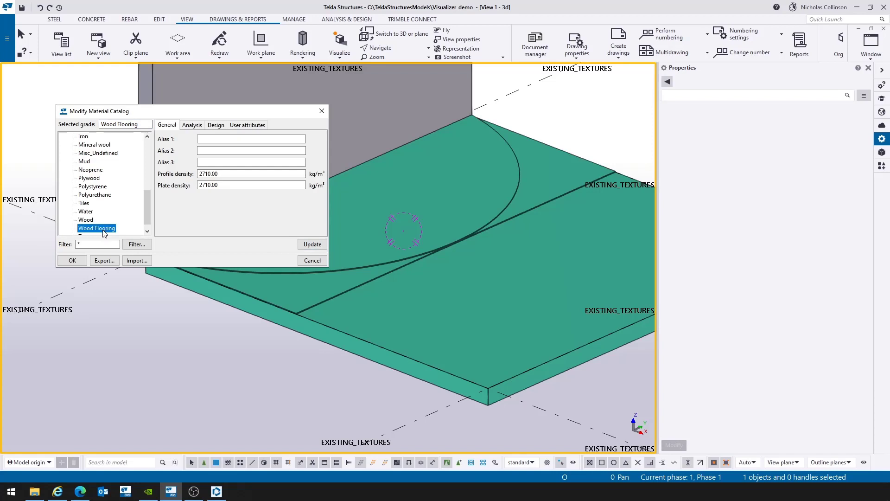
pyautogui.click(72, 261)
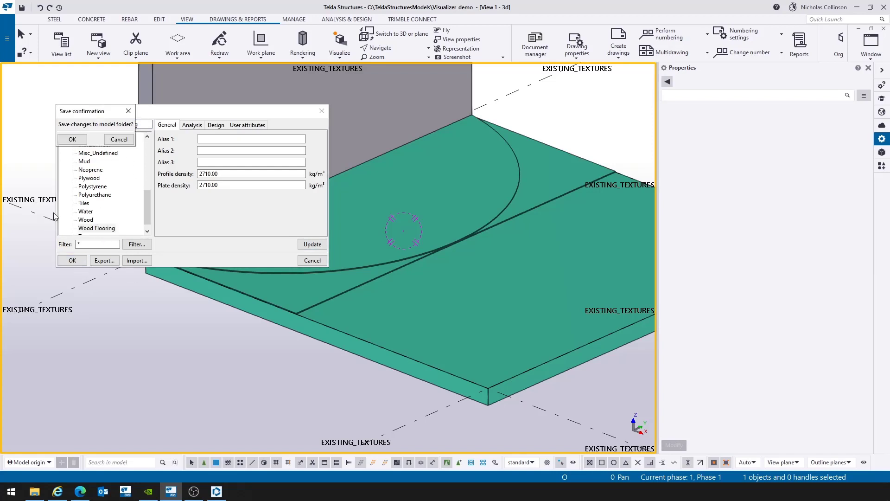
pyautogui.click(72, 140)
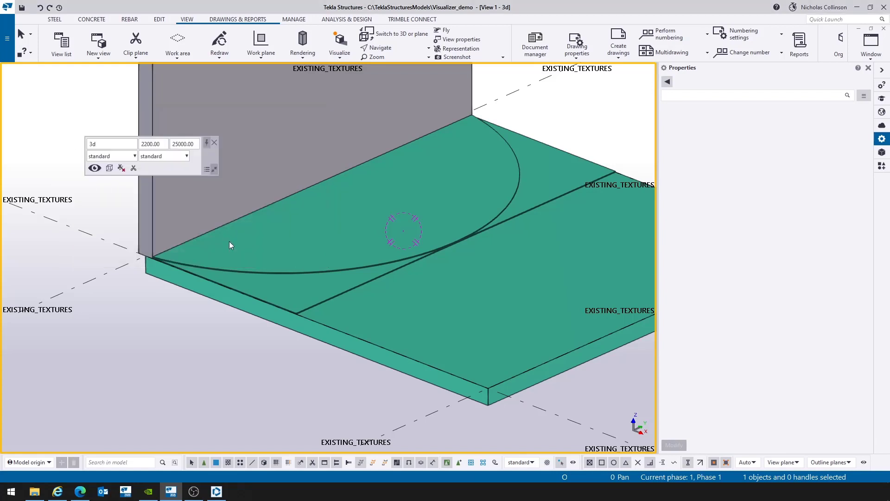
# Step: Change the material of the curved ground plate beside the wall to Wood Flooring from the Miscellaneous group
pyautogui.click(370, 222)
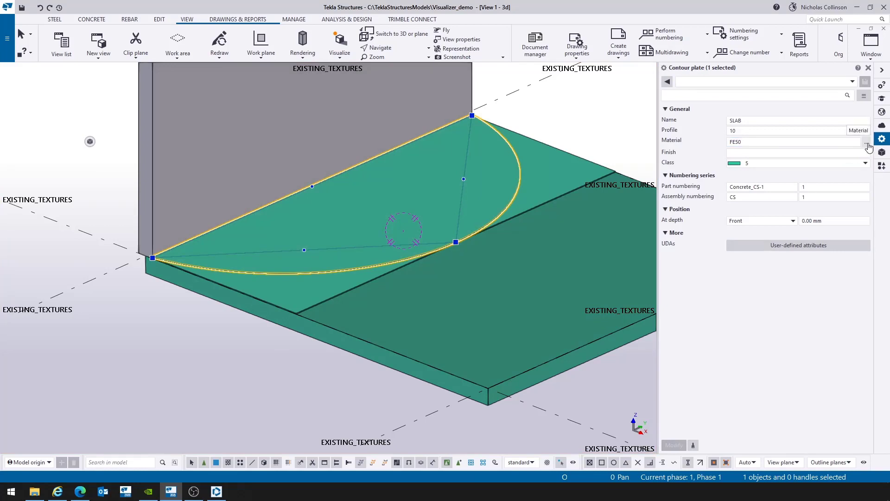
pyautogui.click(866, 142)
pyautogui.moveTo(156, 266); pyautogui.dragTo(218, 414)
pyautogui.scroll(-10, 110, 278)
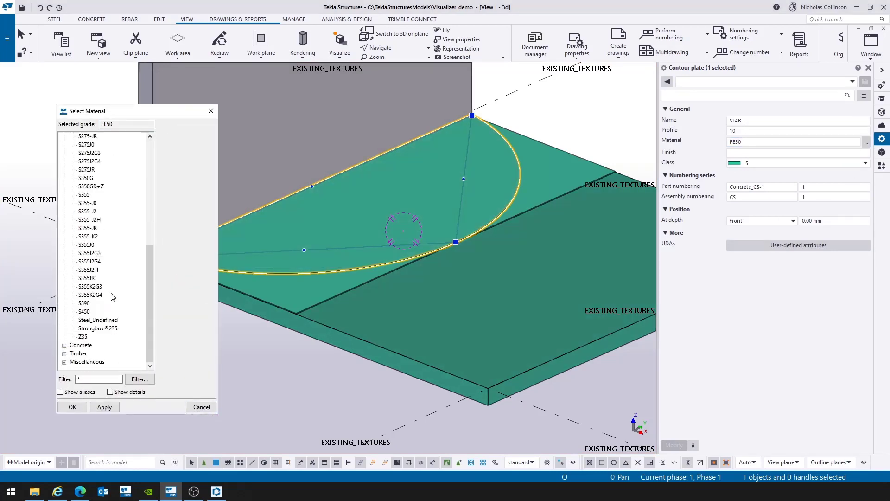
pyautogui.click(65, 369)
pyautogui.click(96, 354)
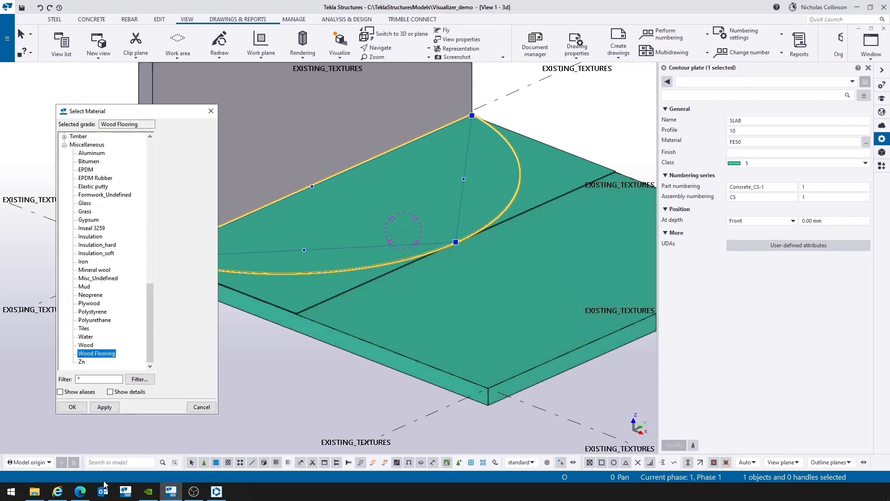
pyautogui.click(97, 408)
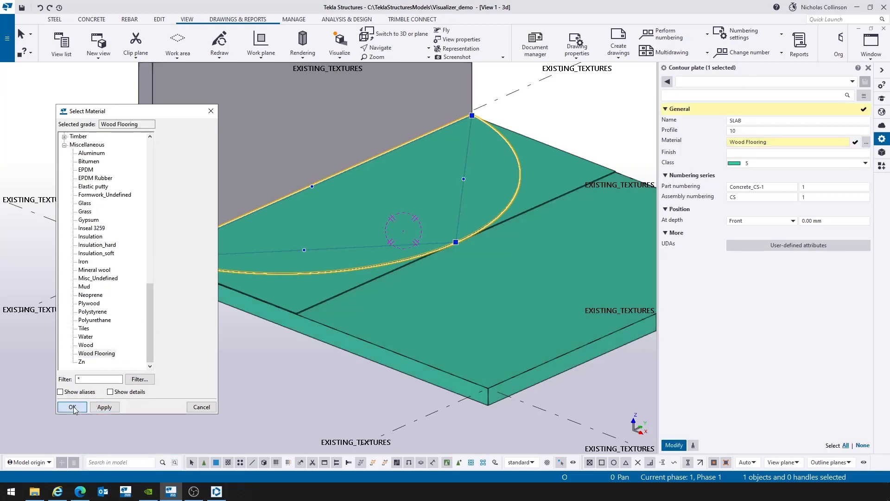
pyautogui.click(72, 406)
pyautogui.click(675, 444)
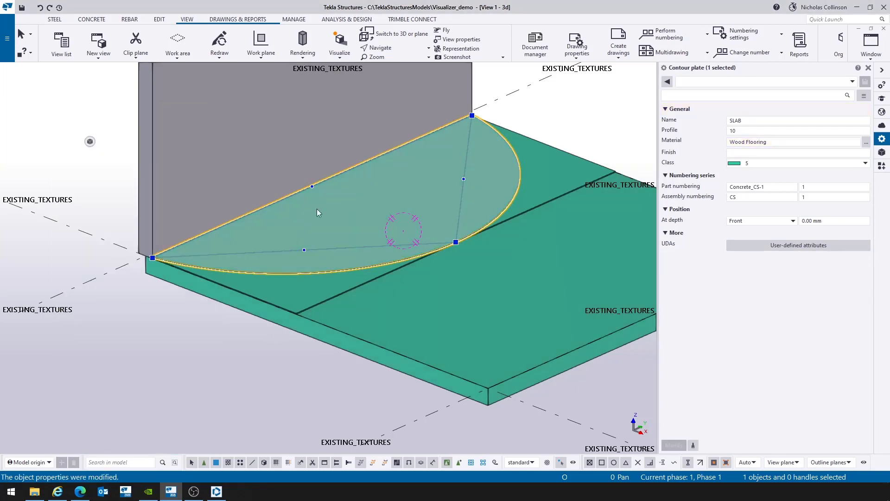
# Step: Map the Wood Flooring material to the Wood2 type in the Visualizer material type mapping, keeping the settings in the model
pyautogui.click(341, 54)
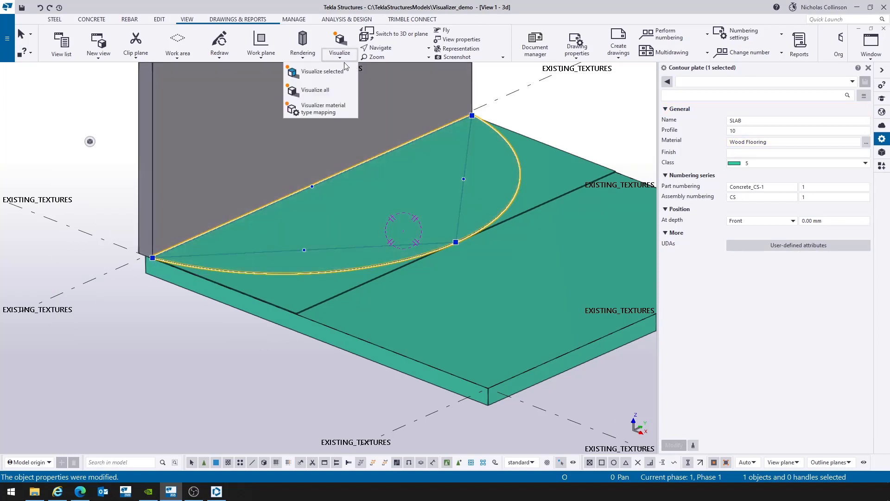
pyautogui.click(327, 114)
pyautogui.moveTo(443, 158); pyautogui.dragTo(443, 111)
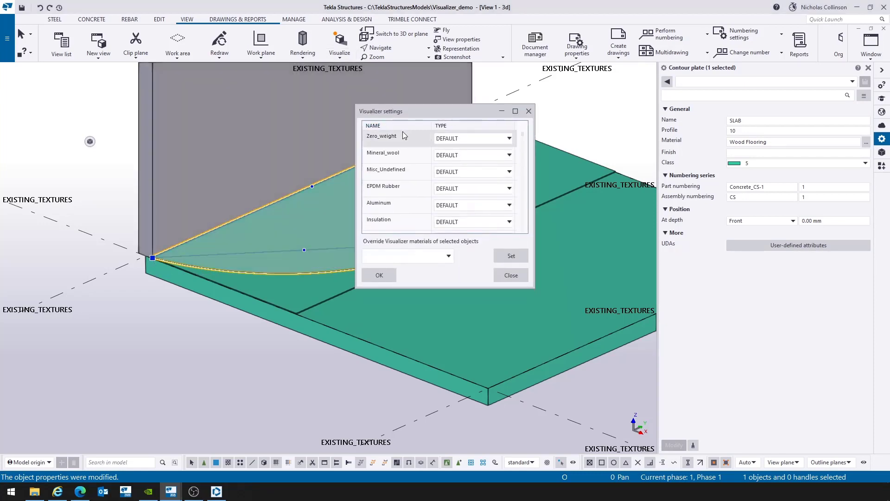
pyautogui.click(374, 125)
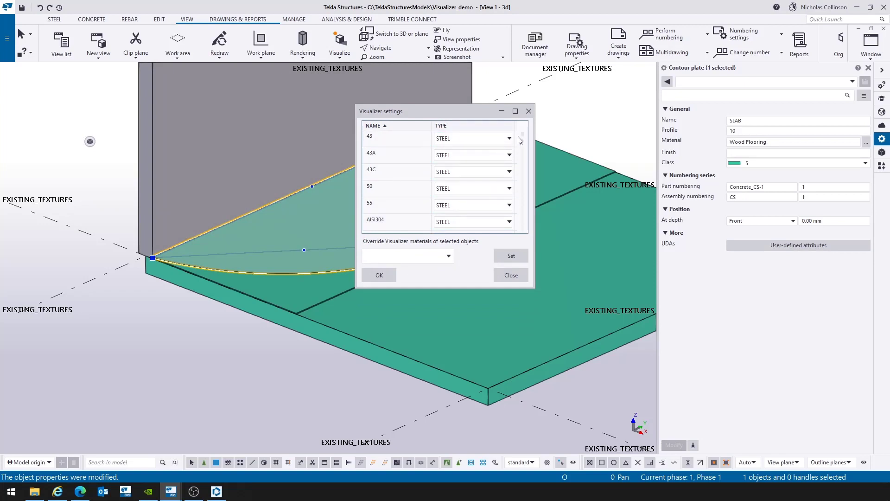
pyautogui.moveTo(522, 138); pyautogui.dragTo(534, 234)
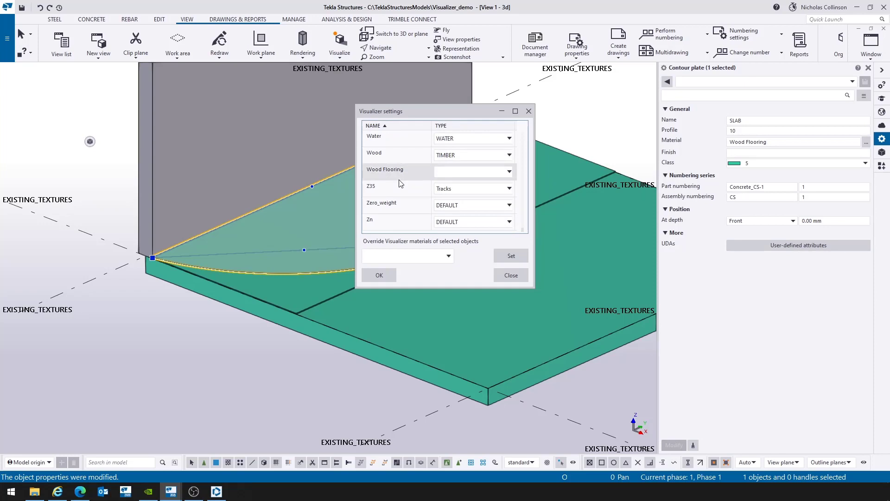
pyautogui.click(491, 176)
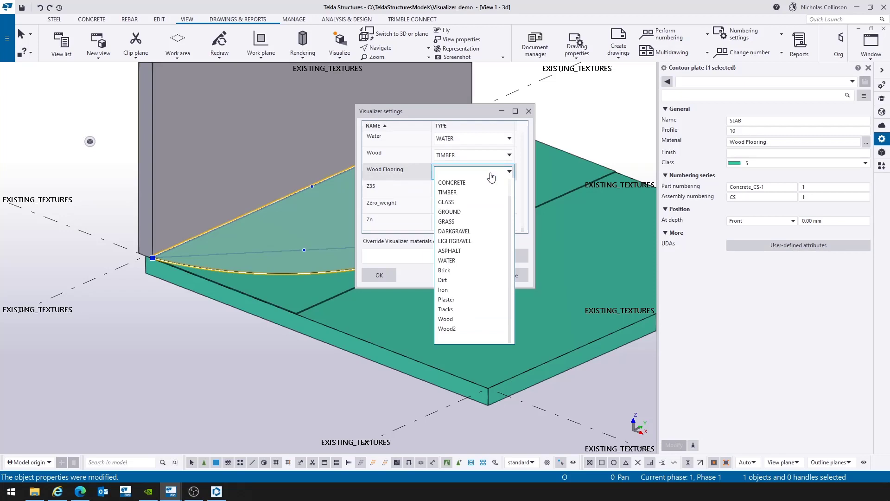
pyautogui.click(464, 329)
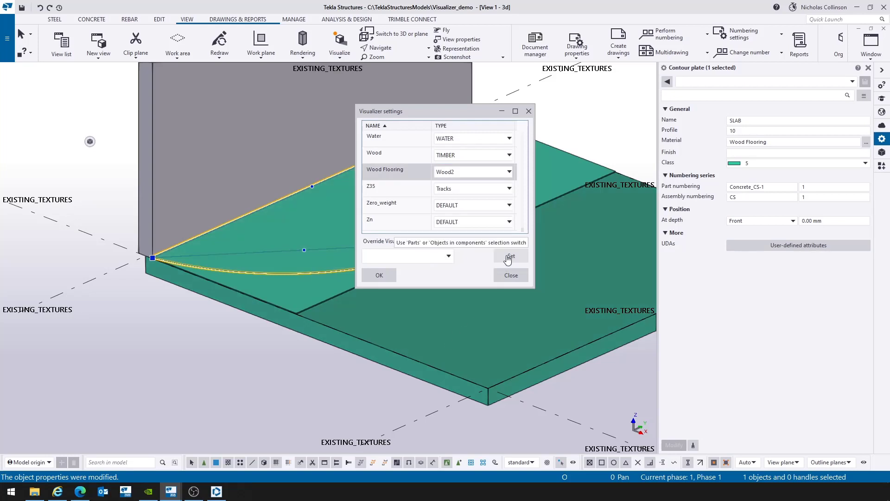
pyautogui.click(380, 275)
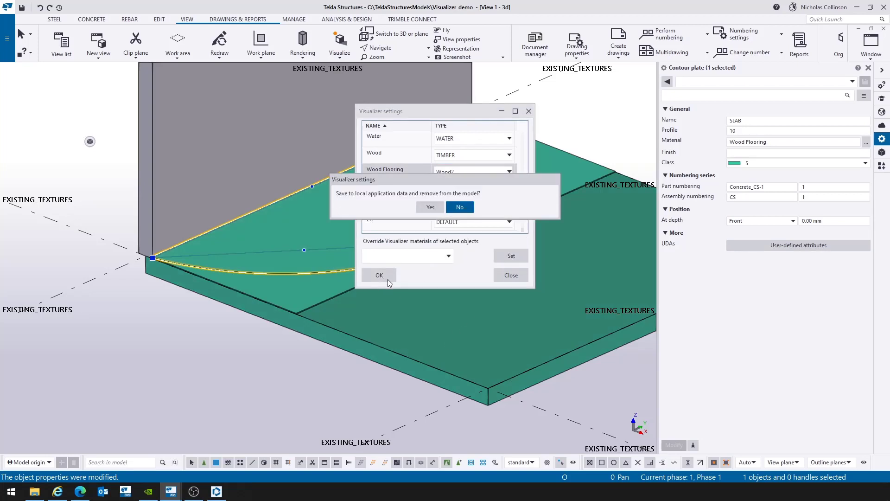
pyautogui.click(460, 209)
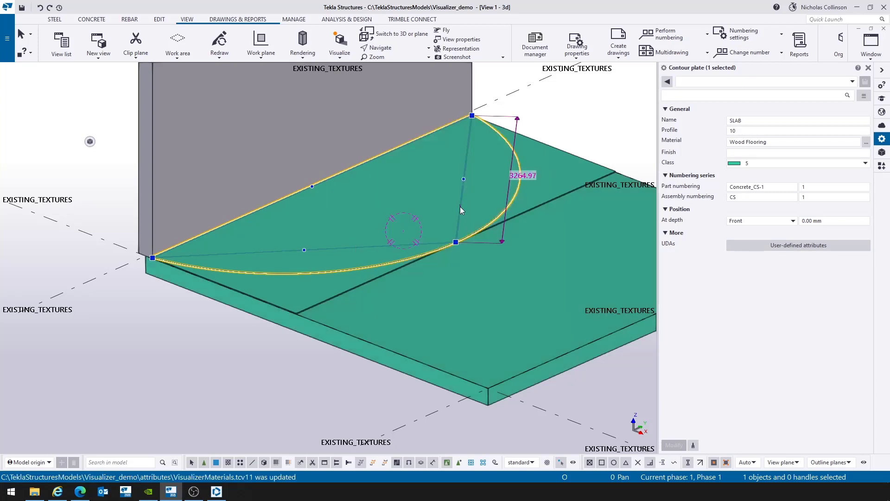
# Step: Visualize the wall together with all the ground plates in Trimble Connect Visualizer and inspect the curved wood floor
pyautogui.scroll(-3, 299, 311)
pyautogui.moveTo(417, 97); pyautogui.dragTo(232, 320)
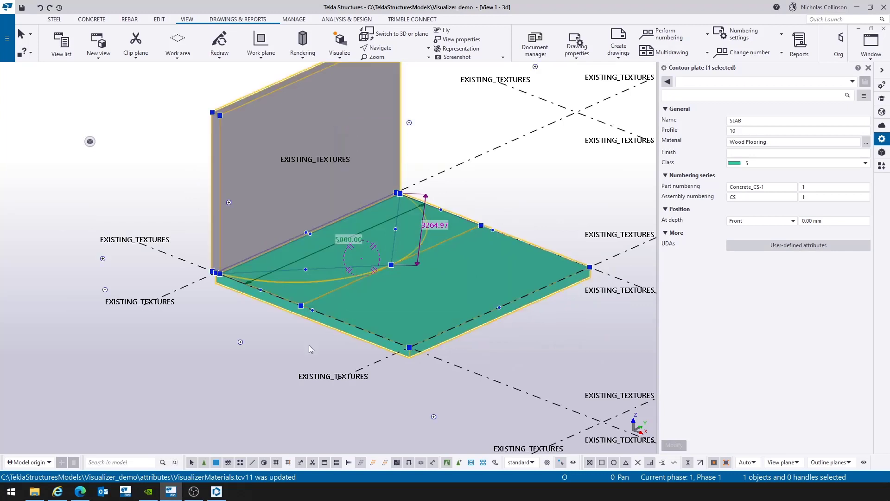
pyautogui.scroll(3, 344, 301)
pyautogui.click(336, 59)
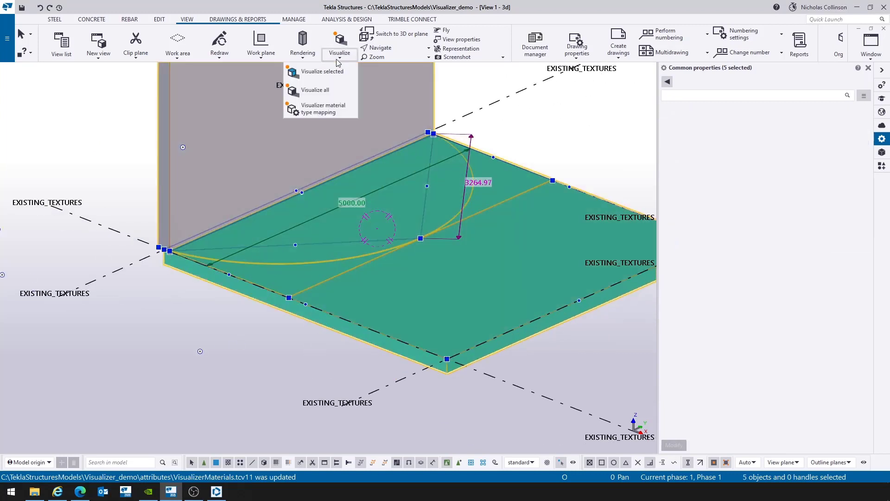
pyautogui.click(338, 71)
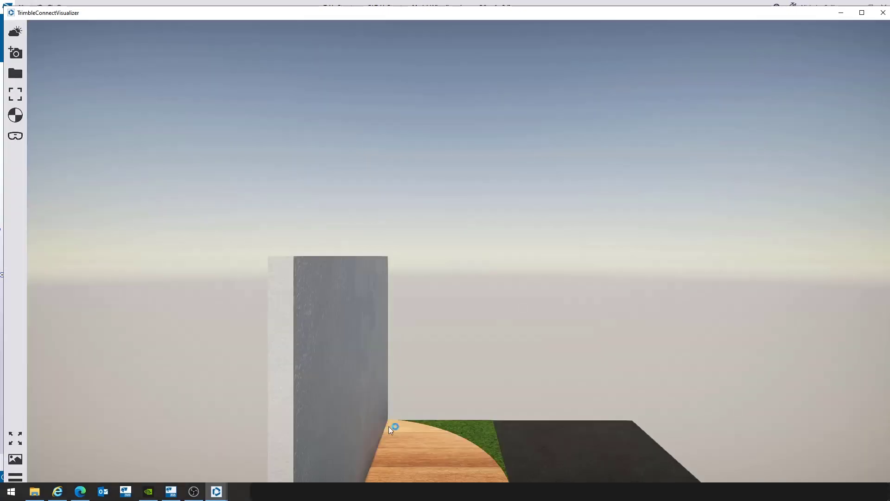
pyautogui.moveTo(399, 443); pyautogui.dragTo(367, 288)
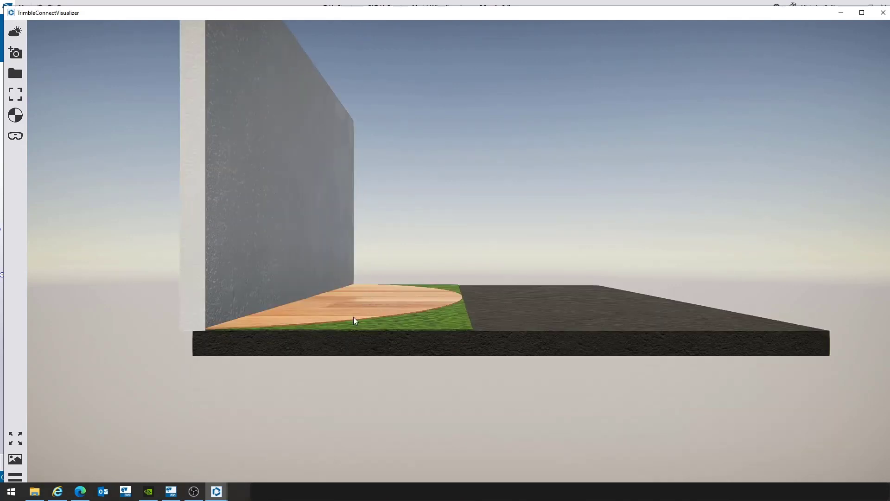
pyautogui.moveTo(335, 341); pyautogui.dragTo(270, 331)
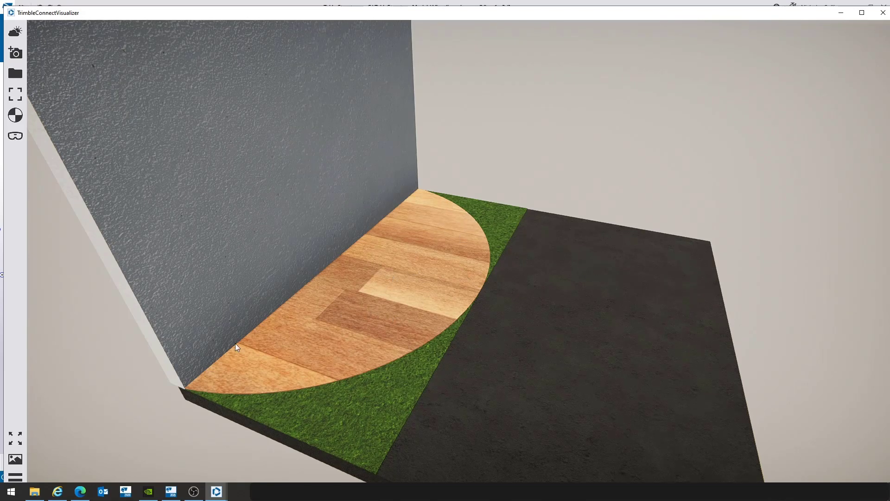
# Step: Load the Wood2 material for editing, set its texture scale to 0 and preview it on the whole model
pyautogui.click(15, 117)
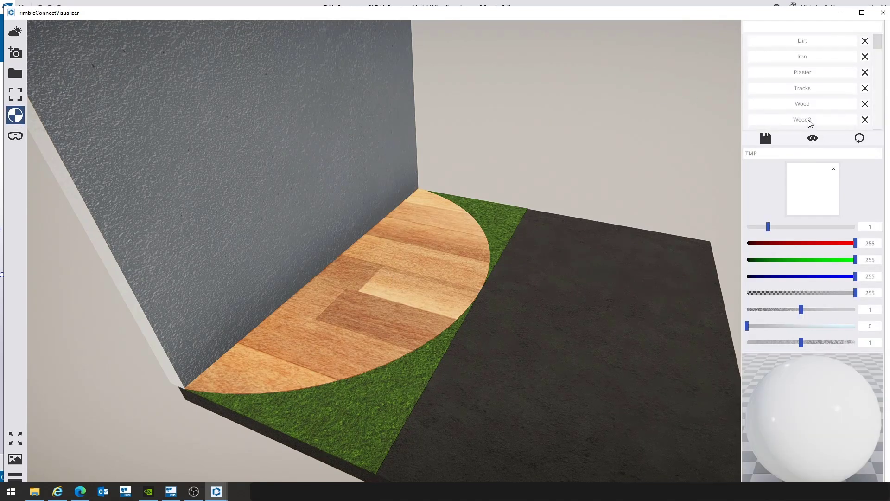
pyautogui.click(808, 119)
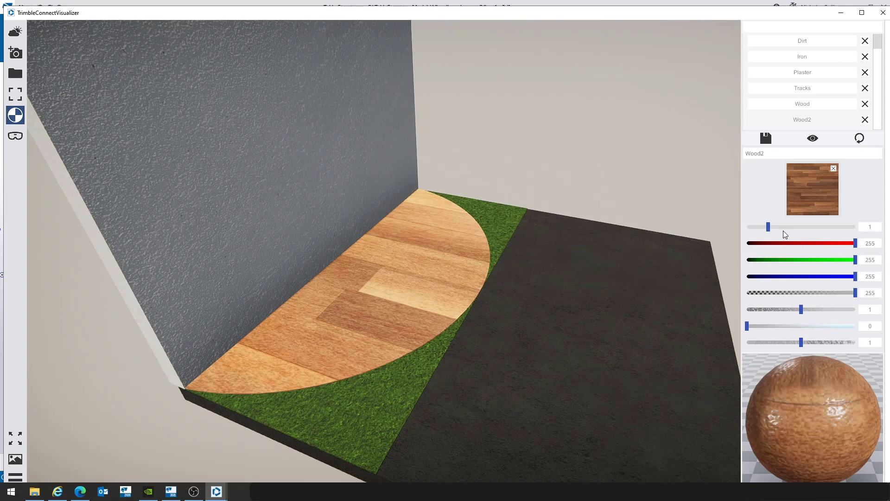
pyautogui.moveTo(769, 227); pyautogui.dragTo(737, 230)
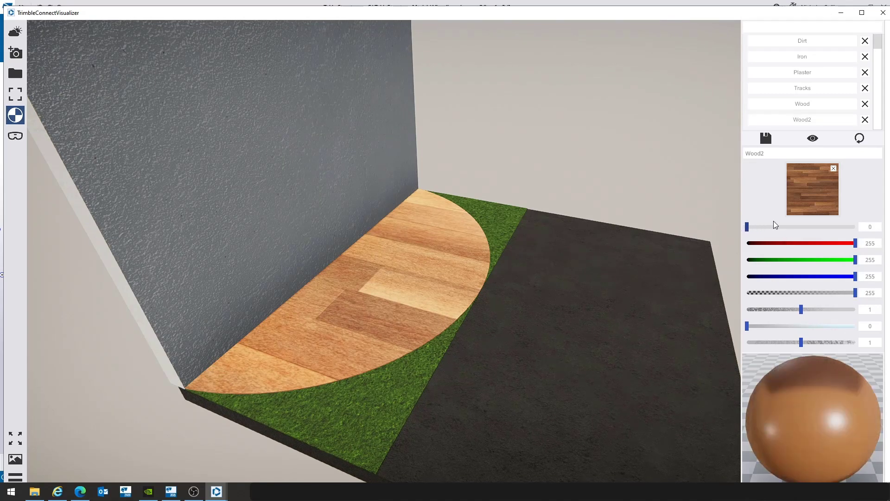
pyautogui.click(813, 139)
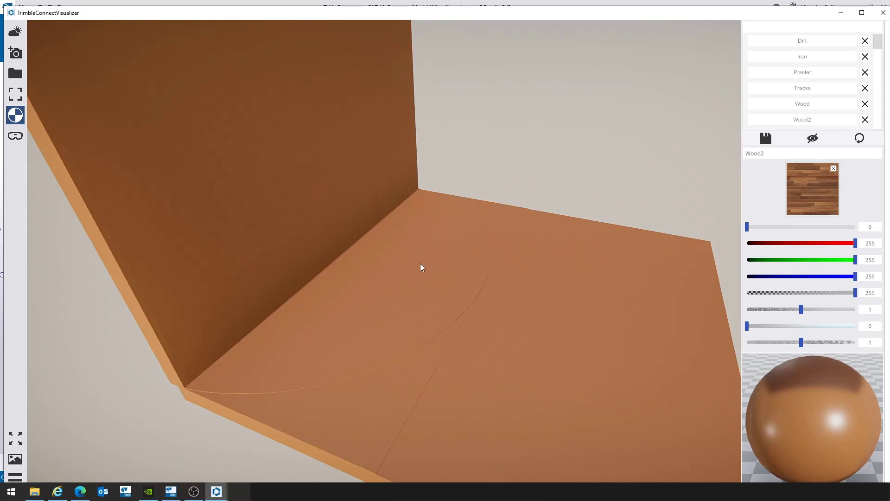
pyautogui.scroll(-5, 422, 268)
pyautogui.scroll(3, 411, 281)
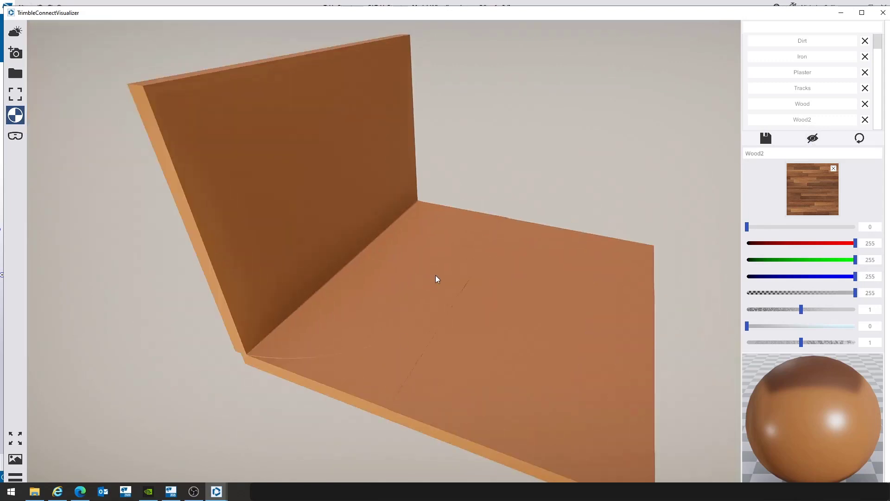
pyautogui.scroll(3, 433, 278)
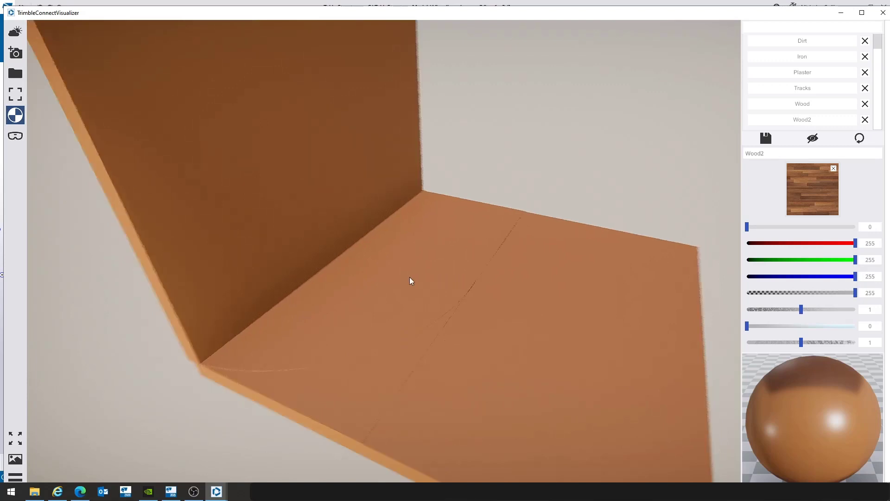
pyautogui.moveTo(410, 277)
pyautogui.mouseDown(button='middle')
pyautogui.moveTo(440, 278)
pyautogui.moveTo(416, 279)
pyautogui.mouseUp(button='middle')
# Step: Set the Wood2 texture scale to 3.247 and compare the model with and without the material preview
pyautogui.moveTo(747, 227); pyautogui.dragTo(817, 227)
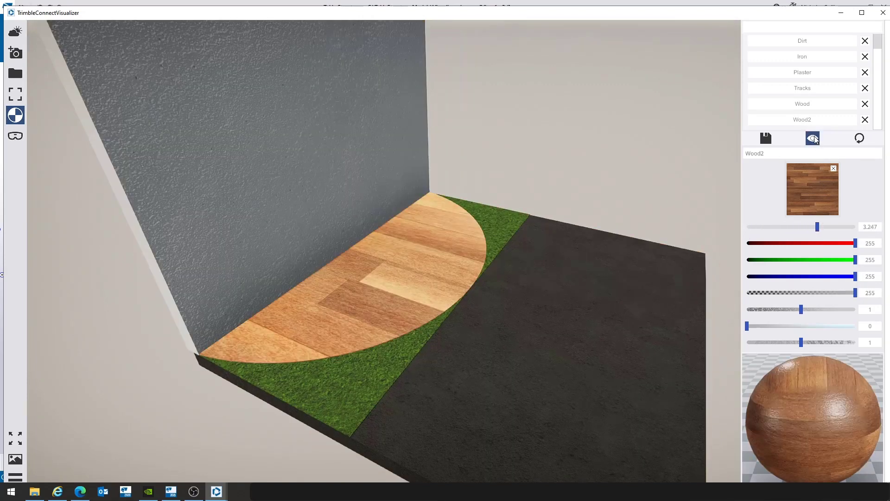
pyautogui.click(813, 138)
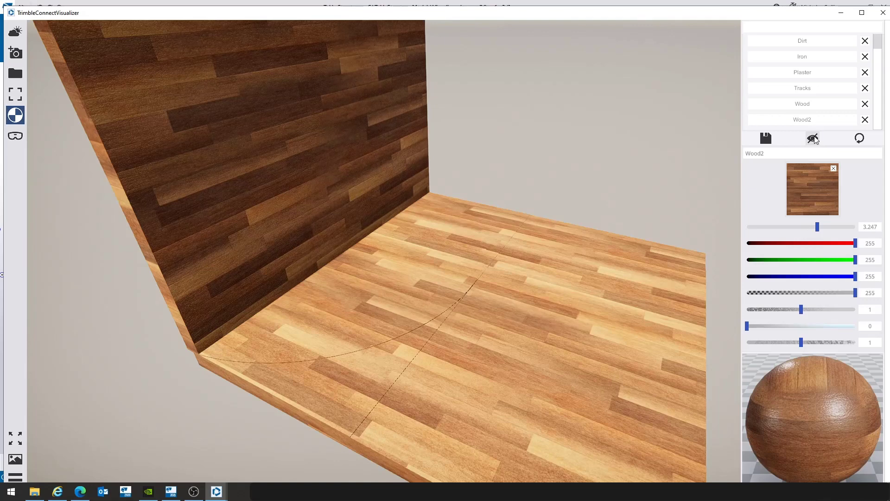
pyautogui.click(814, 139)
pyautogui.click(813, 141)
pyautogui.click(814, 144)
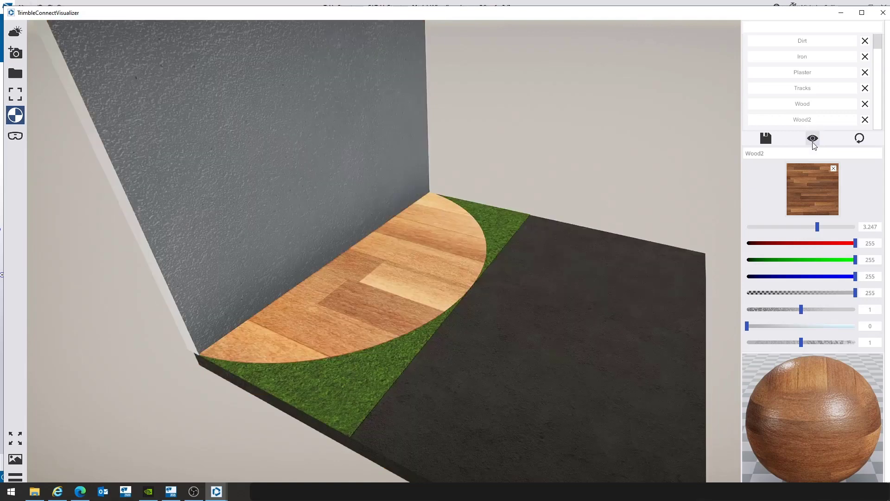
pyautogui.click(814, 142)
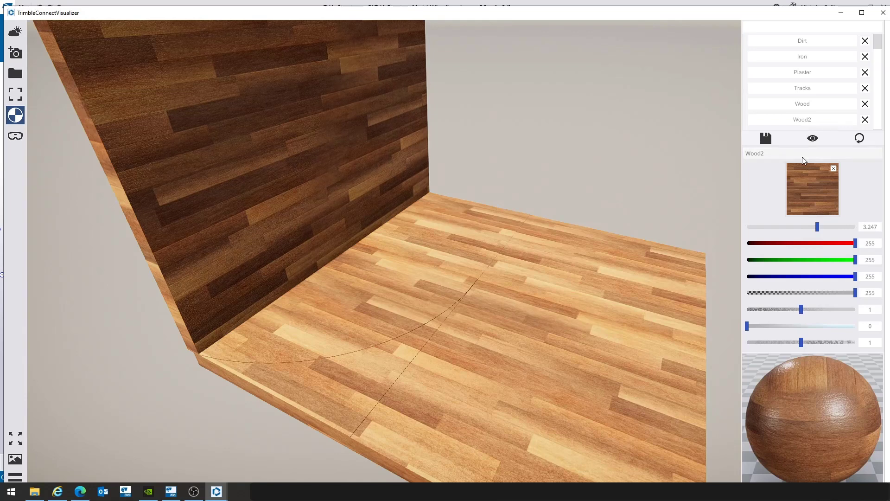
pyautogui.click(812, 138)
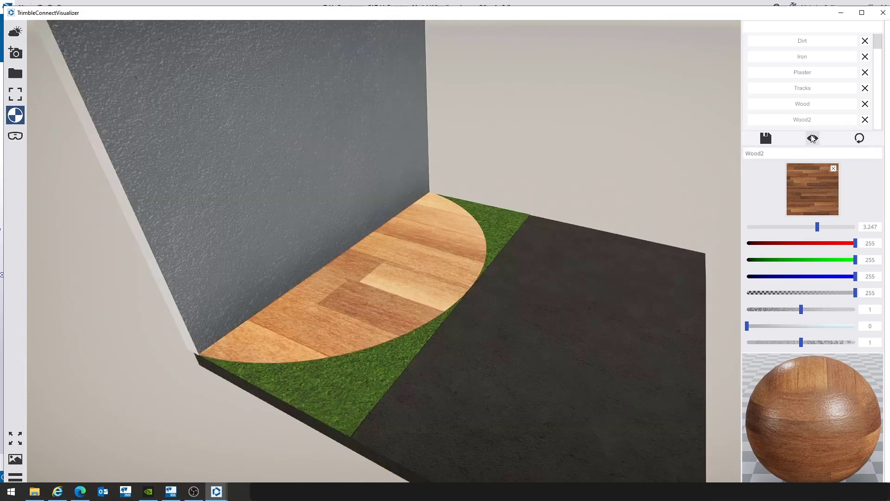
pyautogui.click(813, 138)
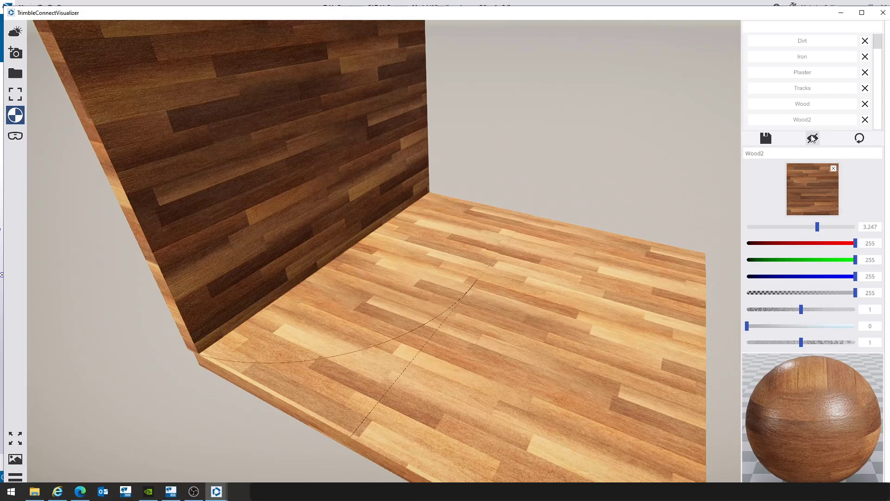
pyautogui.click(813, 140)
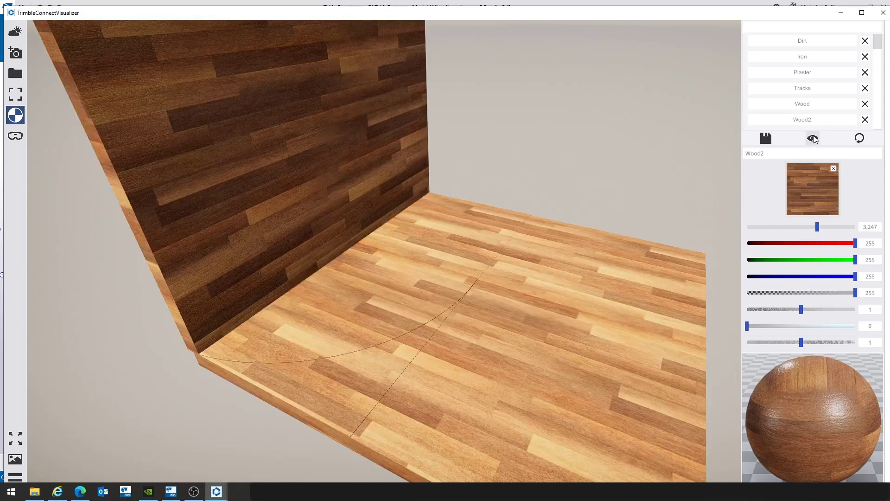
pyautogui.moveTo(813, 135); pyautogui.dragTo(803, 156)
# Step: Set the Wood2 texture scale to 5, preview it on the model and save the material
pyautogui.moveTo(823, 230); pyautogui.dragTo(858, 227)
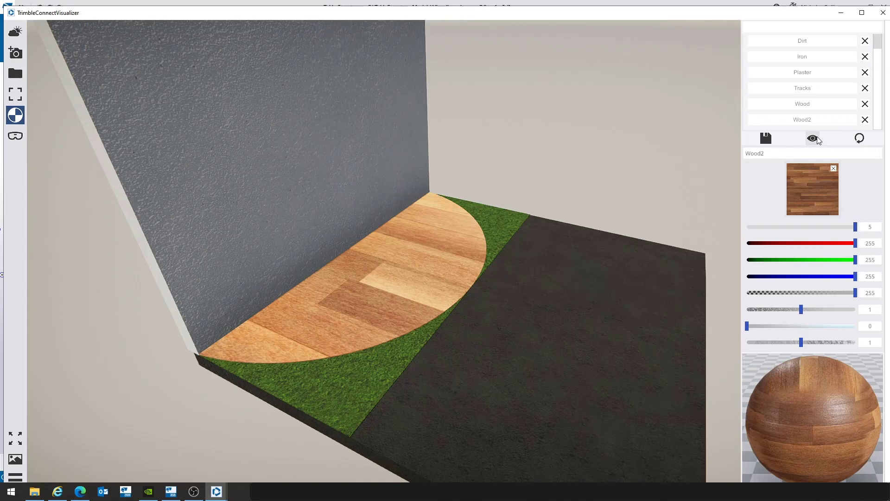
pyautogui.click(818, 140)
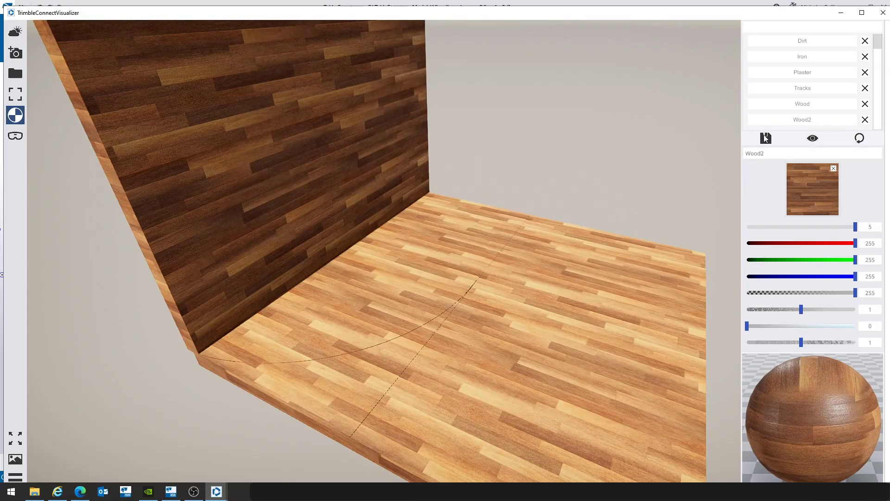
pyautogui.click(765, 139)
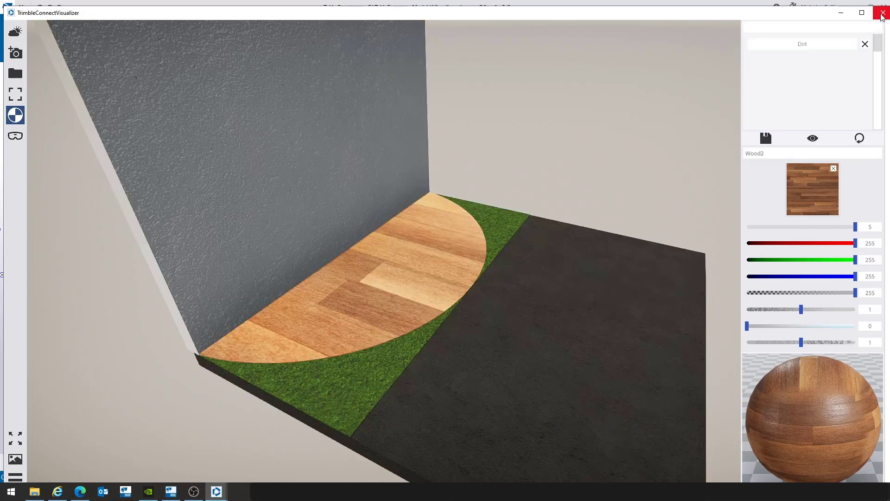
# Step: Return to Tekla Structures, reselect the wall and ground plates, visualize the selection and inspect the curved wood floor up close
pyautogui.hotkey('alt', 'Tab')
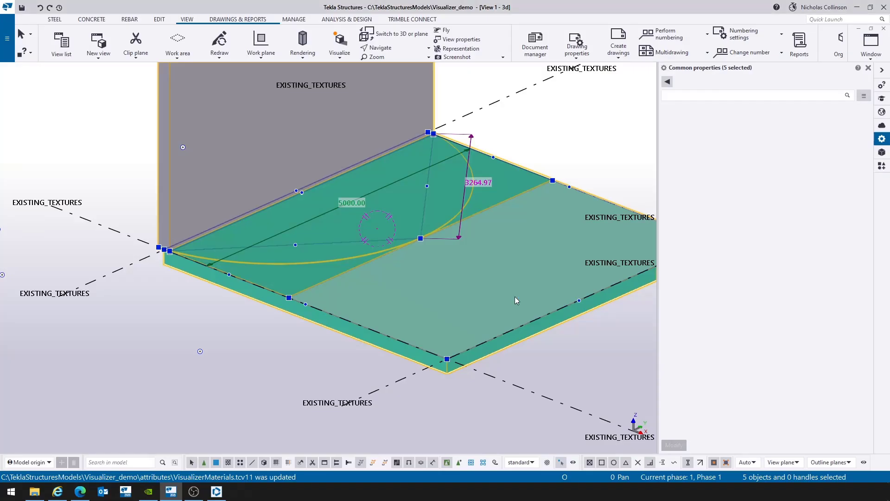
pyautogui.click(550, 87)
pyautogui.moveTo(489, 74); pyautogui.dragTo(273, 382)
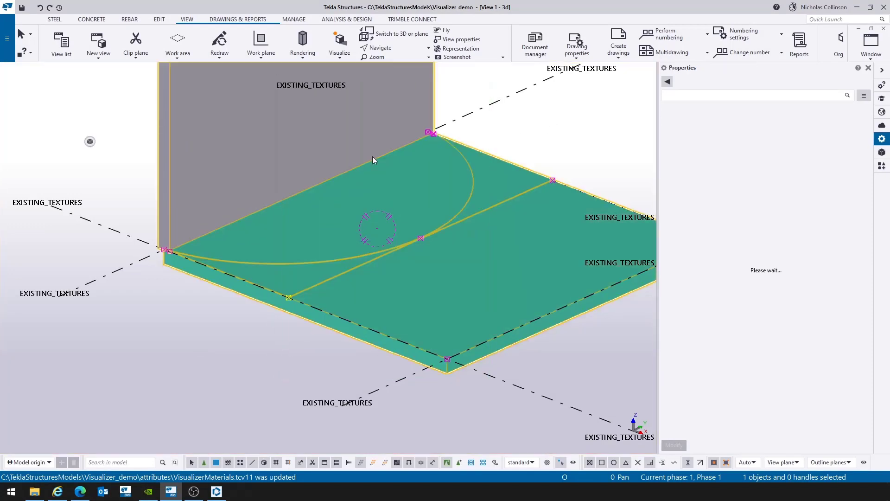
pyautogui.click(338, 55)
pyautogui.click(336, 73)
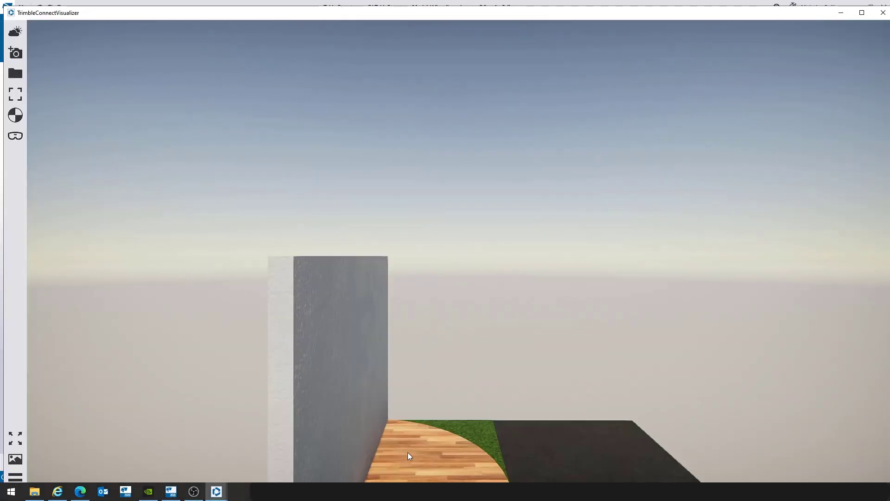
pyautogui.moveTo(405, 433); pyautogui.dragTo(399, 344)
pyautogui.moveTo(399, 344); pyautogui.dragTo(447, 291, button='middle')
pyautogui.scroll(5, 469, 299)
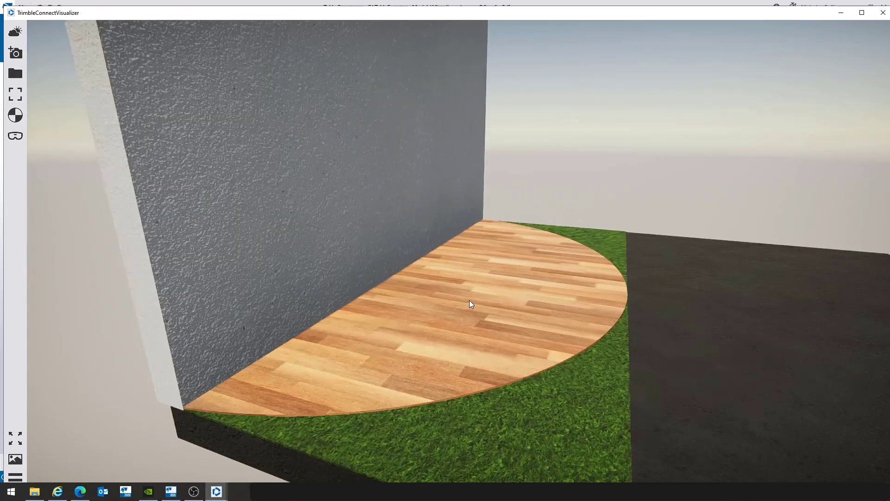
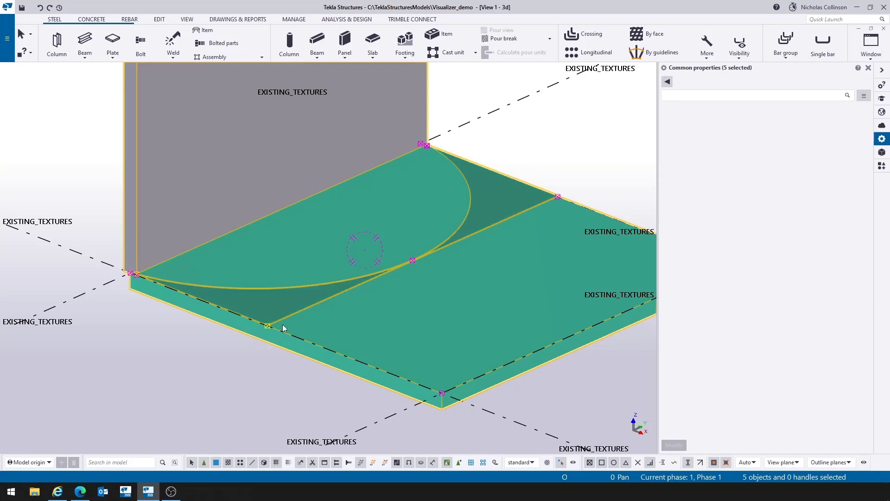
# Step: Clear the selection and select all parts of the METALS area: the base plate, three beams, columns and cross bracing
pyautogui.click(188, 415)
pyautogui.scroll(-6, 90, 326)
pyautogui.scroll(-4, 180, 427)
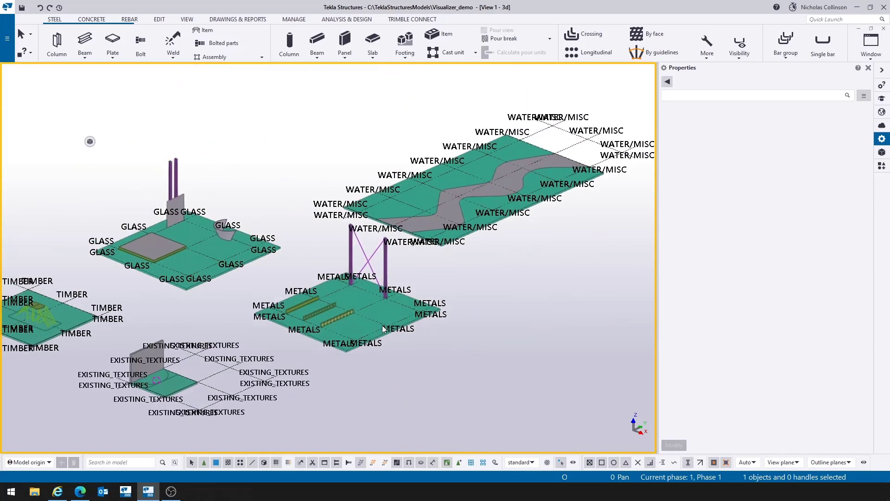
pyautogui.scroll(5, 369, 350)
pyautogui.scroll(1, 322, 269)
pyautogui.moveTo(426, 172); pyautogui.dragTo(422, 218, button='middle')
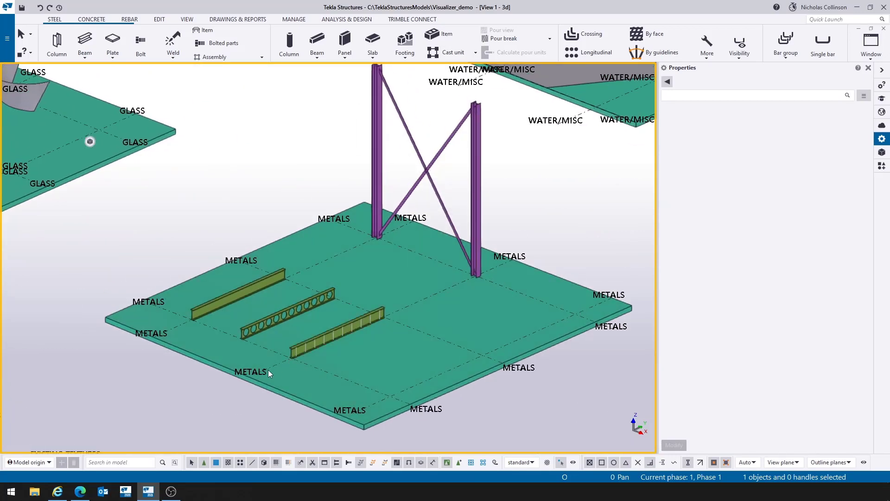
pyautogui.scroll(3, 268, 368)
pyautogui.scroll(2, 323, 249)
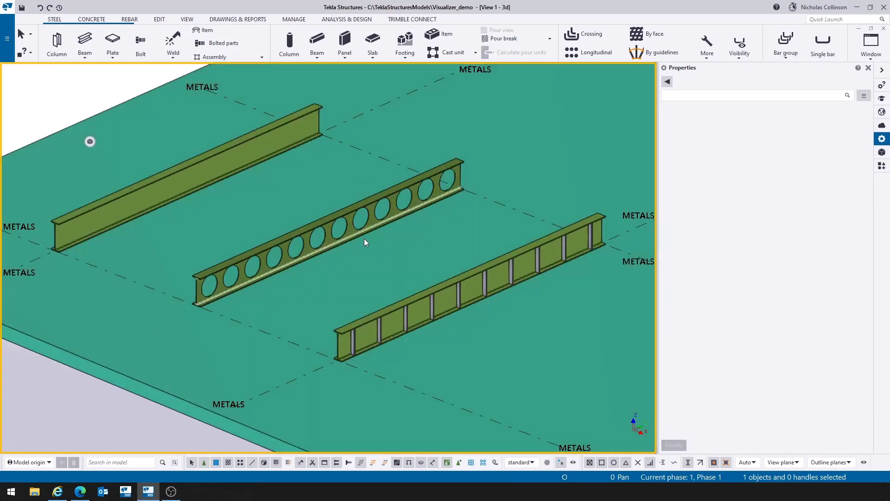
pyautogui.scroll(-5, 264, 329)
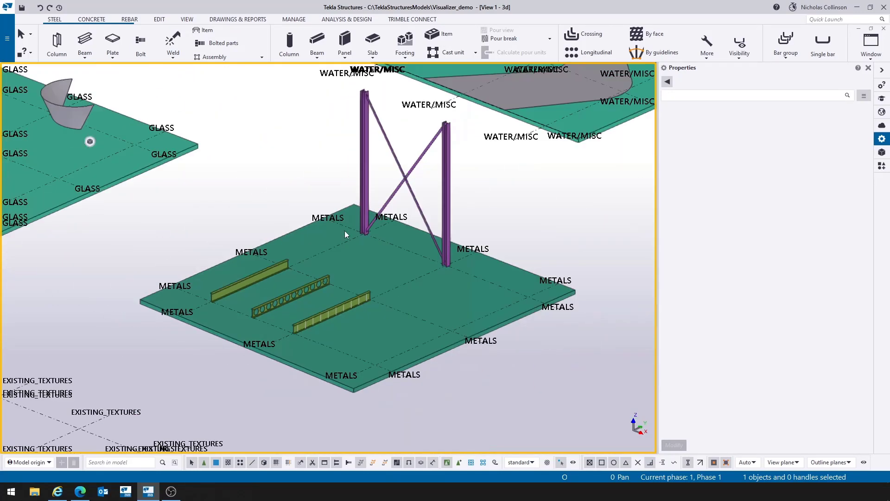
pyautogui.scroll(2, 346, 234)
pyautogui.moveTo(590, 163); pyautogui.dragTo(163, 435)
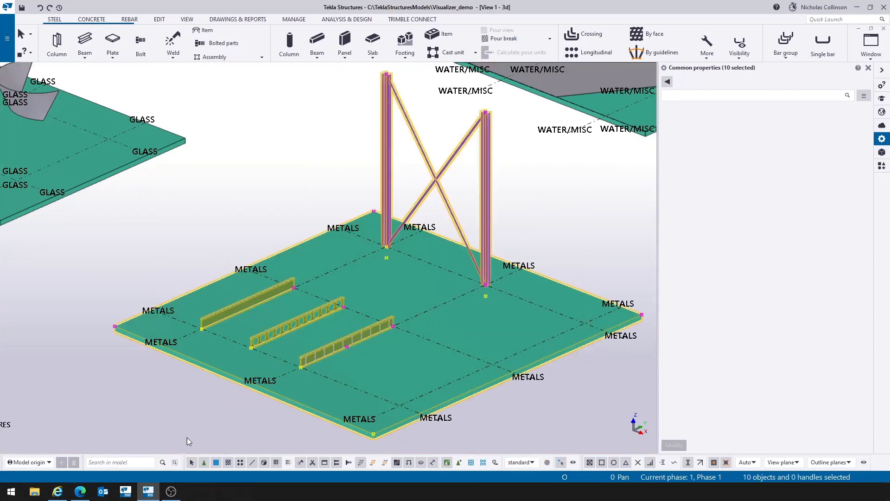
# Step: Visualize the selected METALS parts in Trimble Connect Visualizer, maximize its window and look closely at the column base
pyautogui.click(185, 20)
pyautogui.click(340, 46)
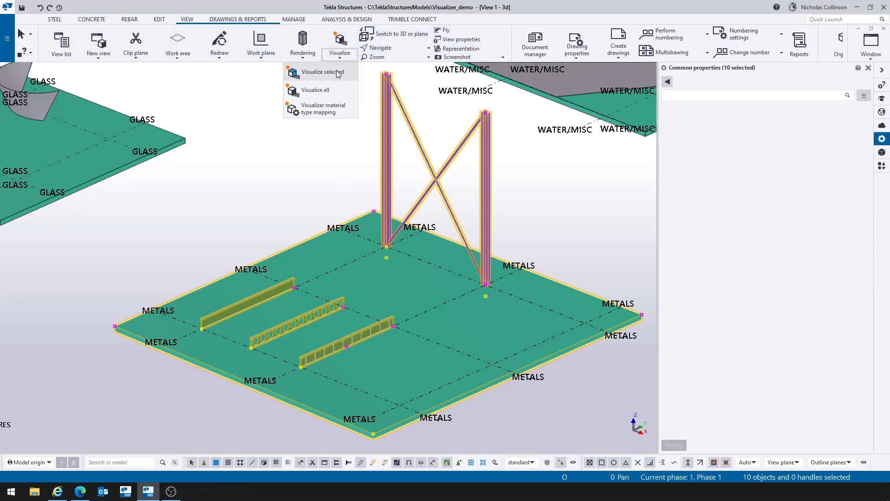
pyautogui.click(338, 72)
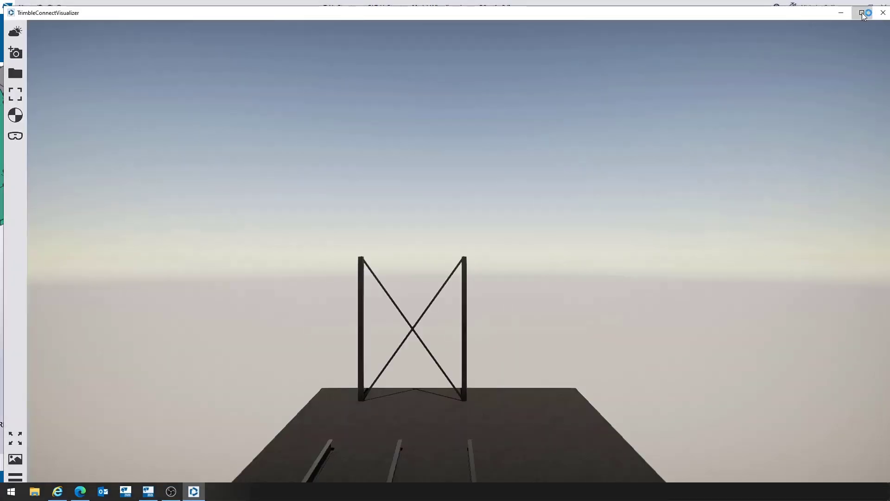
pyautogui.click(863, 13)
pyautogui.moveTo(431, 399); pyautogui.dragTo(354, 408, button='middle')
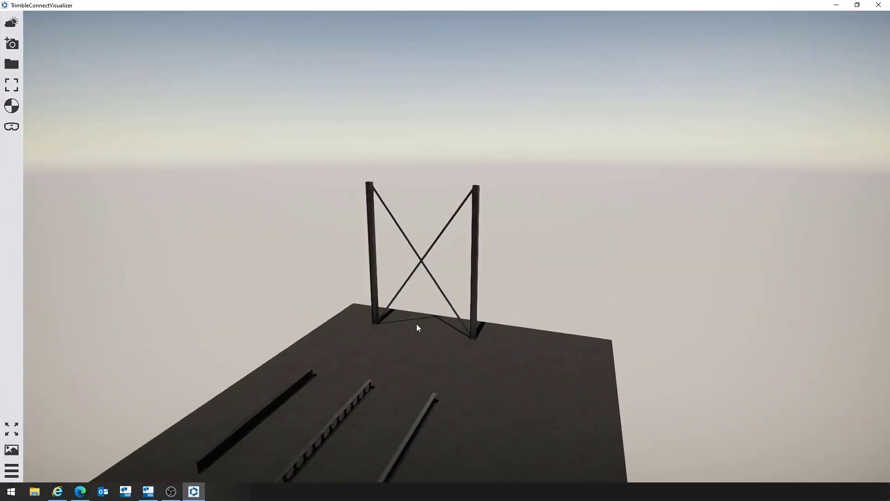
pyautogui.scroll(5, 417, 328)
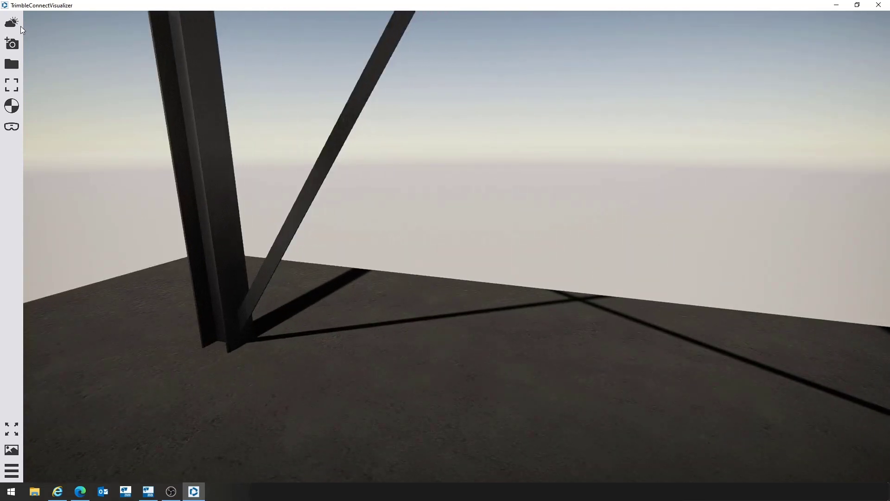
# Step: Open the environment settings, bring the beams and braced frame into view and shift the sun's horizontal direction to move the shadows
pyautogui.click(11, 23)
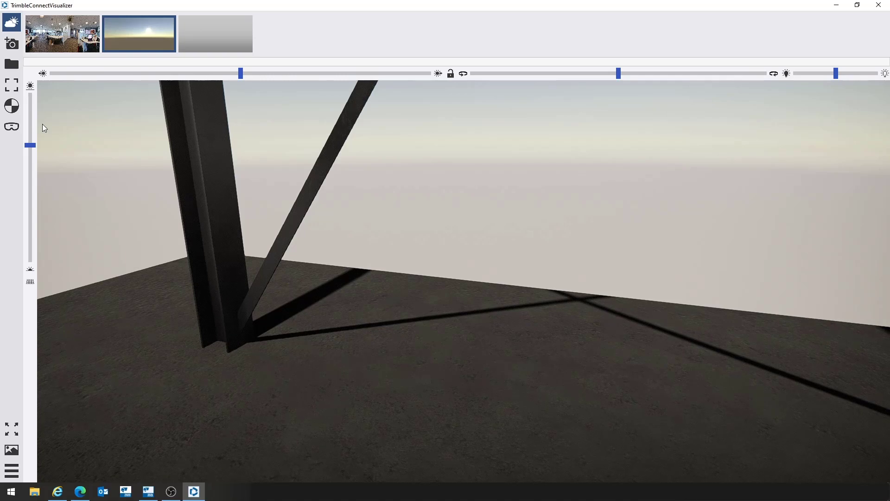
pyautogui.moveTo(245, 320); pyautogui.dragTo(344, 341)
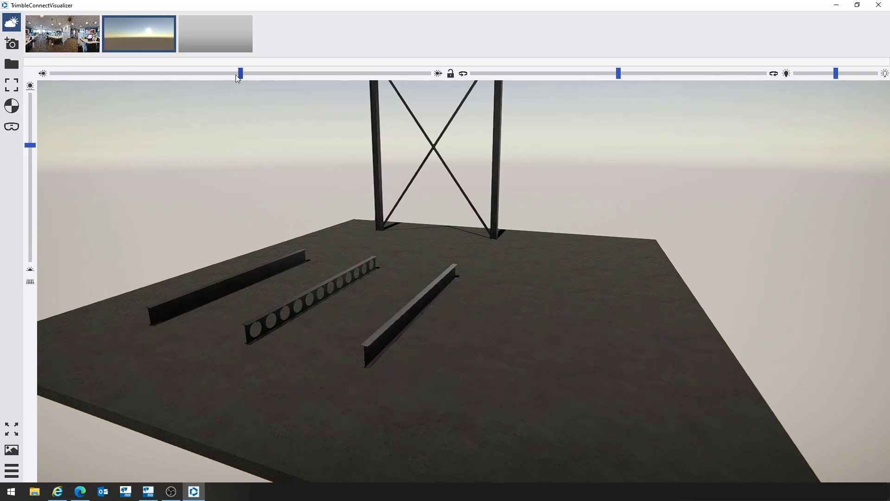
pyautogui.moveTo(236, 75); pyautogui.dragTo(330, 74)
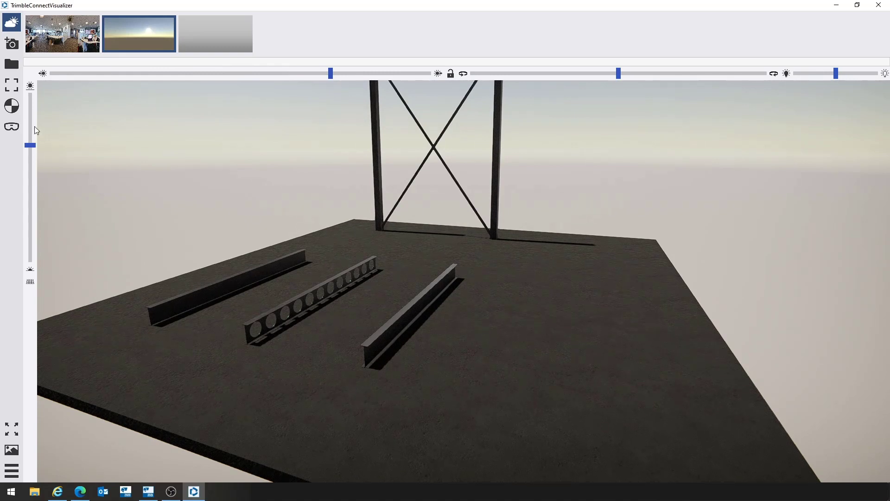
pyautogui.click(343, 72)
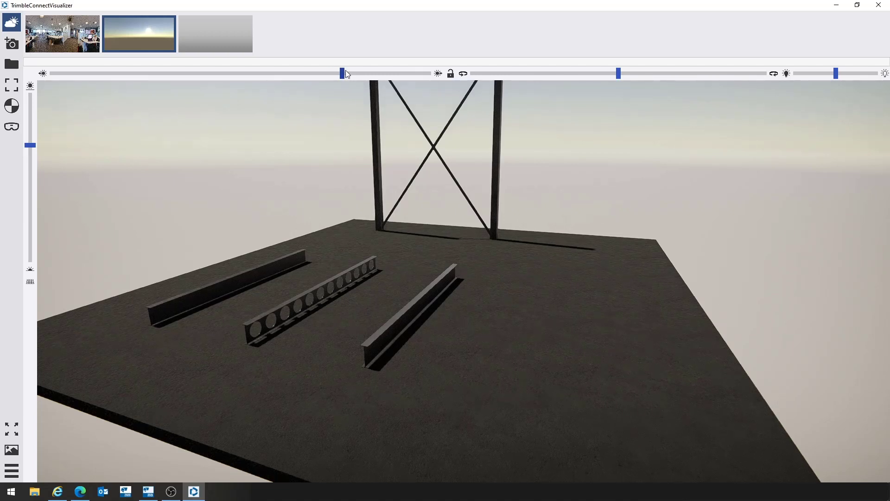
pyautogui.click(341, 74)
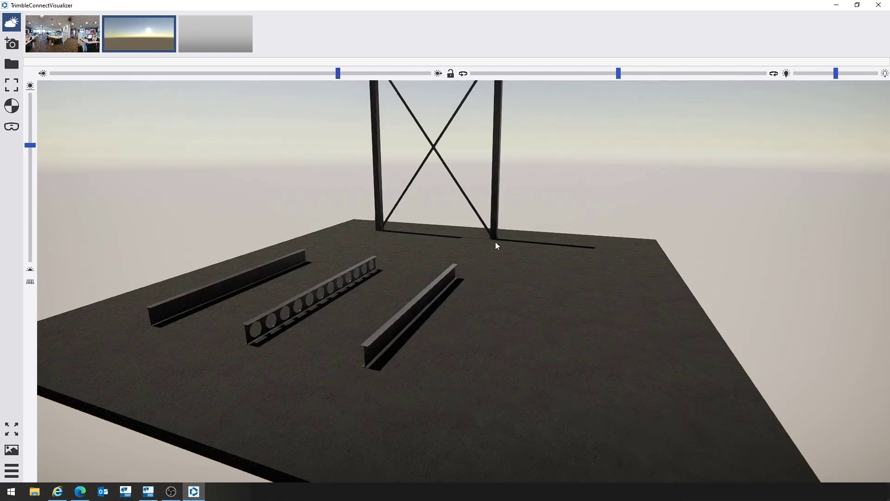
# Step: Lower the sun to near the horizon and shift its horizontal direction while viewing the METALS beams from low down
pyautogui.moveTo(31, 142); pyautogui.dragTo(37, 224)
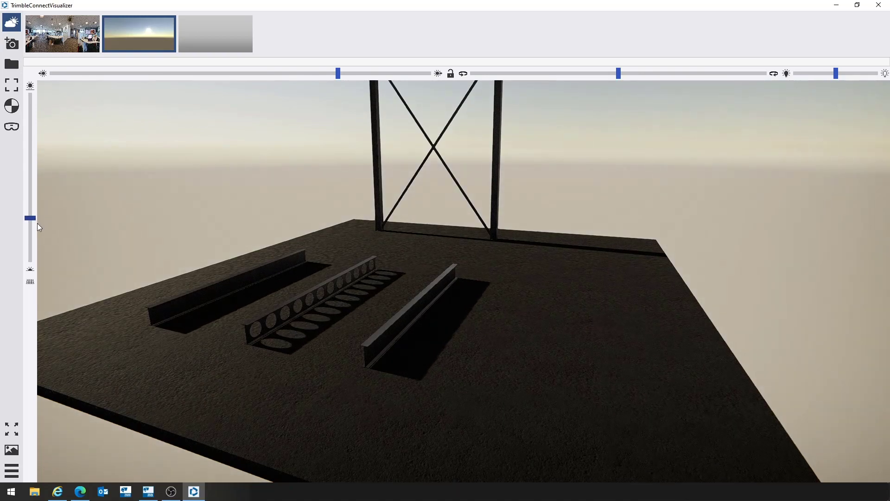
pyautogui.moveTo(378, 308); pyautogui.dragTo(293, 289)
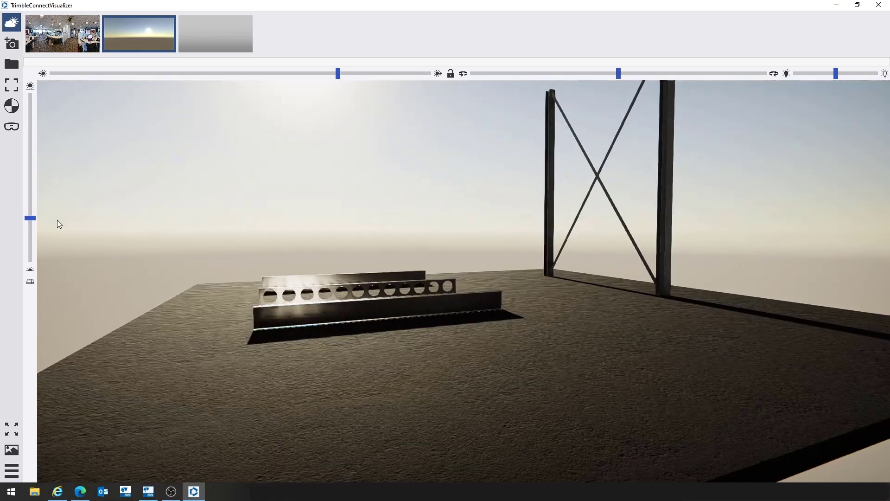
pyautogui.moveTo(31, 220); pyautogui.dragTo(33, 246)
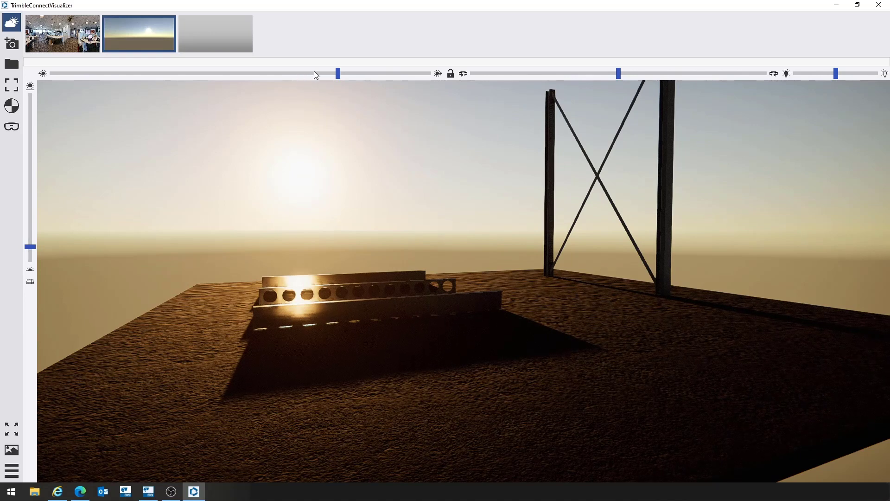
pyautogui.moveTo(313, 73); pyautogui.dragTo(358, 63)
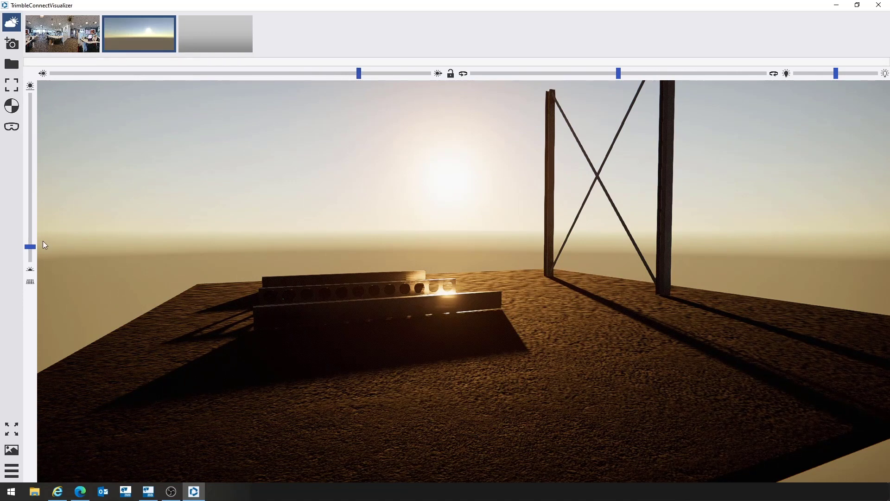
# Step: Swing the sun's horizontal direction to the other side, raise it high and view the METALS platform from above
pyautogui.click(229, 73)
pyautogui.moveTo(31, 230); pyautogui.dragTo(38, 121)
pyautogui.moveTo(451, 328); pyautogui.dragTo(477, 350)
pyautogui.moveTo(306, 330)
pyautogui.mouseDown()
pyautogui.moveTo(355, 328)
pyautogui.moveTo(320, 321)
pyautogui.mouseUp()
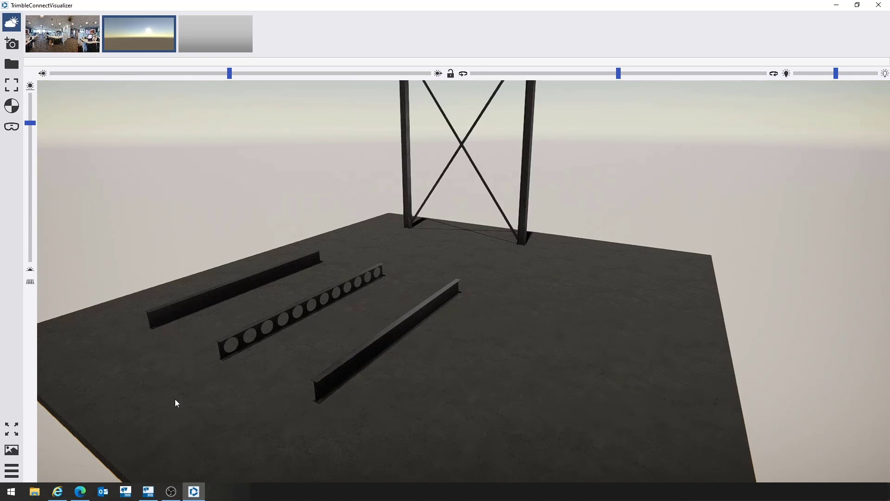
# Step: Open the presentation image strip and save two camera views of the METALS platform from different sides
pyautogui.click(13, 452)
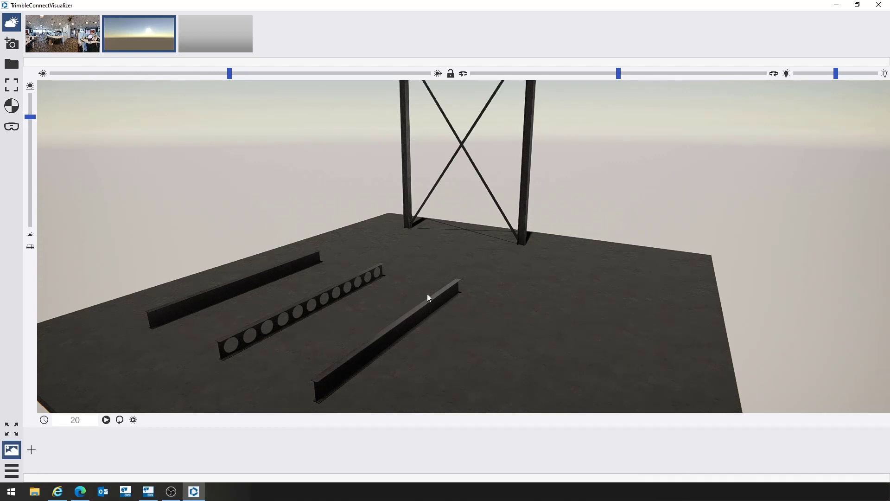
pyautogui.moveTo(401, 231); pyautogui.dragTo(387, 309)
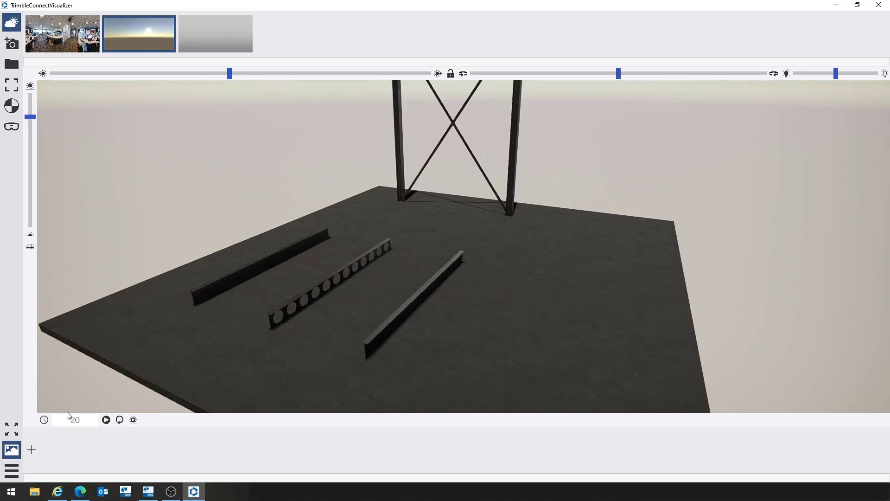
pyautogui.click(55, 458)
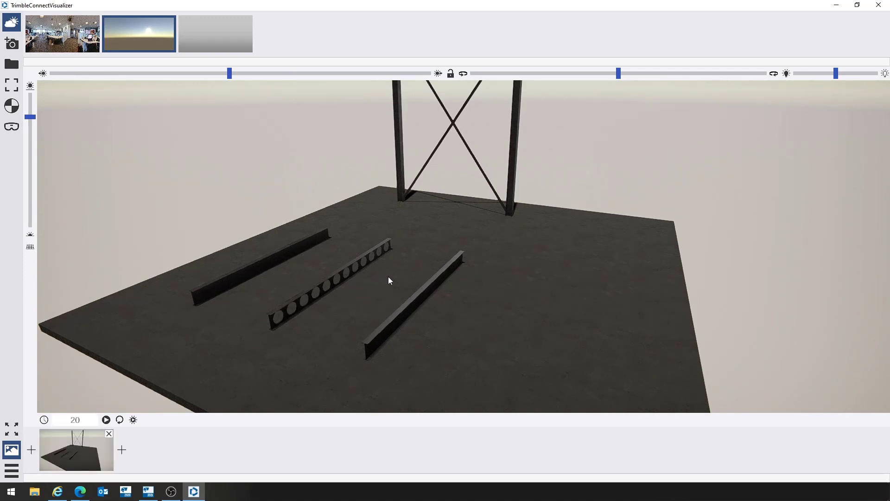
pyautogui.moveTo(388, 277); pyautogui.dragTo(516, 271)
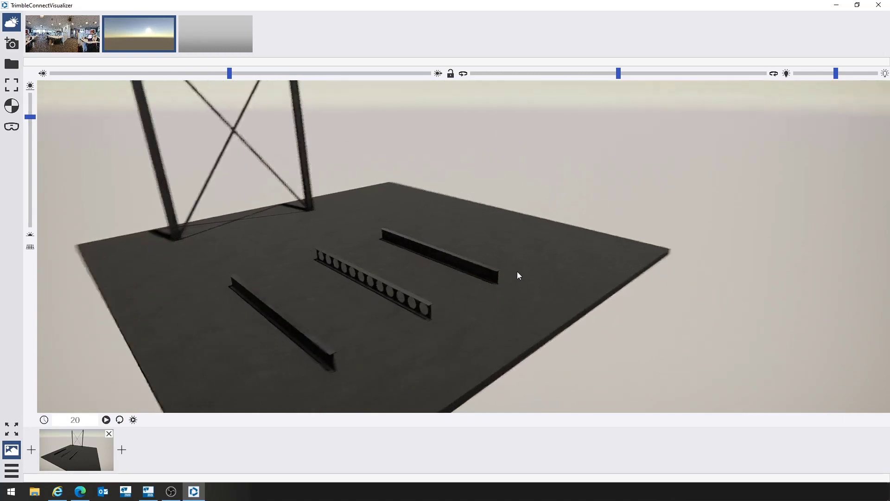
pyautogui.click(122, 450)
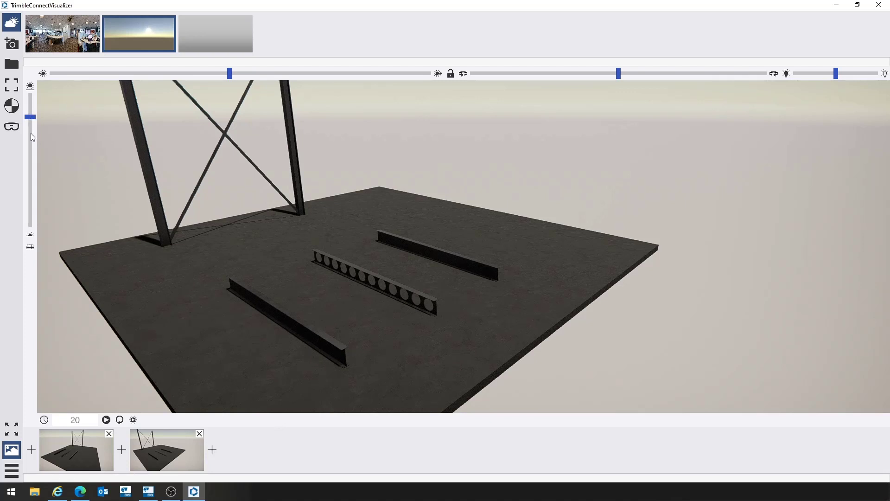
# Step: Lower the sun, shift its horizontal direction and save the same camera position as a third view
pyautogui.moveTo(33, 137); pyautogui.dragTo(18, 195)
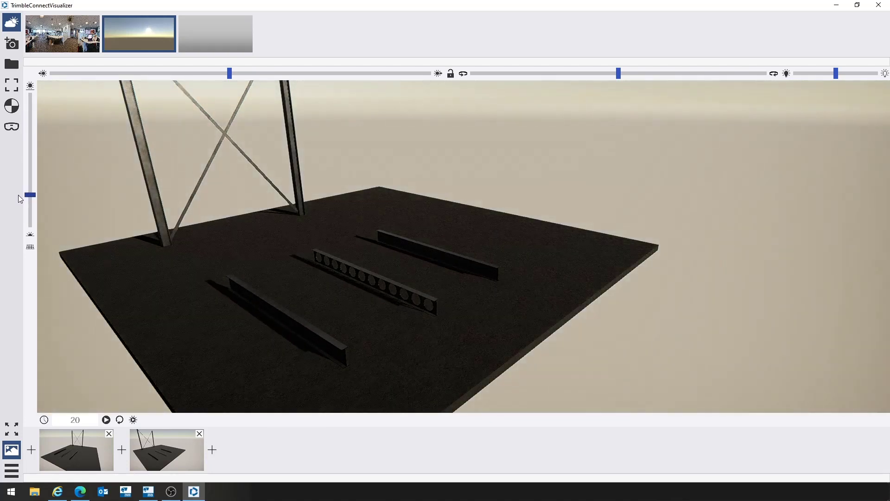
pyautogui.moveTo(235, 72); pyautogui.dragTo(326, 71)
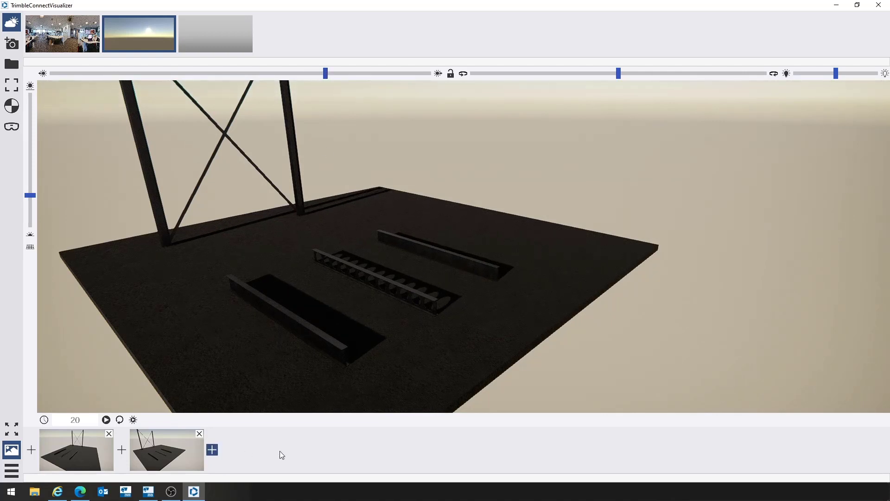
# Step: Recall each of the three saved views, return to the first one and play the view sequence
pyautogui.click(90, 444)
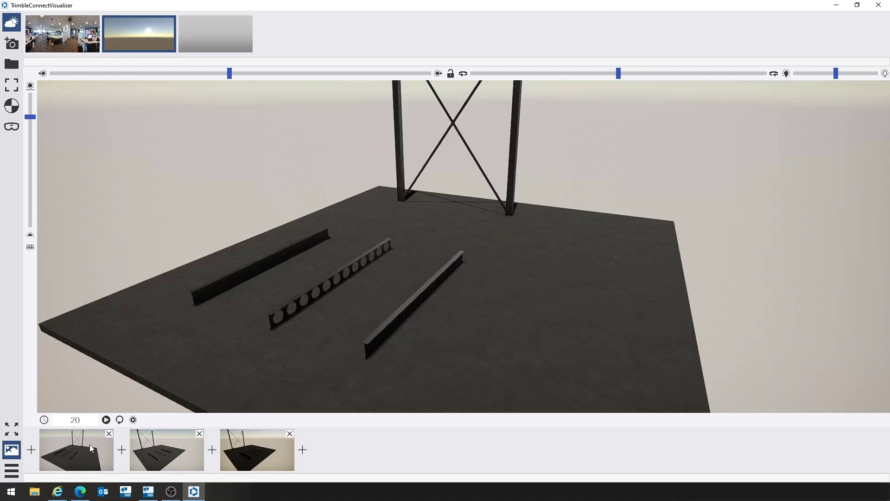
pyautogui.click(163, 450)
pyautogui.click(250, 459)
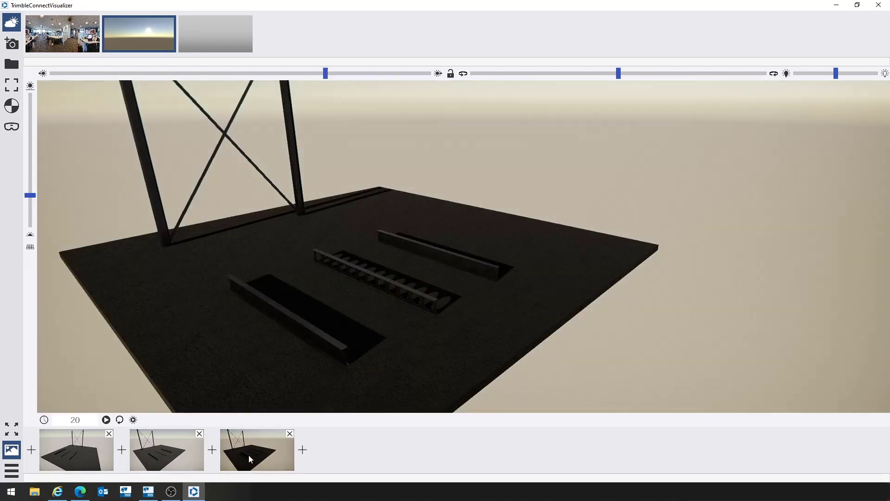
pyautogui.click(76, 444)
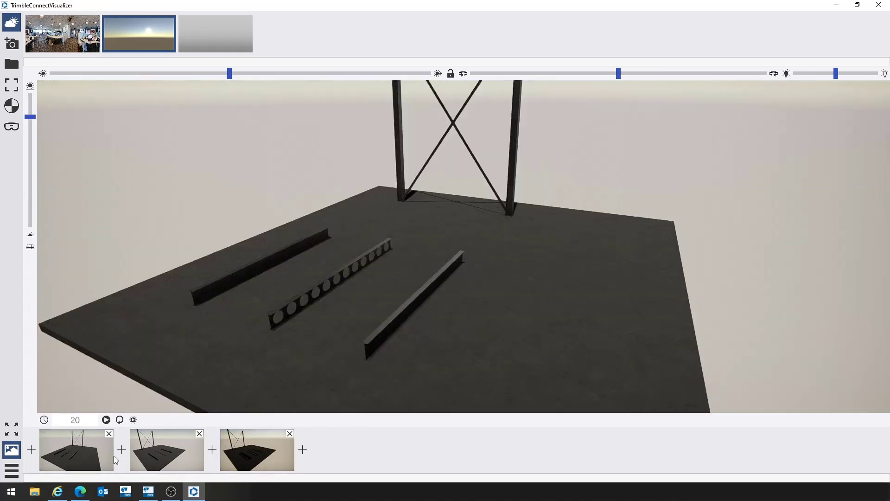
pyautogui.click(106, 420)
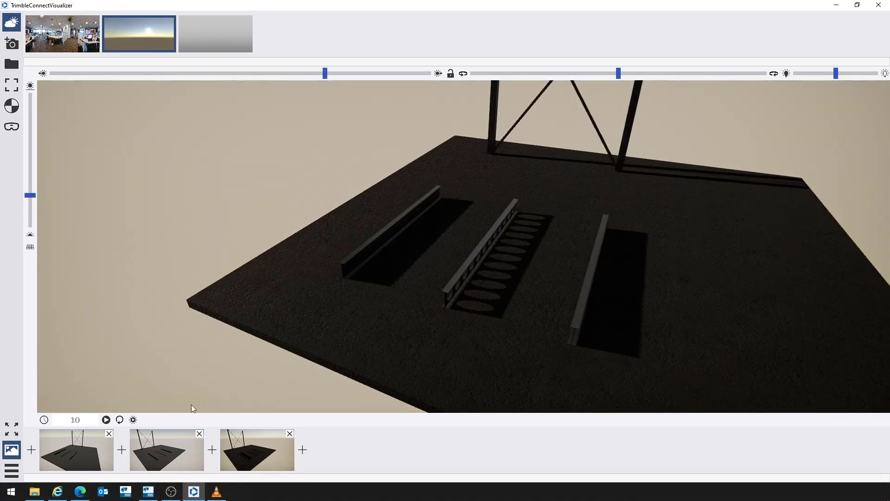
# Step: Enable the sun lighting option for the saved view sequence, play the animation and toggle the option again
pyautogui.moveTo(468, 320); pyautogui.dragTo(378, 297)
pyautogui.click(133, 420)
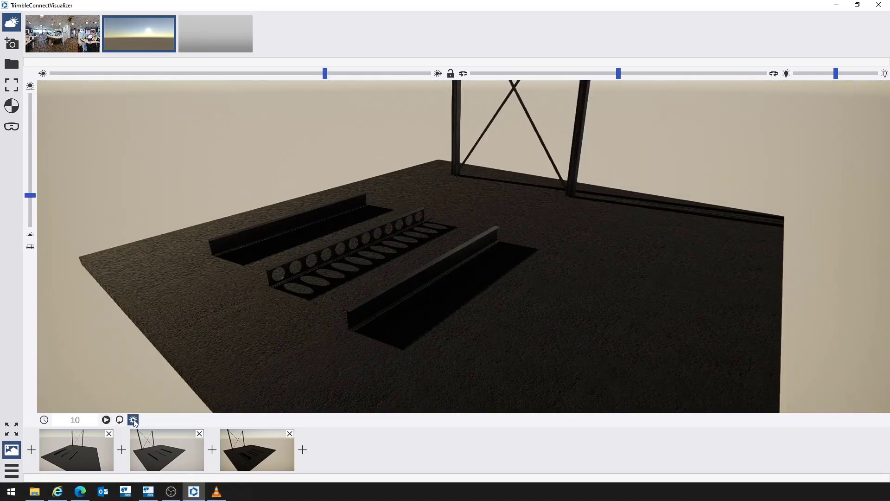
pyautogui.doubleClick(85, 421)
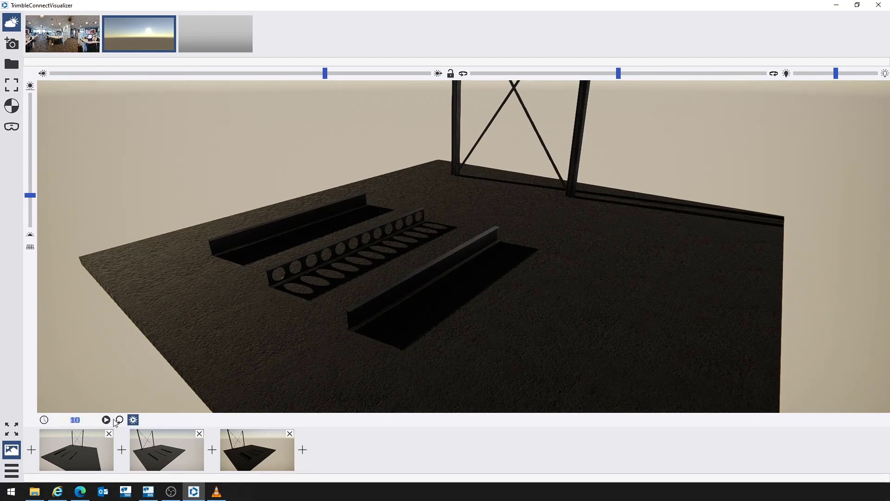
pyautogui.click(134, 421)
pyautogui.click(106, 420)
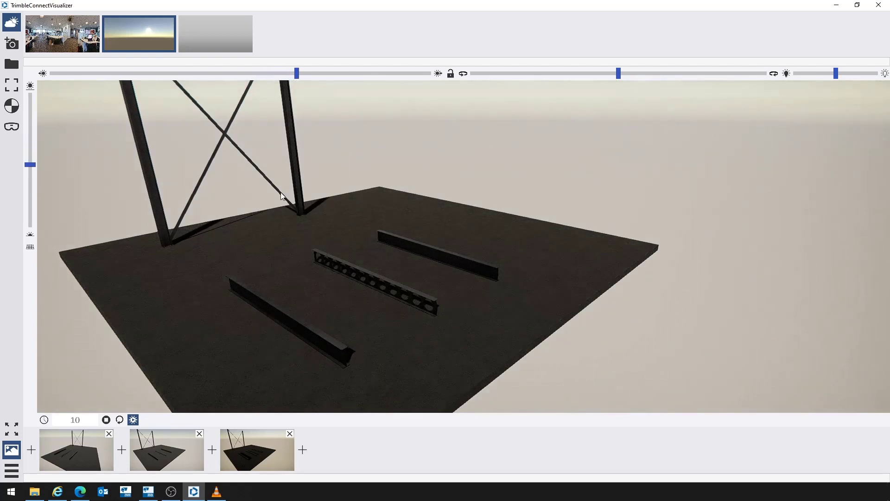
pyautogui.click(134, 420)
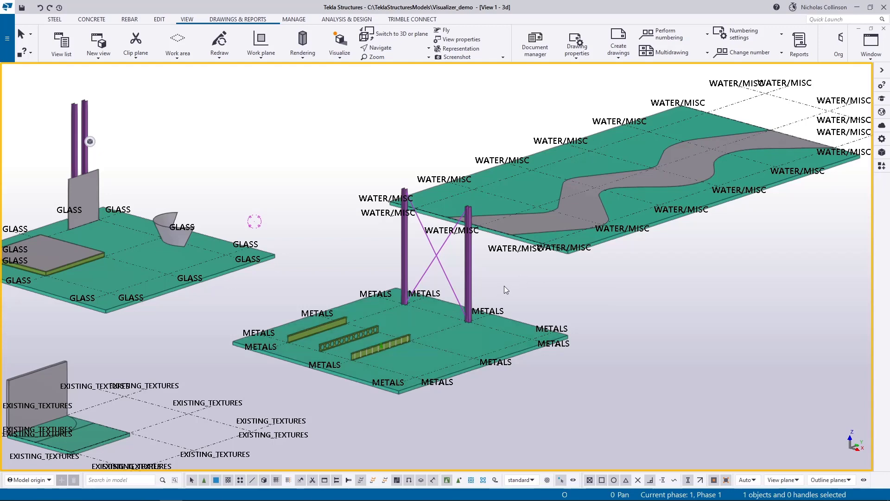
# Step: Switch to File Explorer and open the Skyboxes folder inside Pictures\TrimbleConnectVisualizer
pyautogui.press('super+e')
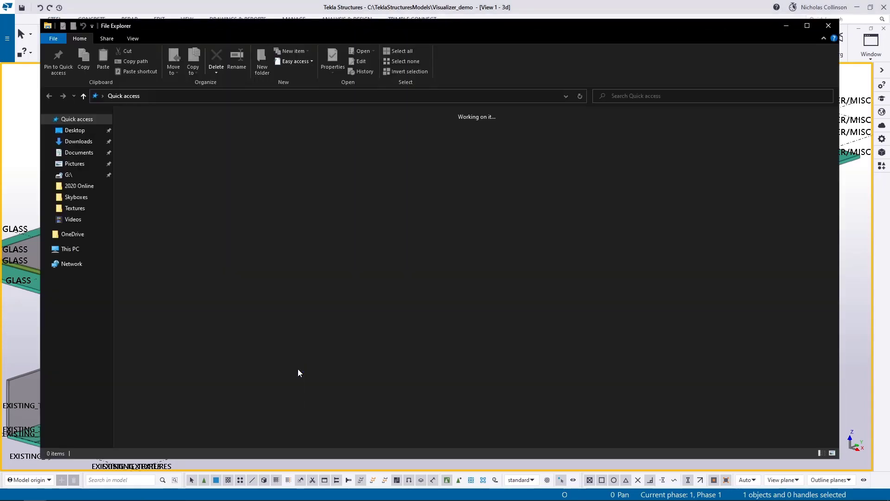
pyautogui.click(74, 164)
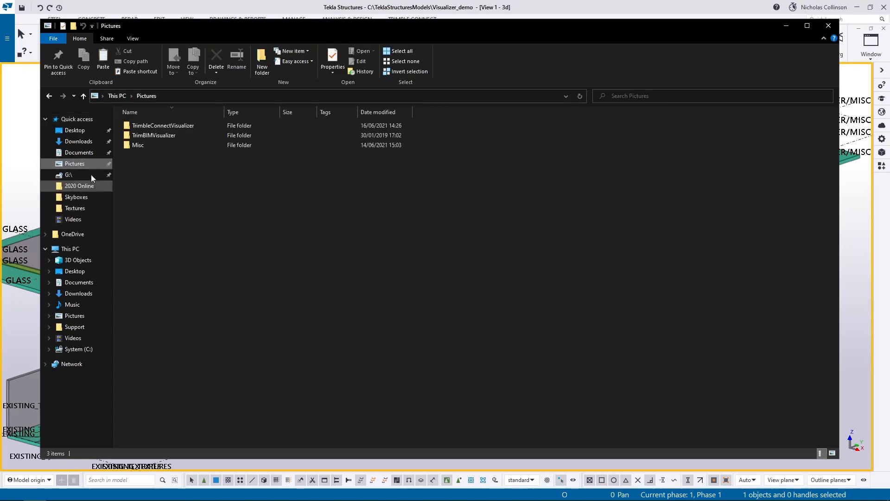
pyautogui.doubleClick(171, 126)
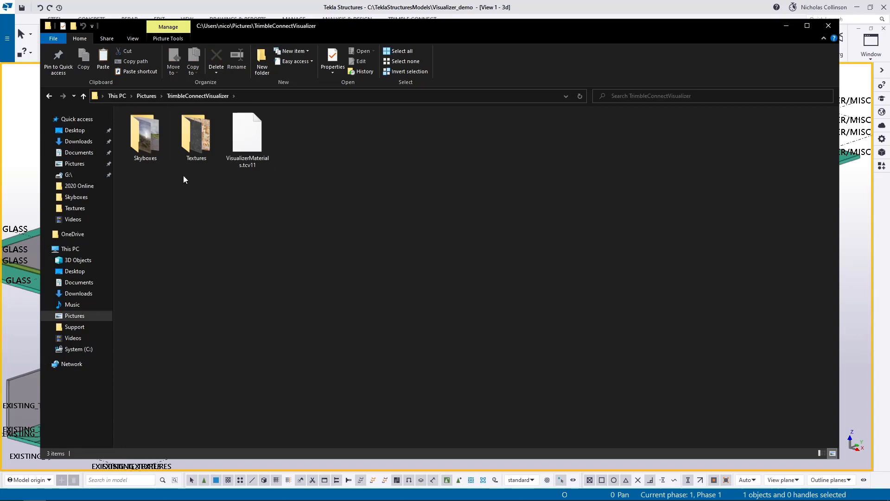
pyautogui.doubleClick(149, 138)
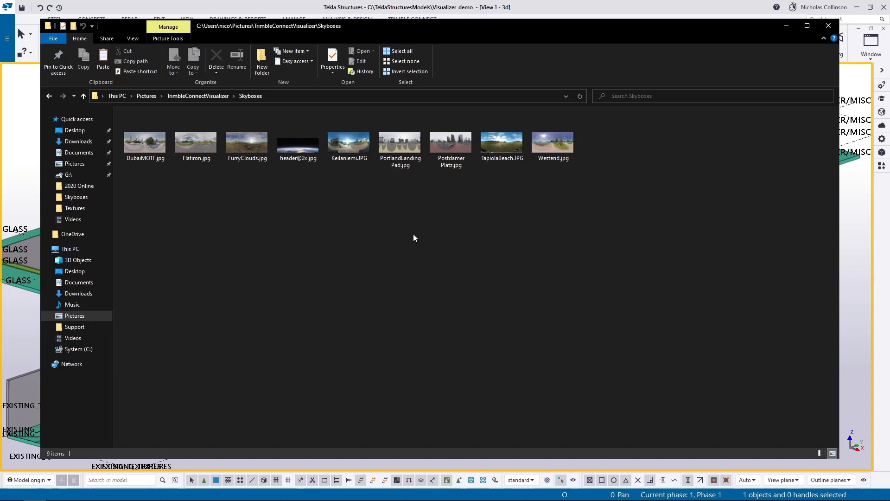
# Step: Open DubaiMOTF.jpg, look through the skybox panoramas up to Westend.jpg, and return to Tekla Structures
pyautogui.click(149, 149)
pyautogui.doubleClick(149, 150)
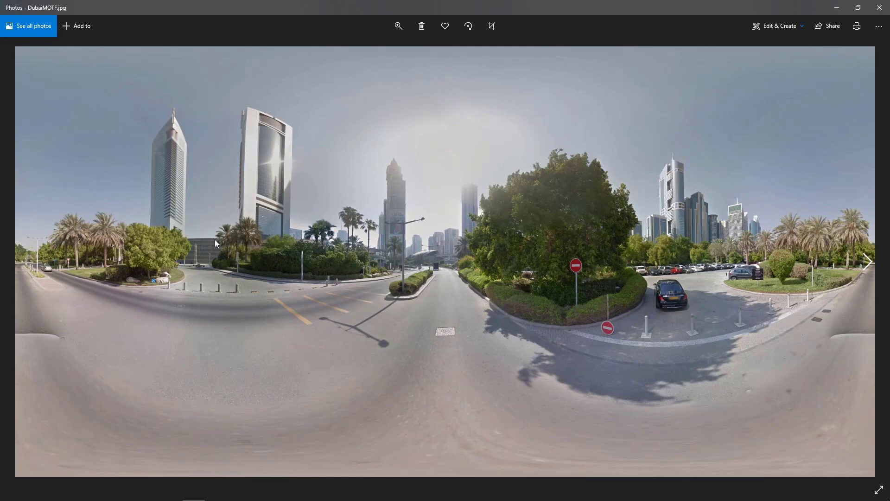
pyautogui.press('Right')
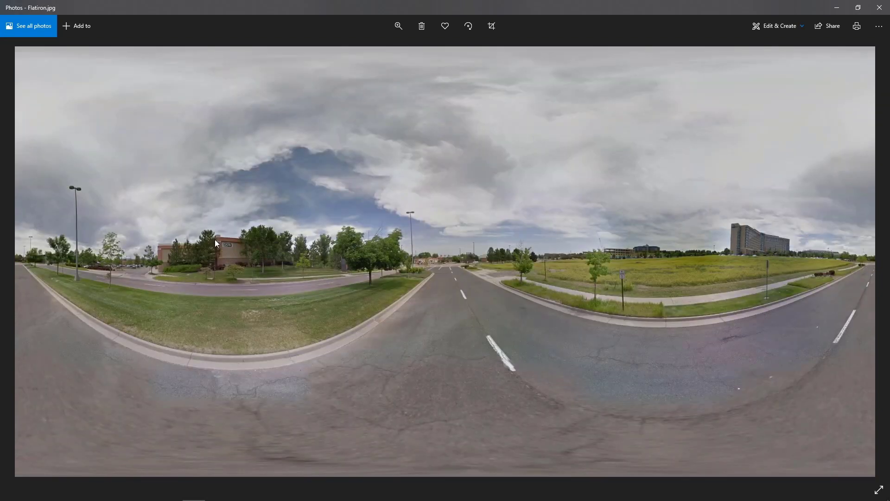
pyautogui.press('Right')
pyautogui.press('Right')
pyautogui.press('Right')
pyautogui.press('Right')
pyautogui.press('Right')
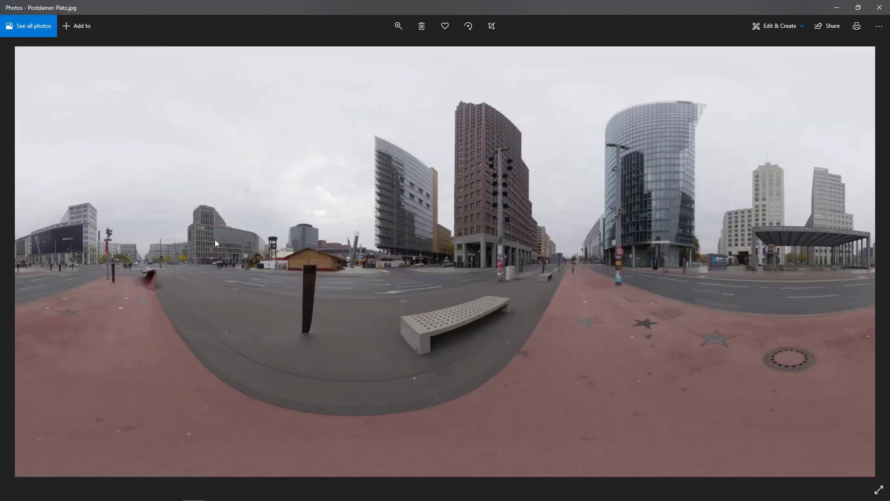
pyautogui.press('Right')
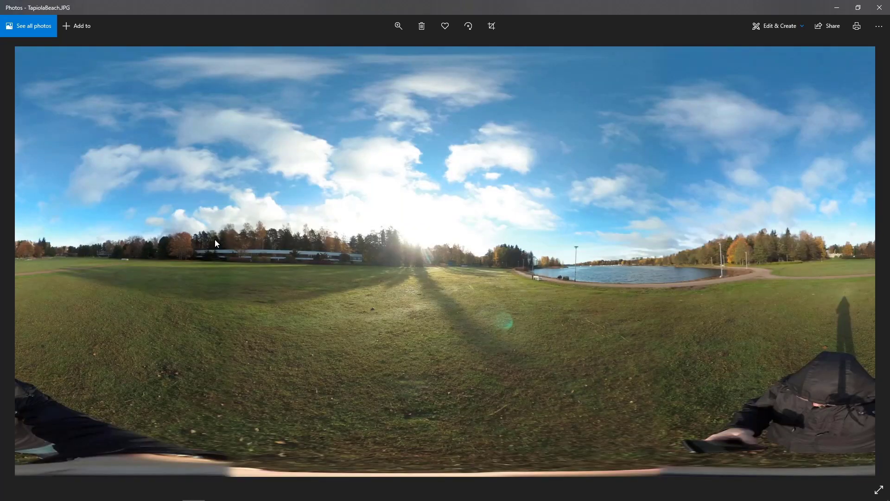
pyautogui.press('Right')
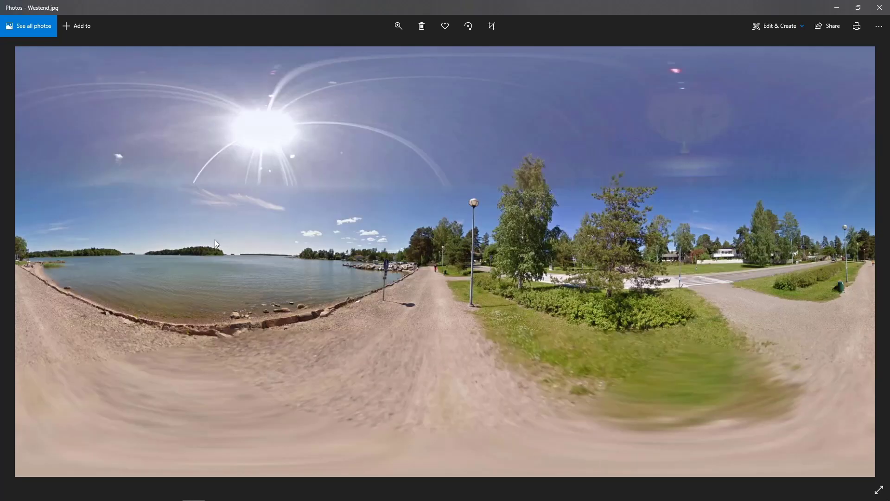
pyautogui.click(880, 8)
pyautogui.click(833, 7)
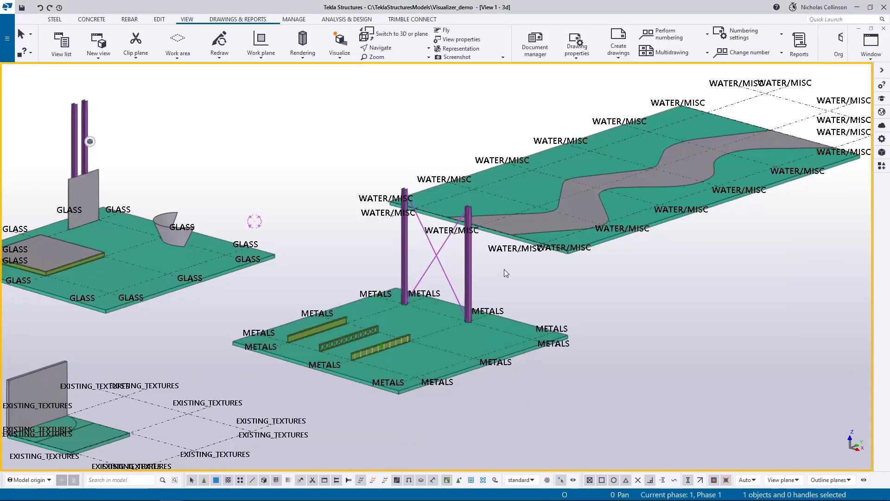
# Step: Select all METALS parts in the model and visualize the selection in Trimble Connect Visualizer
pyautogui.moveTo(503, 269); pyautogui.dragTo(296, 401)
pyautogui.click(340, 52)
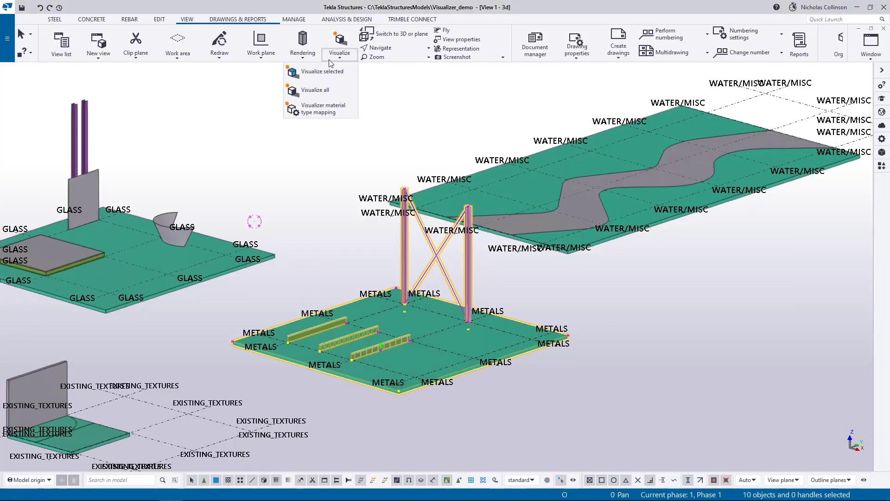
pyautogui.click(332, 73)
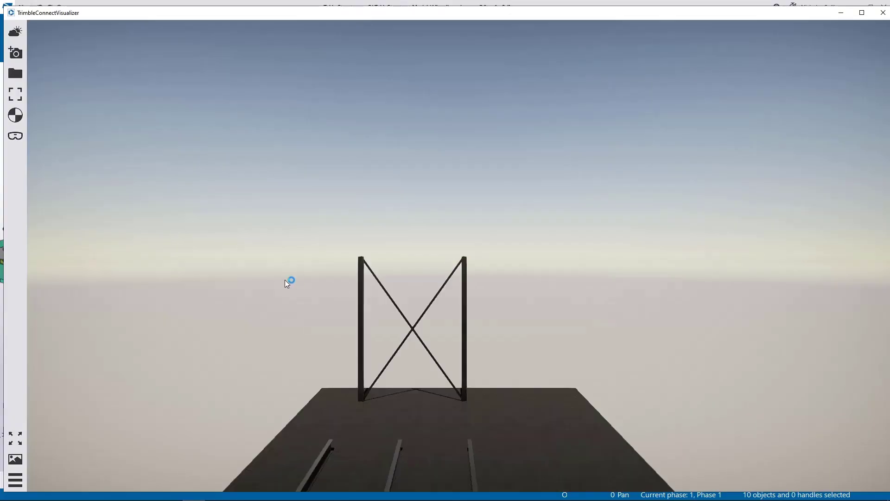
# Step: Show the environment settings and apply the first skybox, the city street panorama with palm trees, behind the model
pyautogui.click(17, 38)
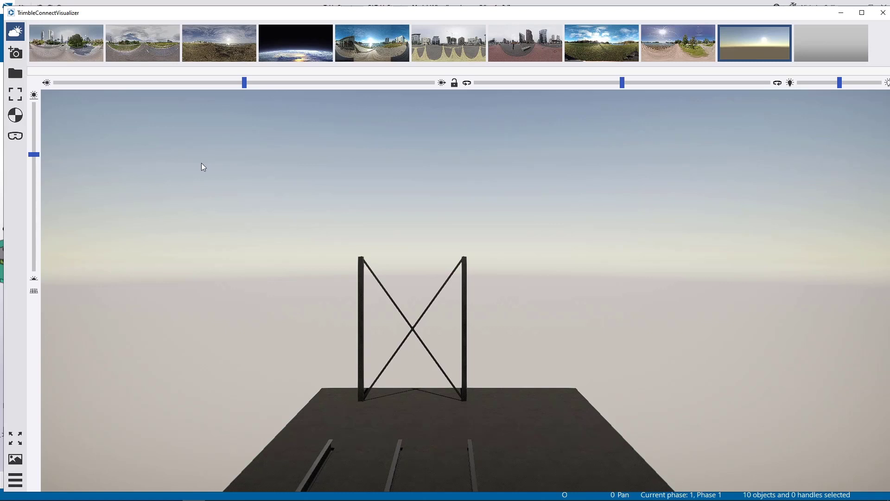
pyautogui.scroll(-2, 396, 395)
pyautogui.scroll(-5, 389, 377)
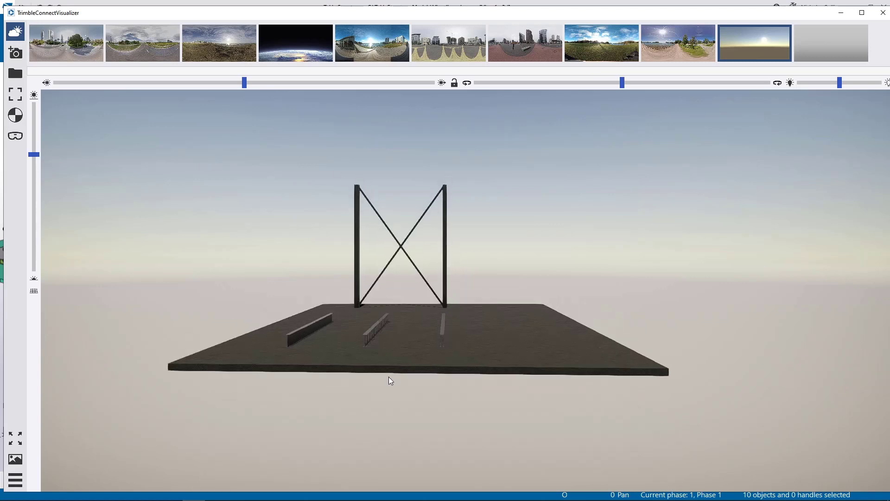
pyautogui.moveTo(365, 395); pyautogui.dragTo(405, 332)
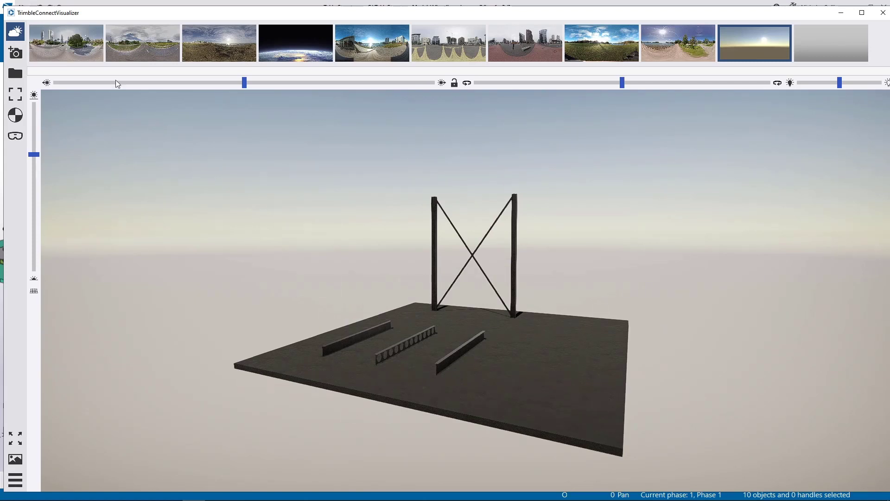
pyautogui.click(69, 47)
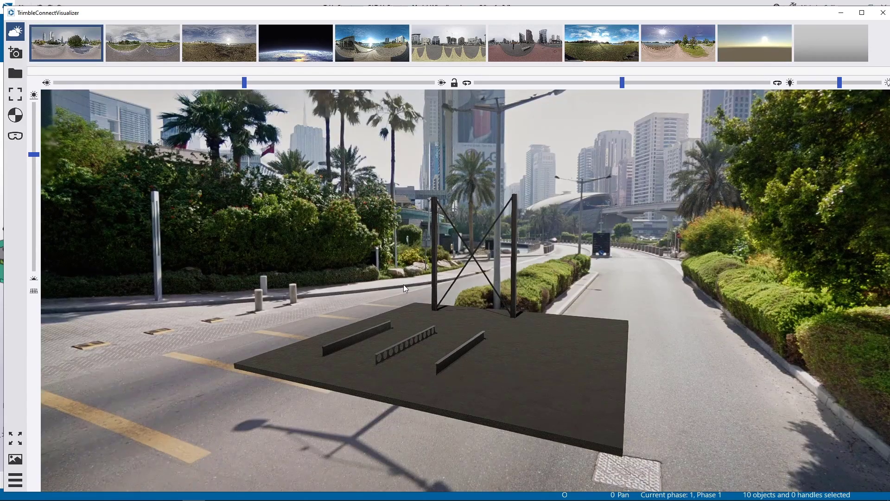
# Step: Examine the steel parts and slab at several distances and angles against the palm-lined city street panorama
pyautogui.scroll(-4, 404, 288)
pyautogui.scroll(8, 413, 334)
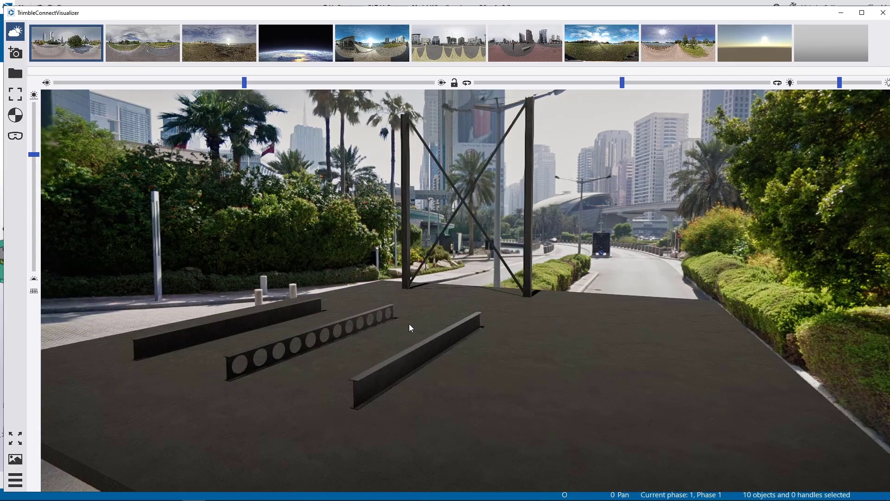
pyautogui.scroll(-8, 409, 325)
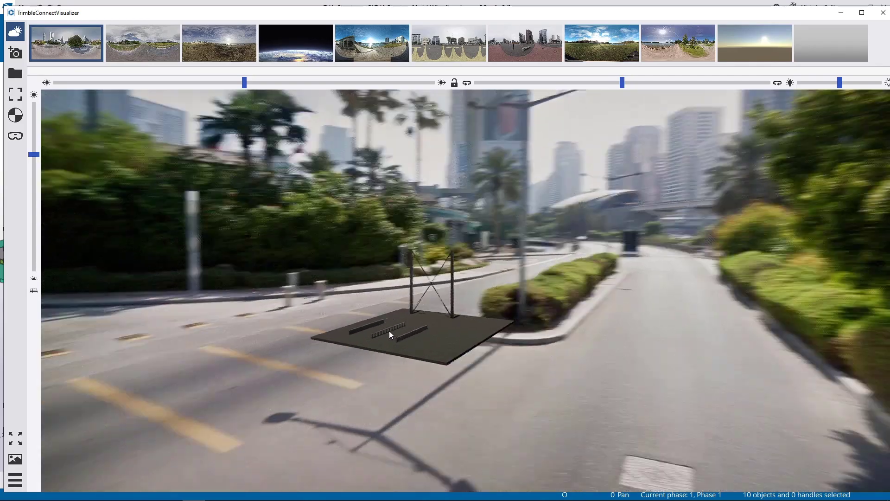
pyautogui.moveTo(389, 330); pyautogui.dragTo(394, 350)
pyautogui.scroll(5, 410, 317)
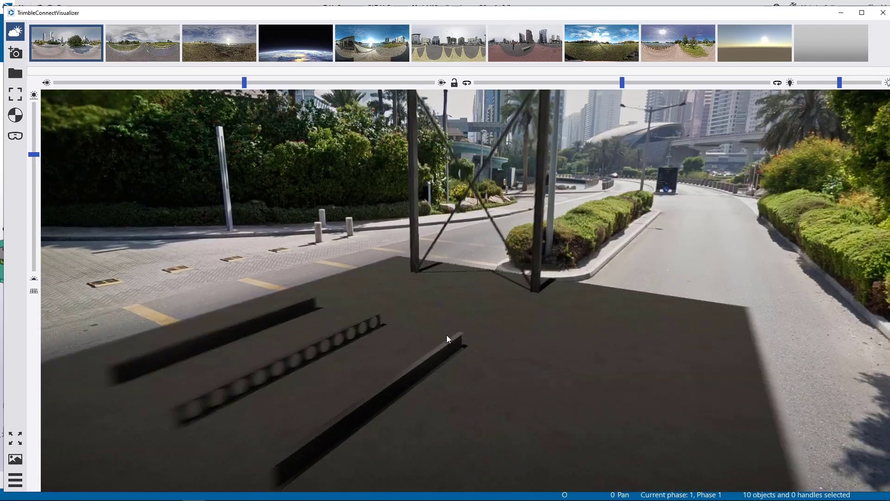
pyautogui.scroll(4, 447, 335)
pyautogui.scroll(-8, 414, 312)
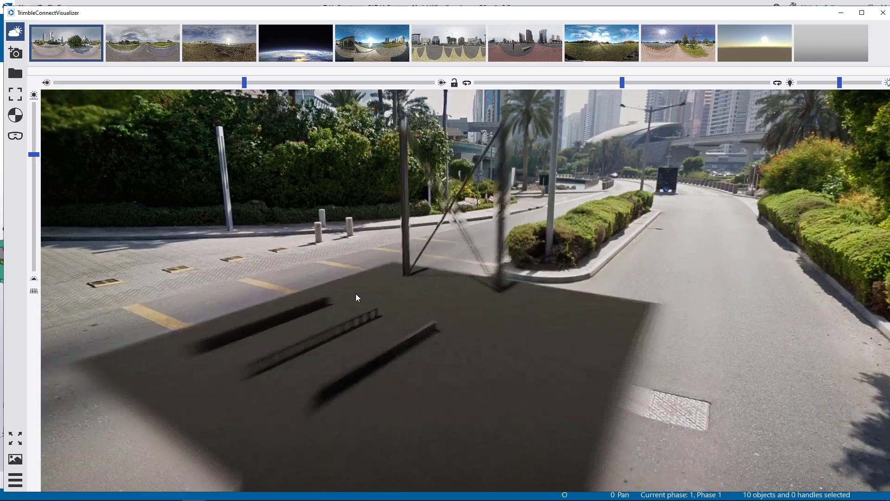
pyautogui.scroll(-3, 371, 299)
pyautogui.scroll(4, 386, 303)
pyautogui.moveTo(377, 279); pyautogui.dragTo(257, 299)
pyautogui.scroll(5, 248, 287)
pyautogui.scroll(-4, 274, 291)
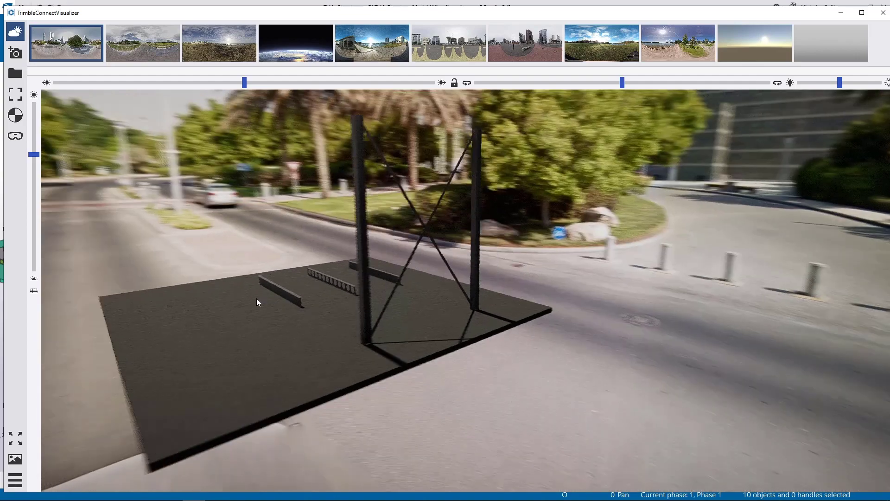
pyautogui.scroll(5, 261, 297)
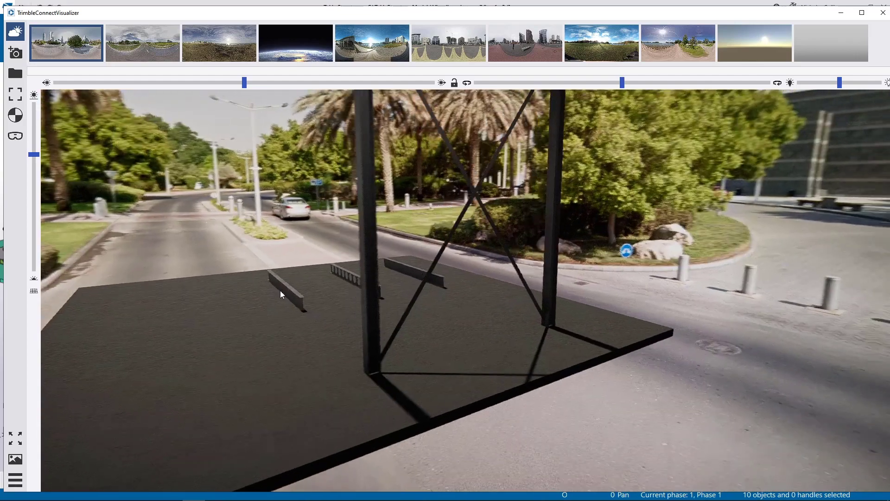
pyautogui.scroll(5, 280, 290)
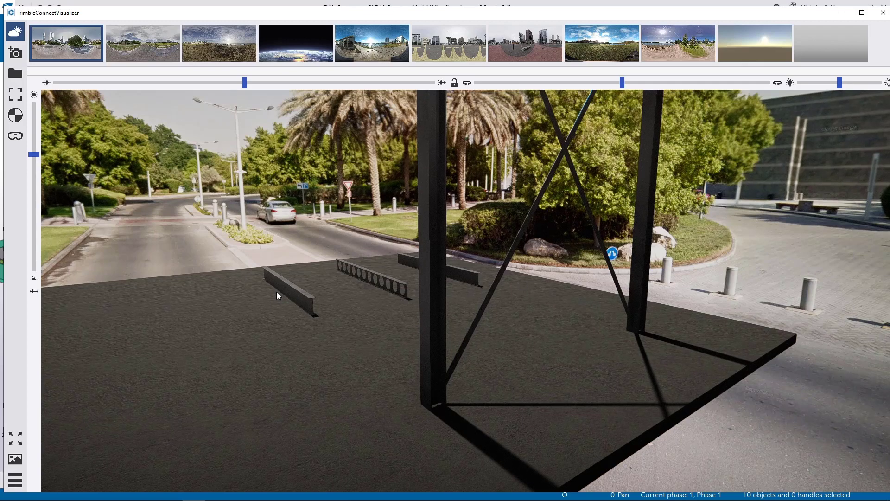
# Step: Apply the second skybox, the cloudy roadside panorama, and place the model in view on the grass strip beside the curb
pyautogui.click(154, 42)
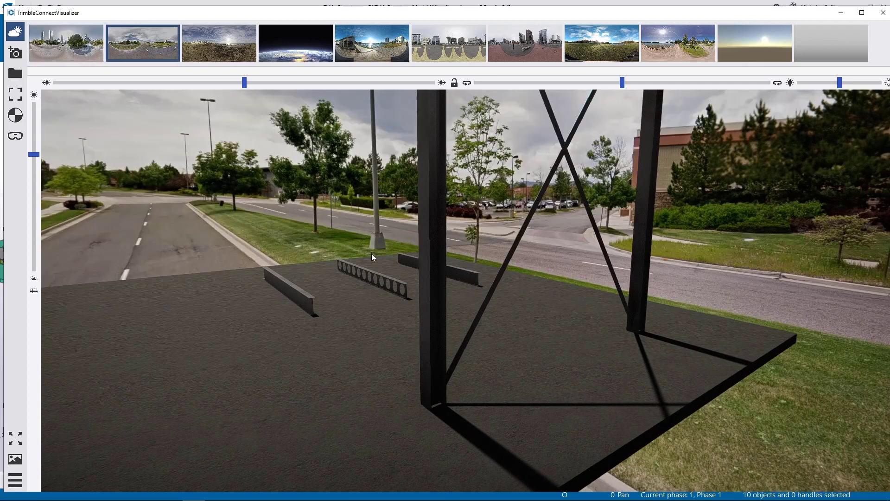
pyautogui.scroll(-5, 460, 284)
pyautogui.moveTo(371, 253); pyautogui.dragTo(538, 346, button='middle')
pyautogui.scroll(1, 450, 311)
pyautogui.scroll(-2, 470, 297)
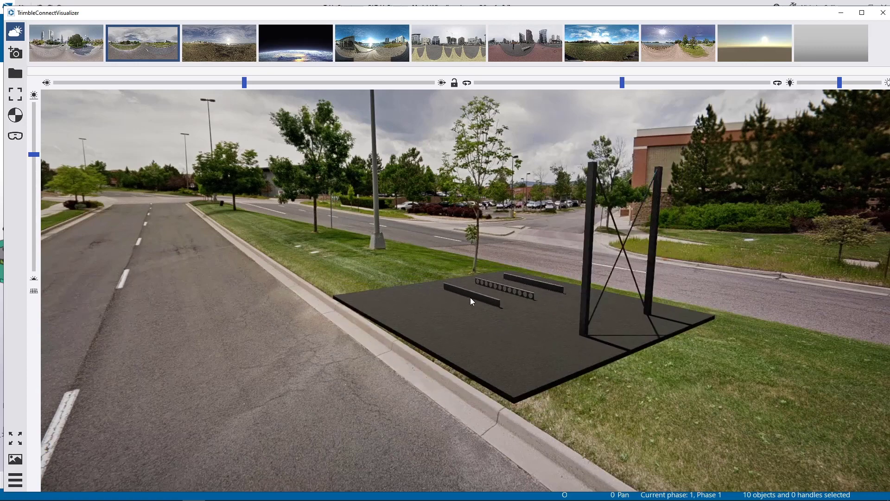
pyautogui.scroll(-1, 470, 297)
pyautogui.moveTo(352, 246); pyautogui.dragTo(540, 338, button='middle')
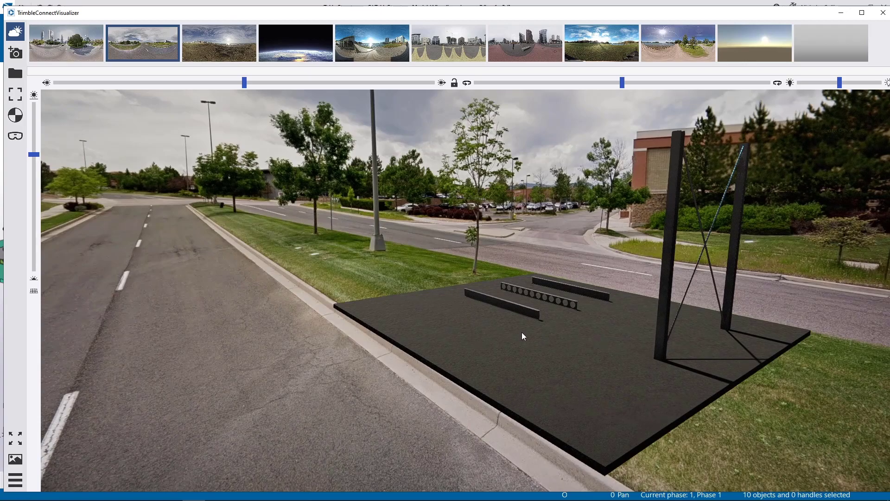
# Step: Examine the model from other sides of the roadside panorama, including the yellow field and the grass verge along the curb
pyautogui.moveTo(521, 332); pyautogui.dragTo(888, 320)
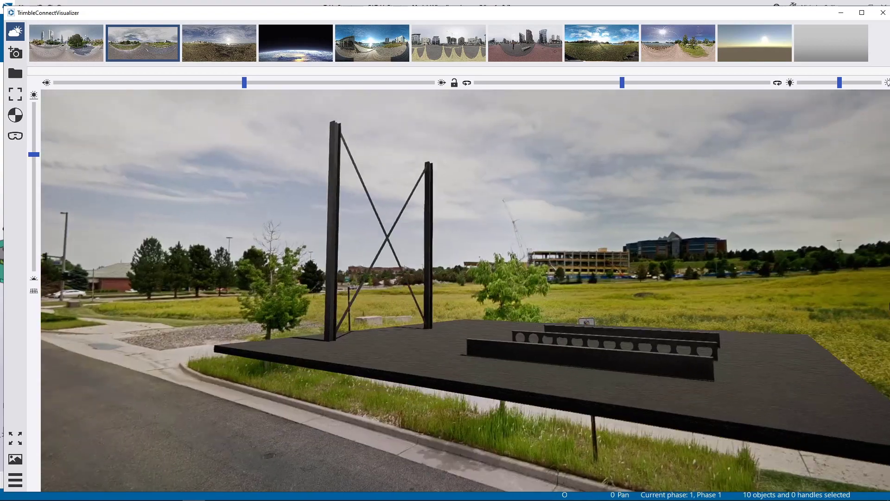
pyautogui.scroll(-5, 566, 227)
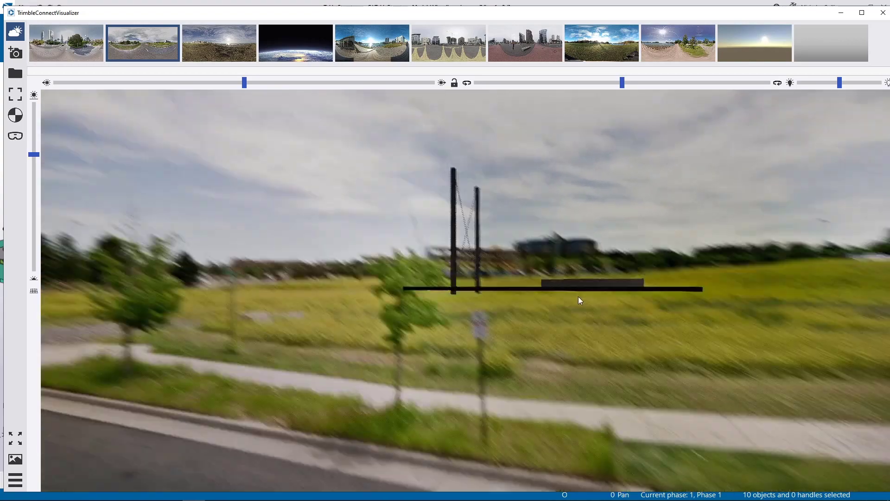
pyautogui.scroll(-3, 574, 245)
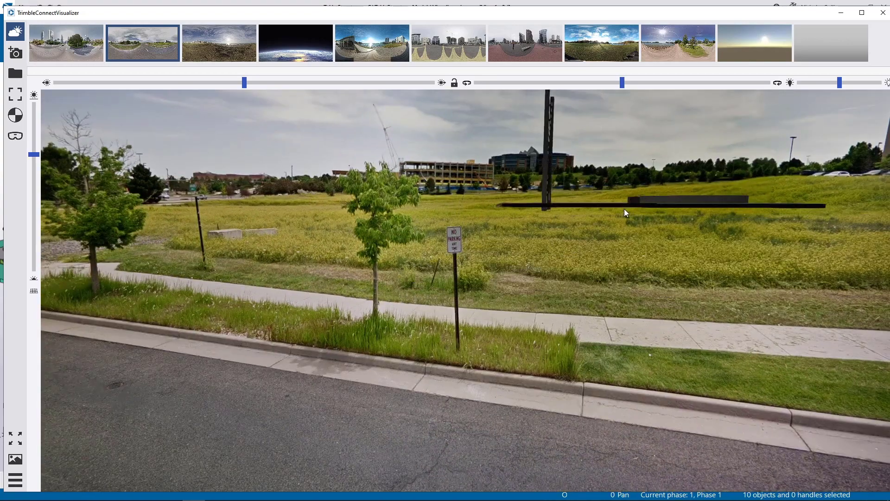
pyautogui.scroll(4, 625, 209)
pyautogui.scroll(-3, 613, 190)
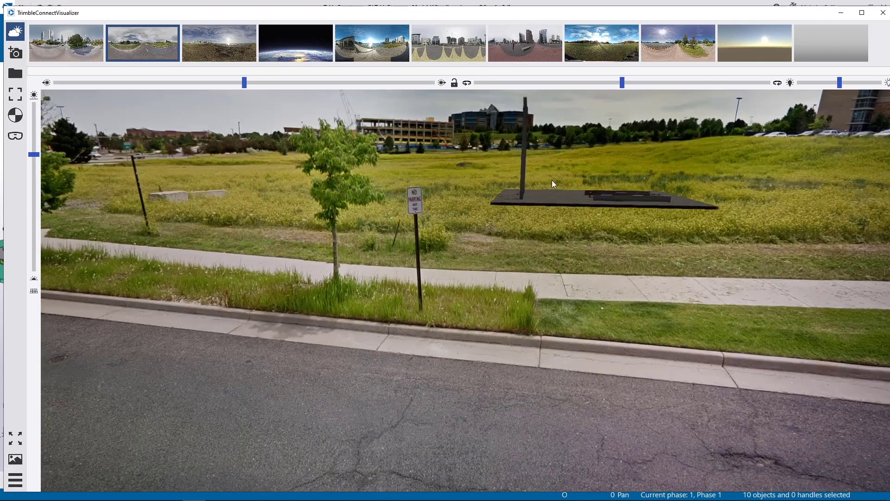
pyautogui.moveTo(552, 180); pyautogui.dragTo(288, 224)
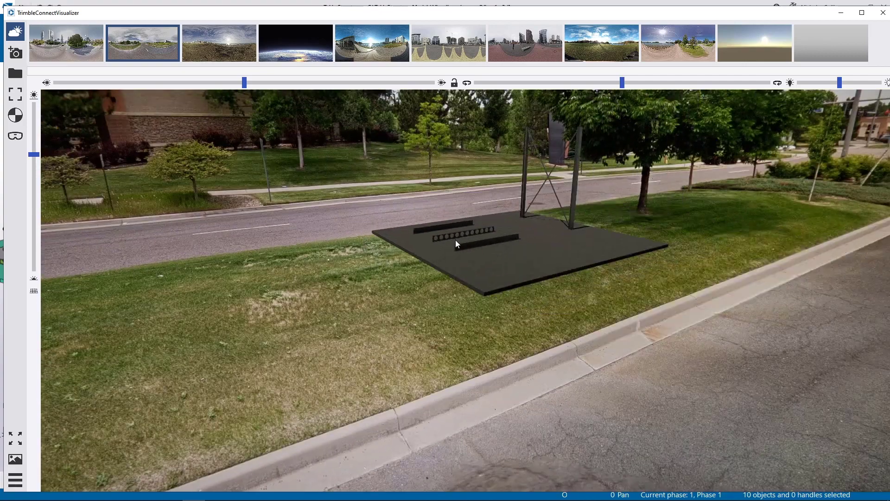
pyautogui.scroll(5, 452, 260)
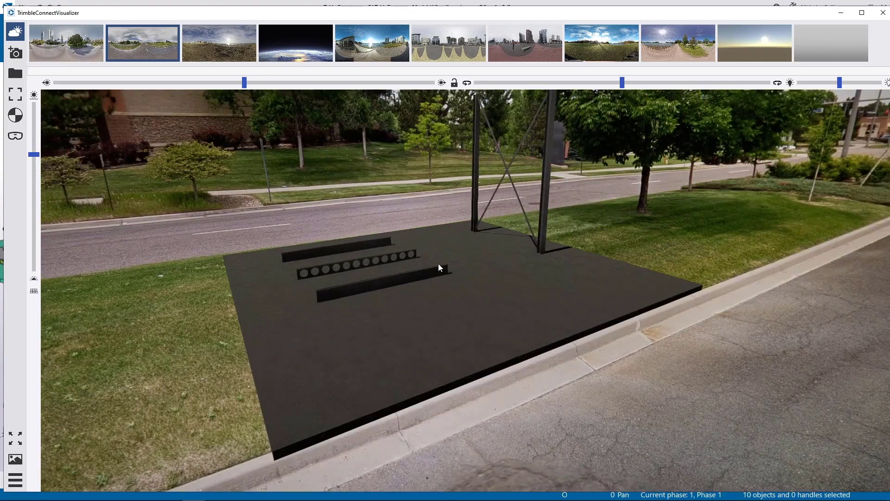
pyautogui.scroll(-3, 449, 274)
pyautogui.moveTo(433, 290); pyautogui.dragTo(415, 271)
pyautogui.scroll(2, 424, 268)
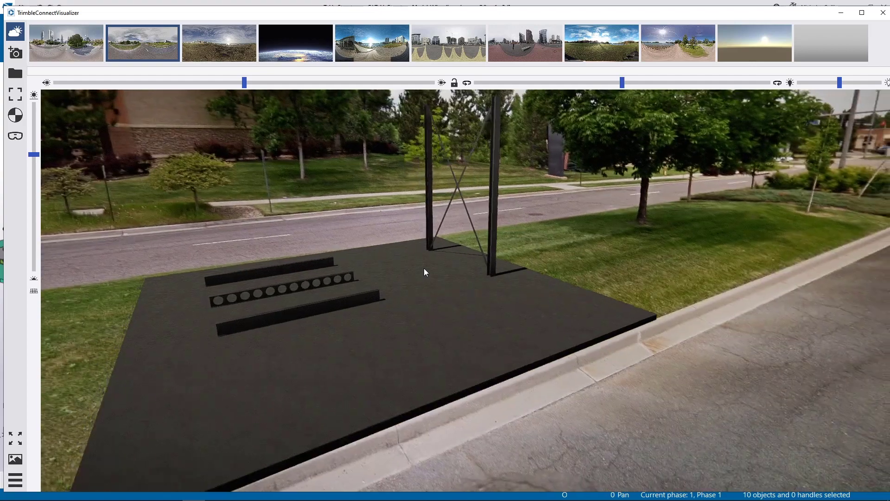
pyautogui.scroll(-2, 424, 267)
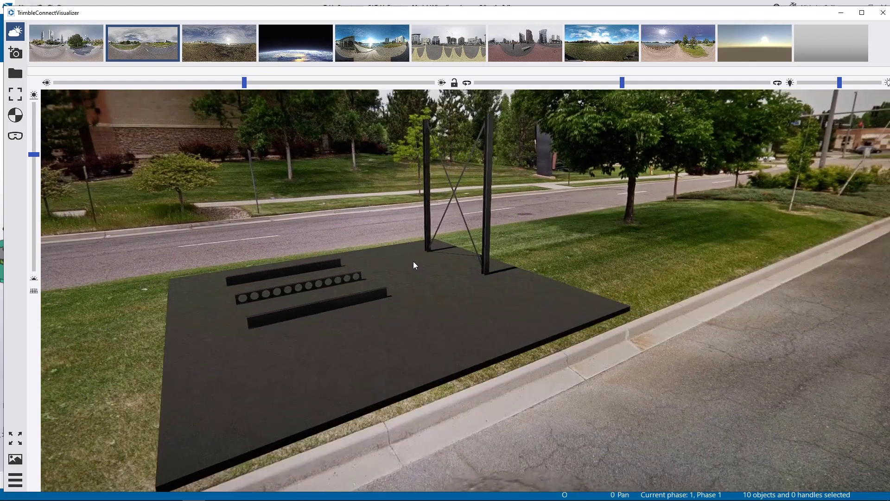